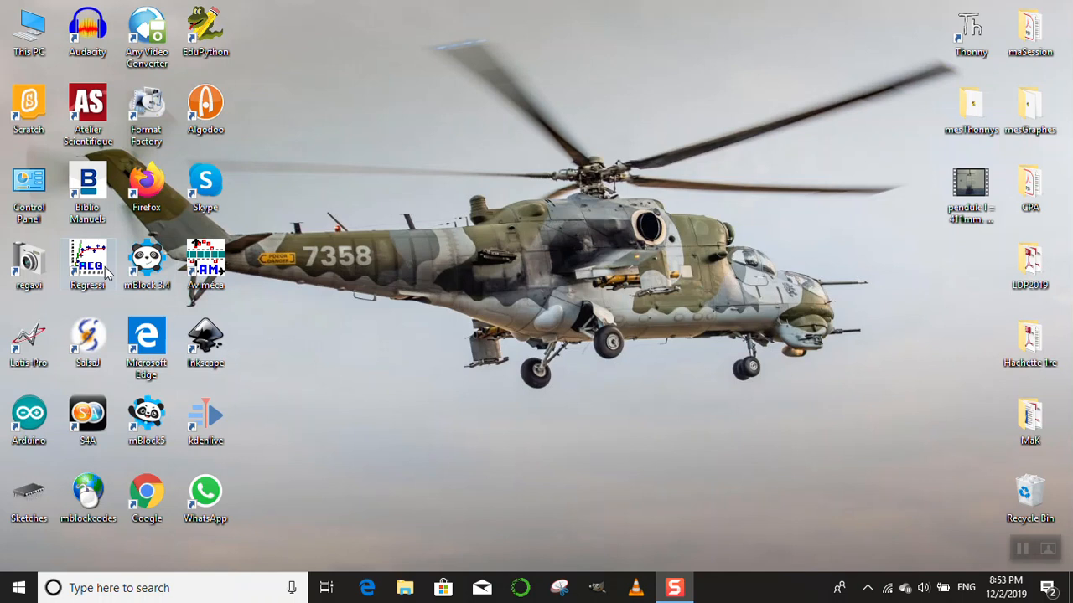
Step: Open the desktop video clip "pendule l = 411mm. m=24g" in AviMéca and play it through once, returning to the first image
double_click(201, 264)
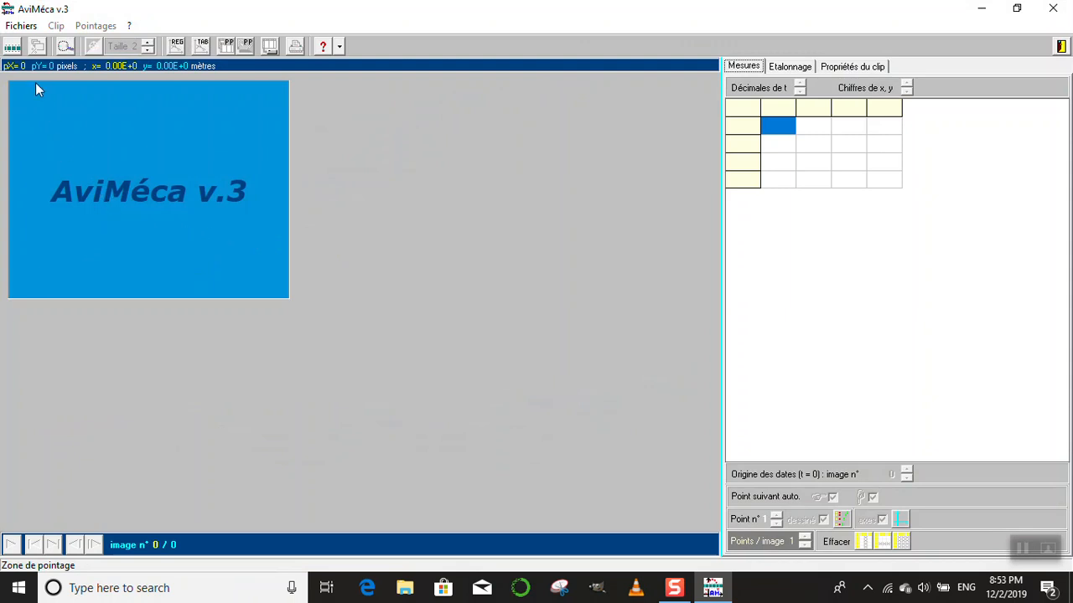
click(21, 26)
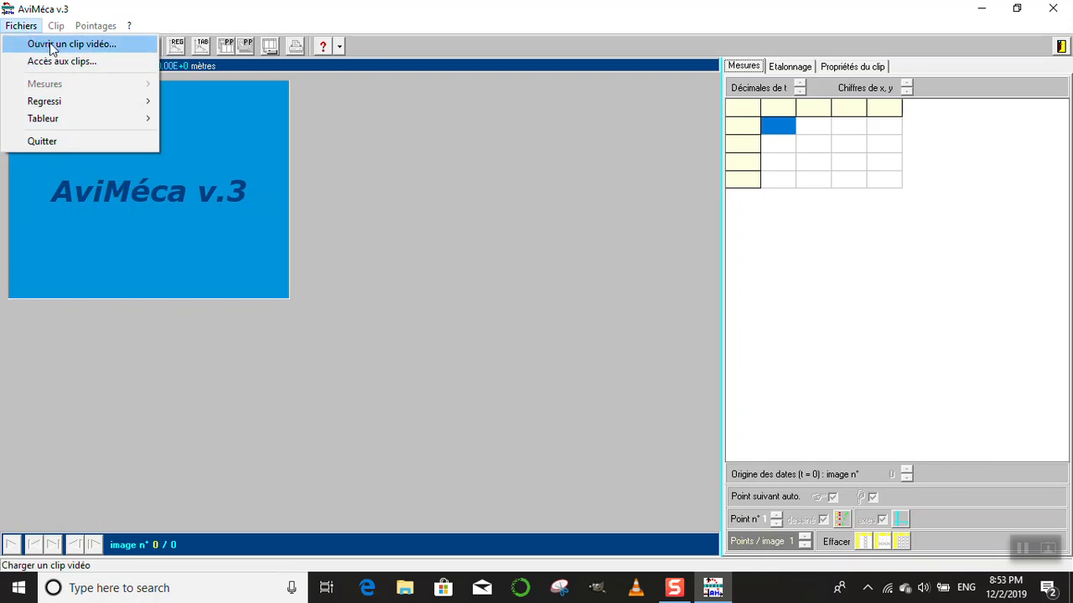
click(50, 45)
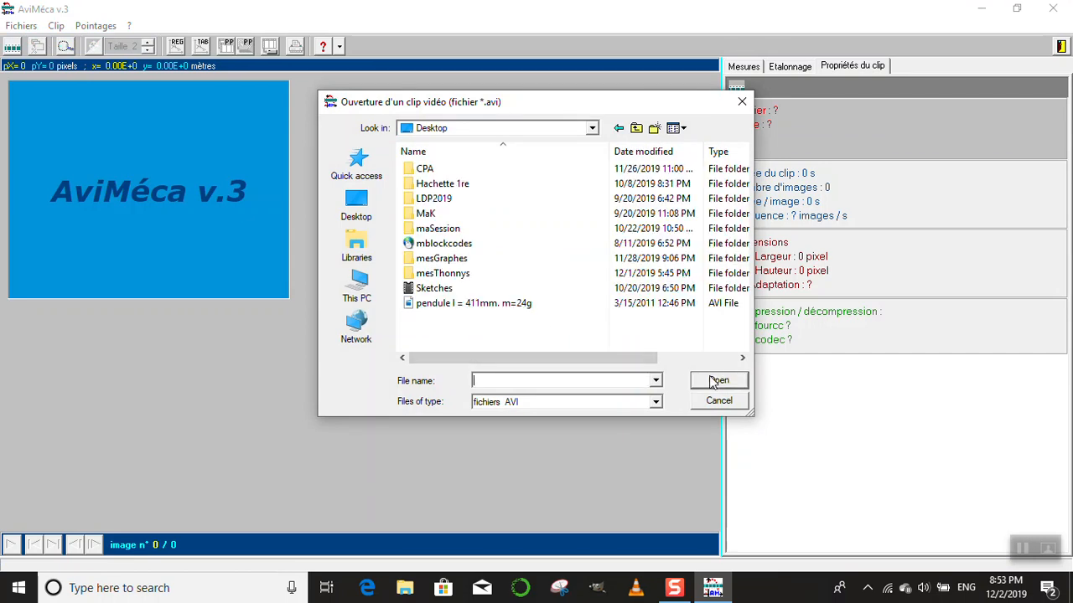
click(482, 312)
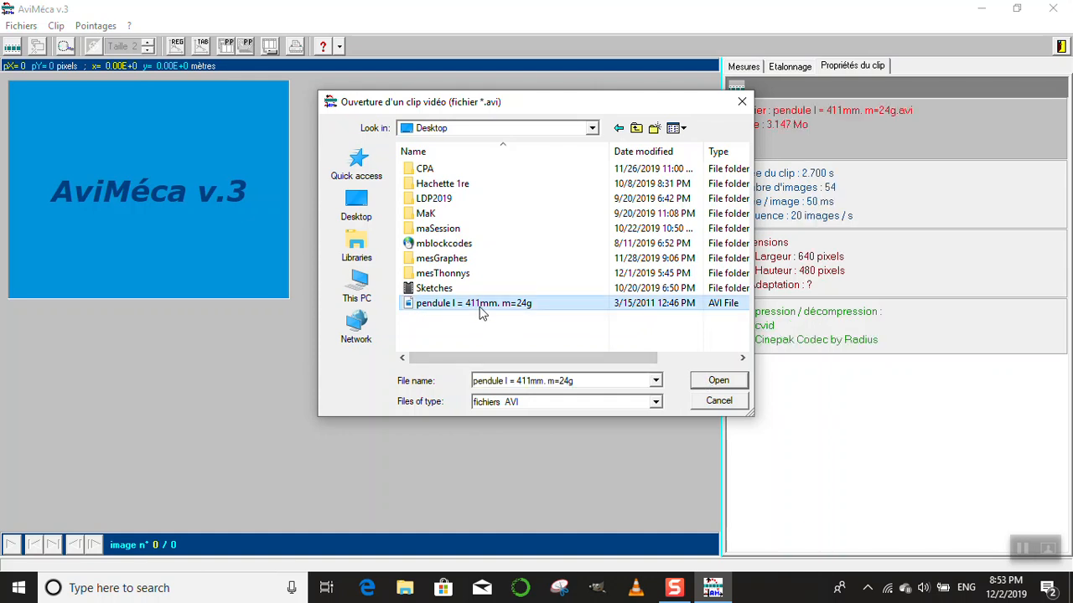
click(712, 380)
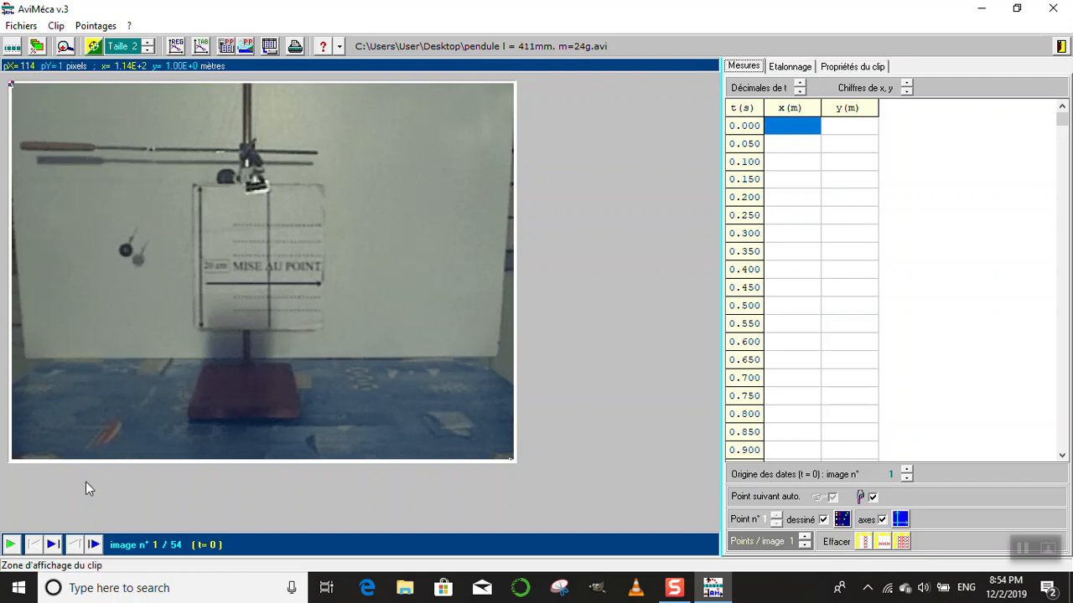
click(10, 544)
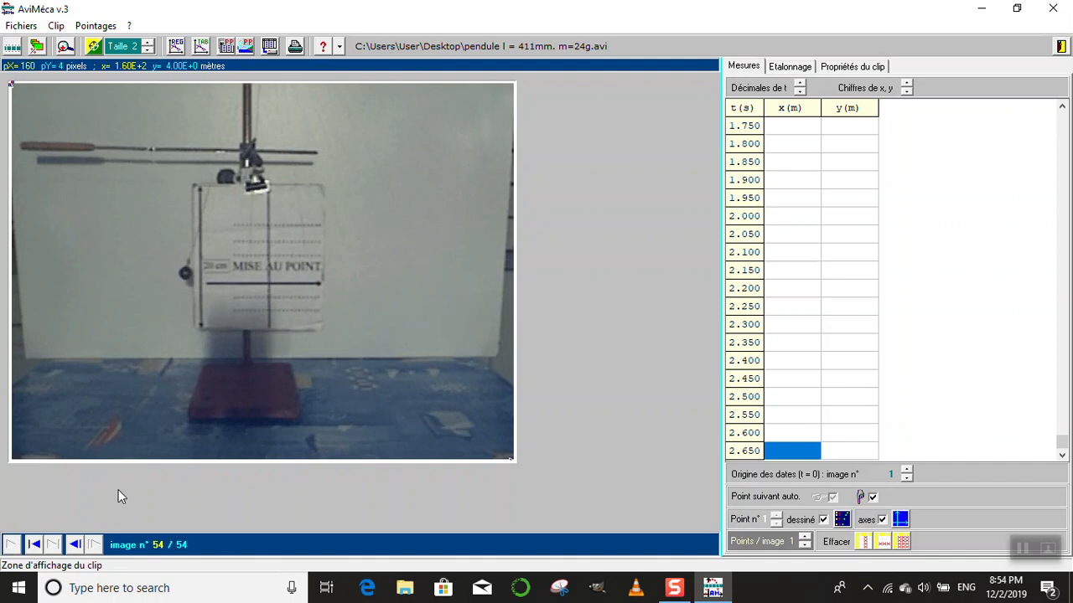
click(36, 546)
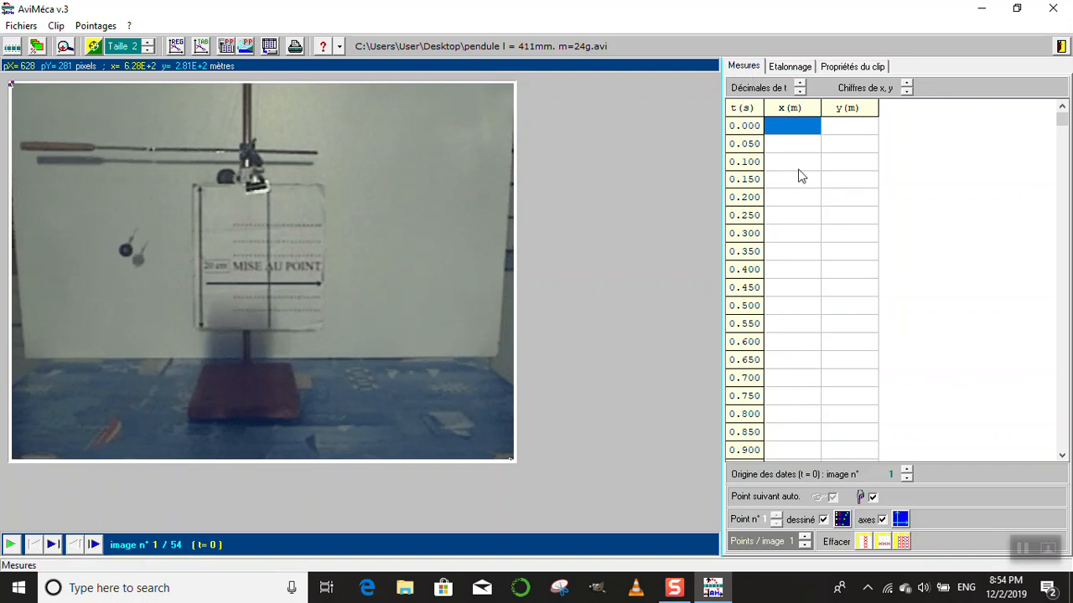
Step: Place the calibration axes' origin where the vertical line crosses the long horizontal arrow on the MISE AU POINT sheet
click(787, 68)
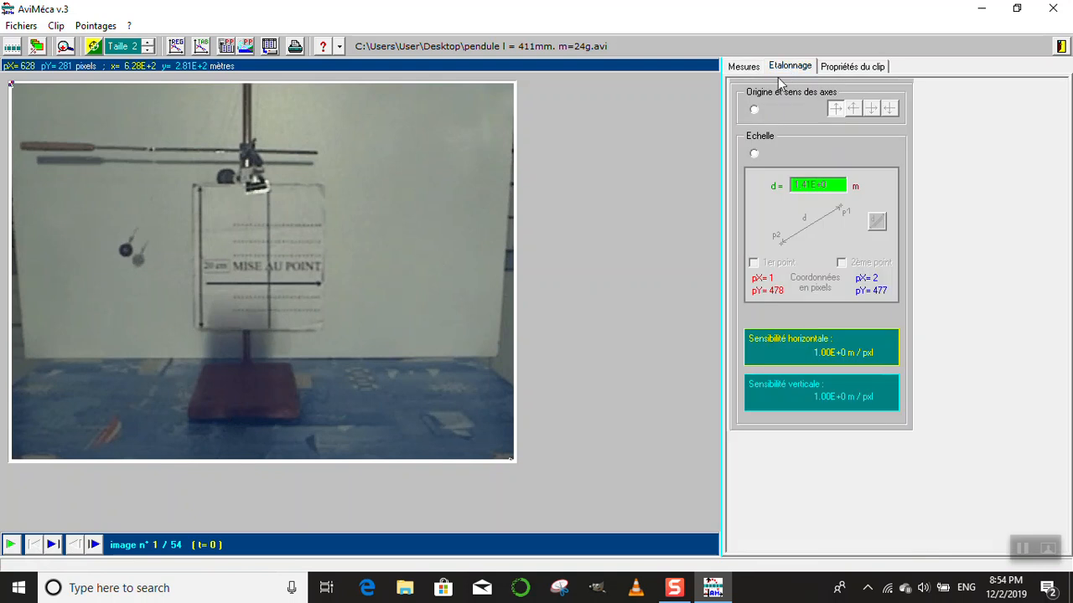
click(754, 111)
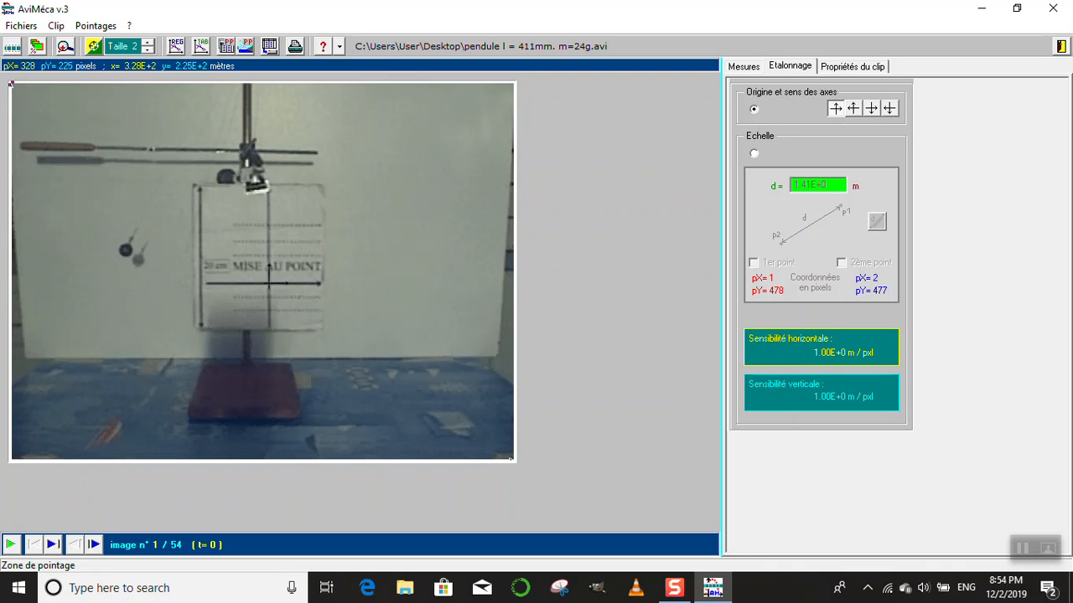
click(269, 283)
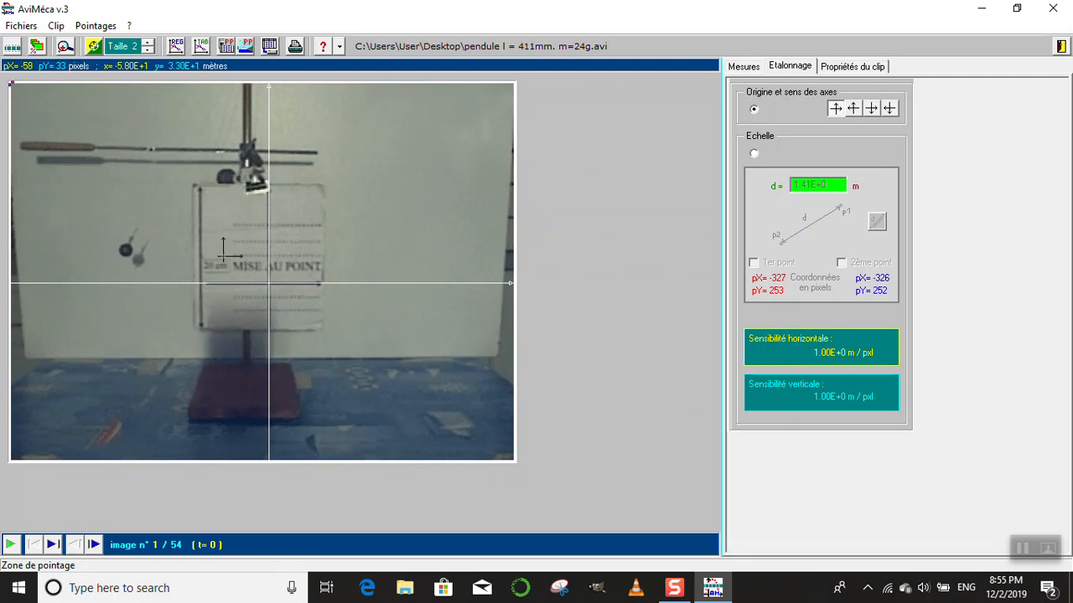
Step: Calibrate the scale with p1 at the lower end and p2 at the upper end of the vertical 20 cm arrow, setting d to 0.2 m
click(754, 155)
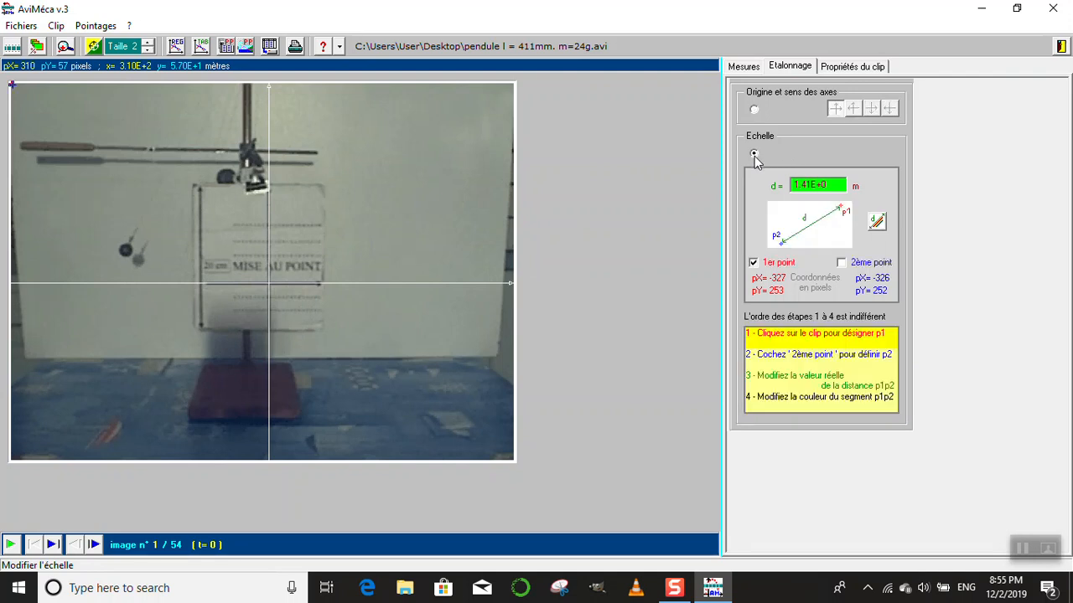
click(201, 329)
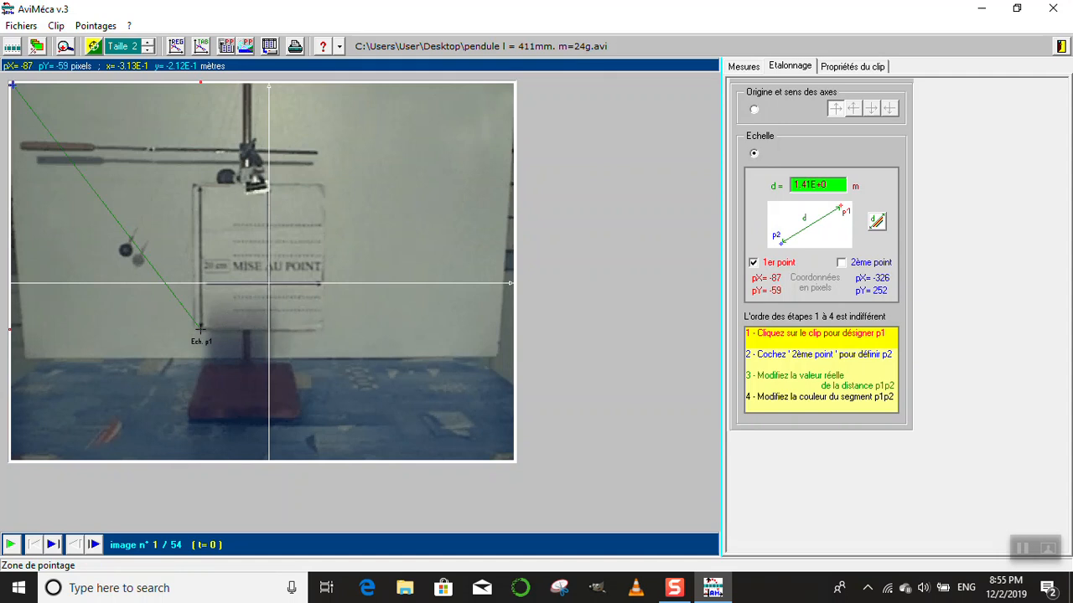
click(845, 265)
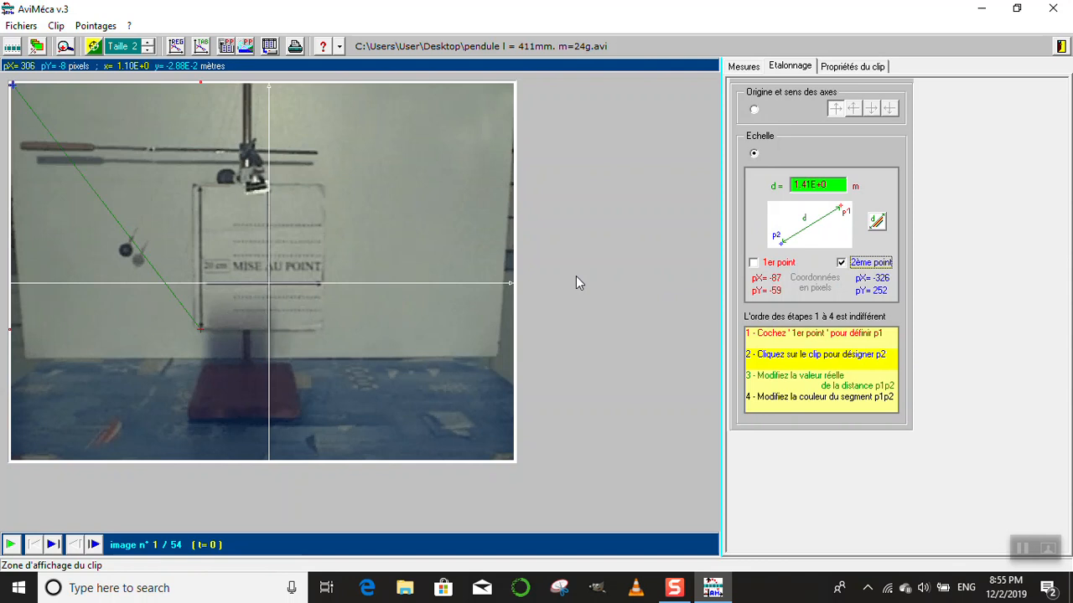
click(200, 184)
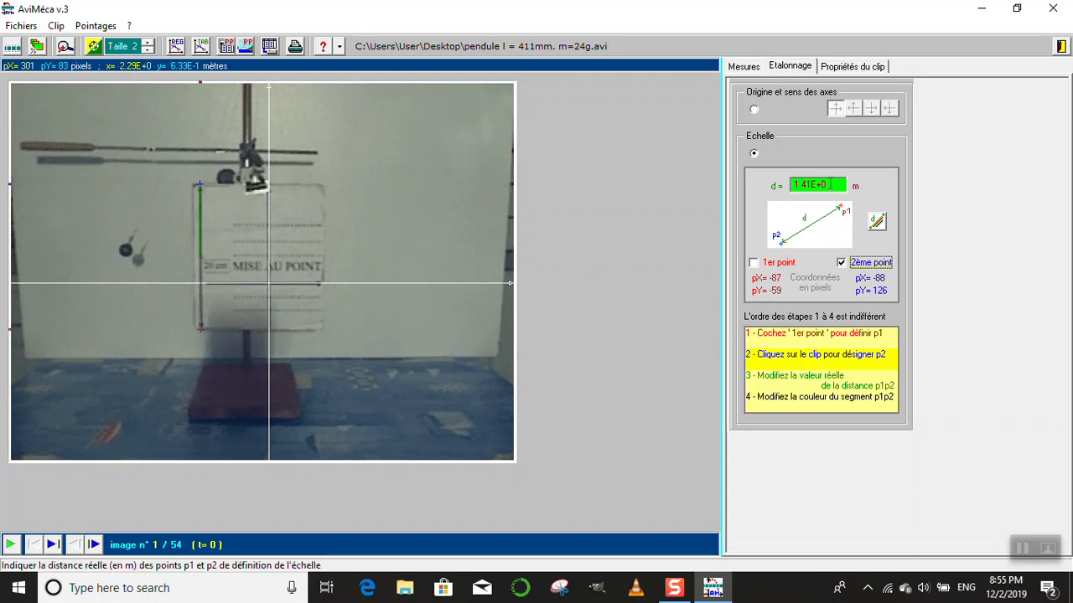
drag(830, 184, 791, 184)
text(0.2)
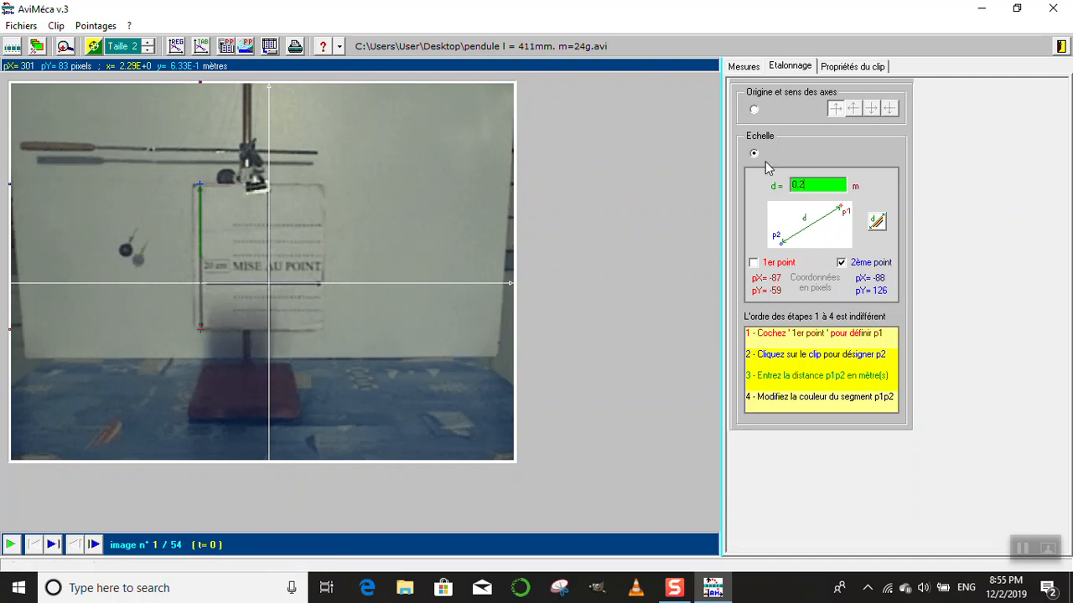
Step: Record the pendulum bob's positions in the measurements by marking its centre on images 1 to 21 of the clip
click(744, 67)
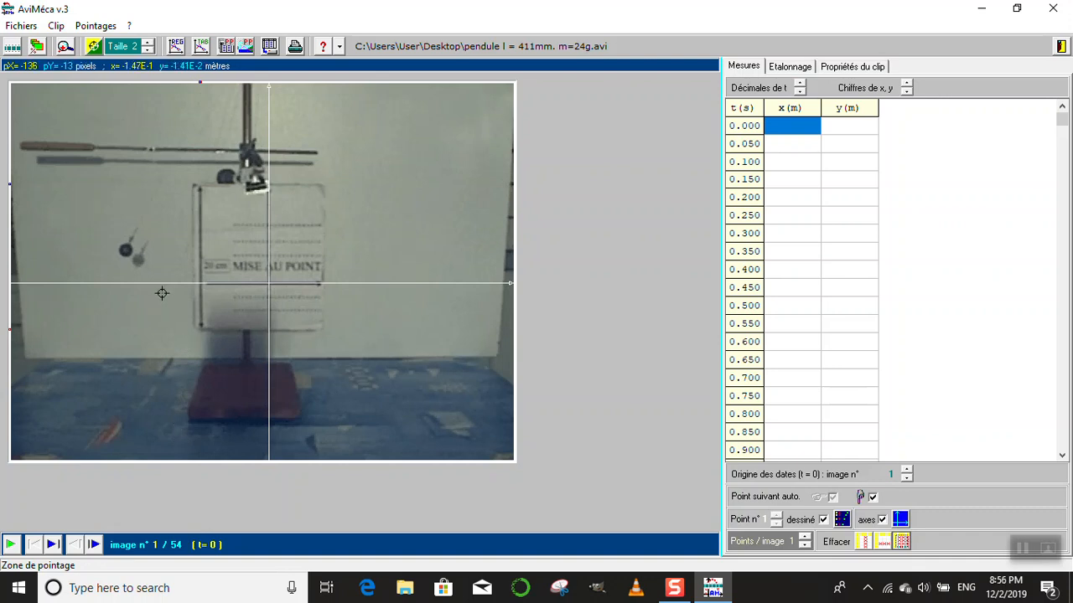
click(125, 250)
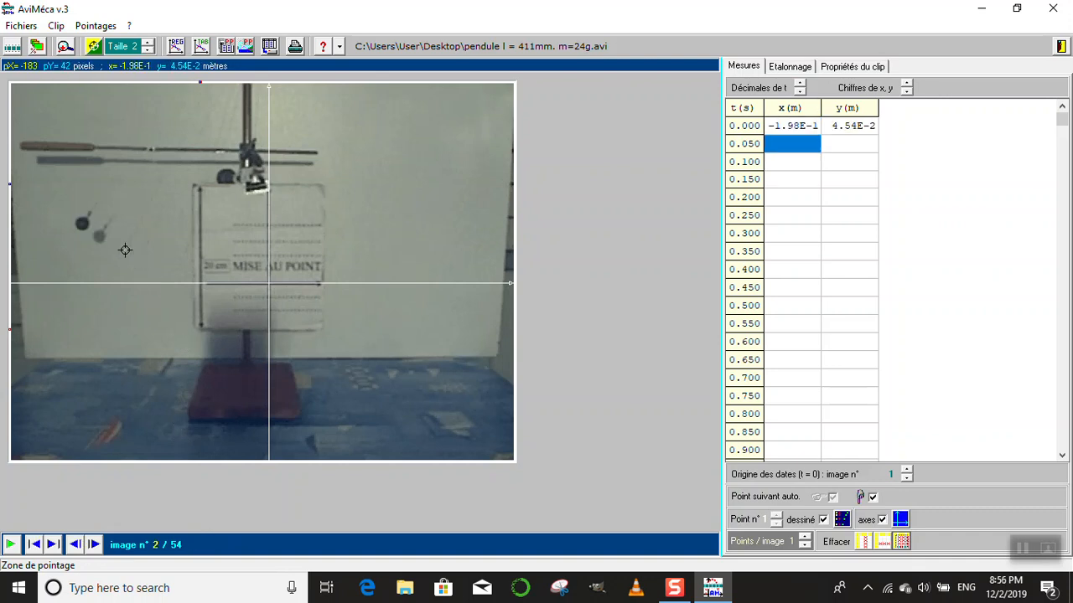
click(81, 223)
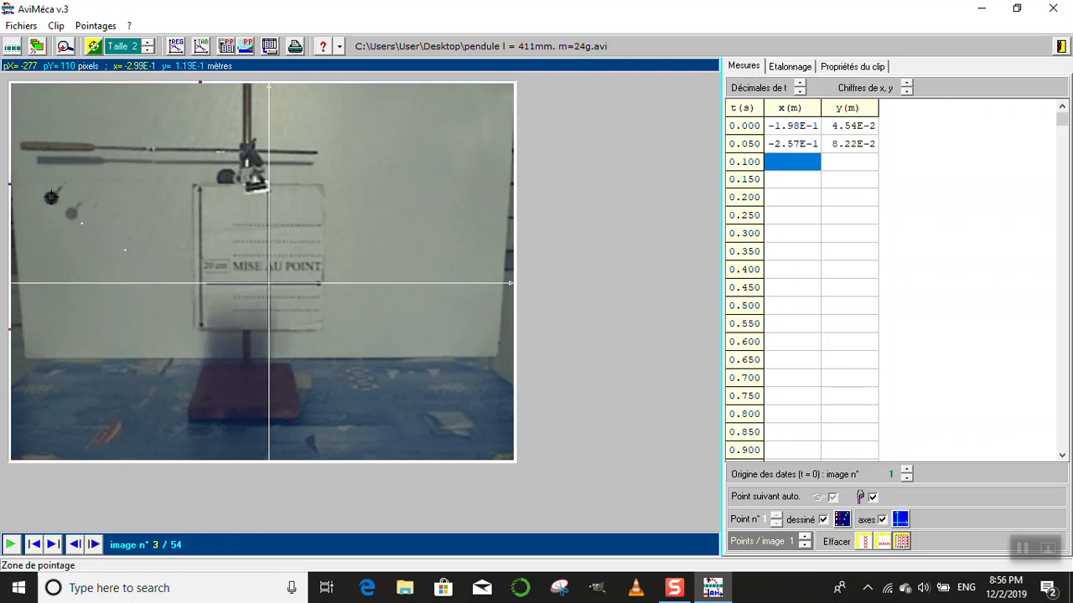
click(51, 197)
click(30, 177)
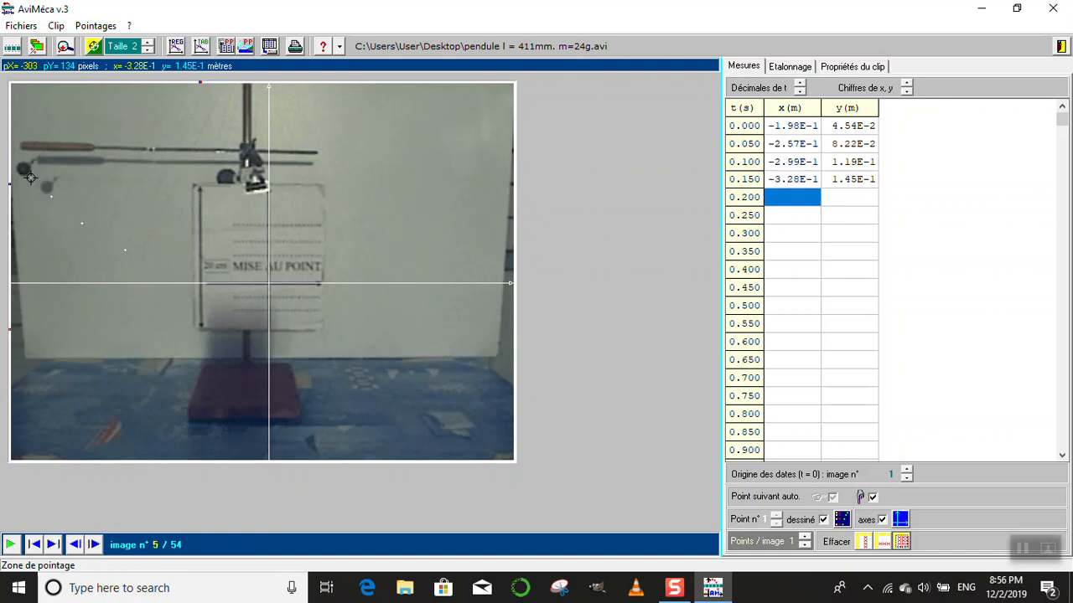
click(24, 170)
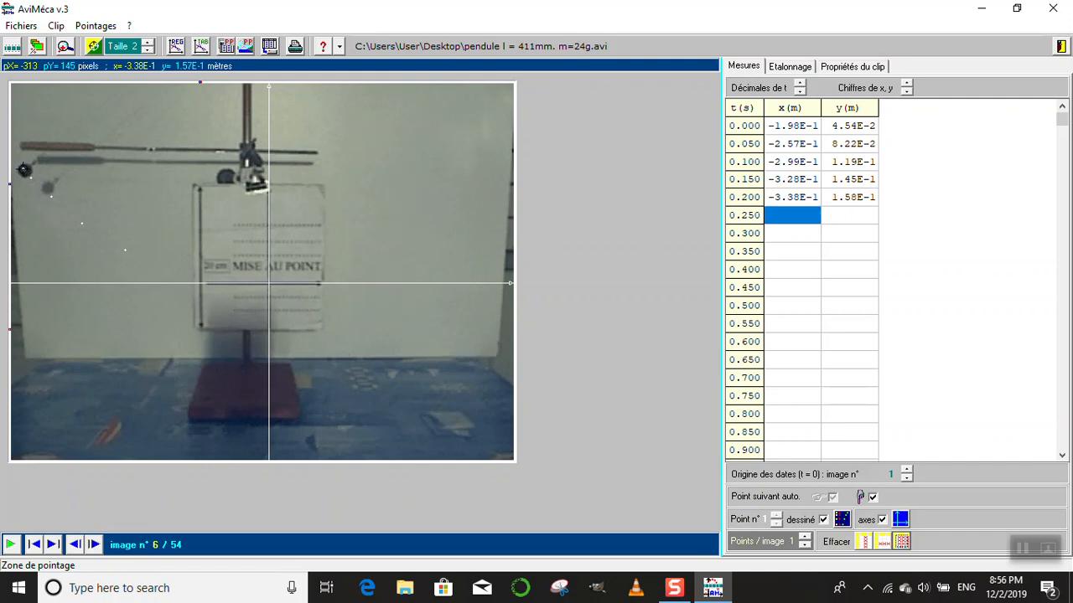
click(26, 171)
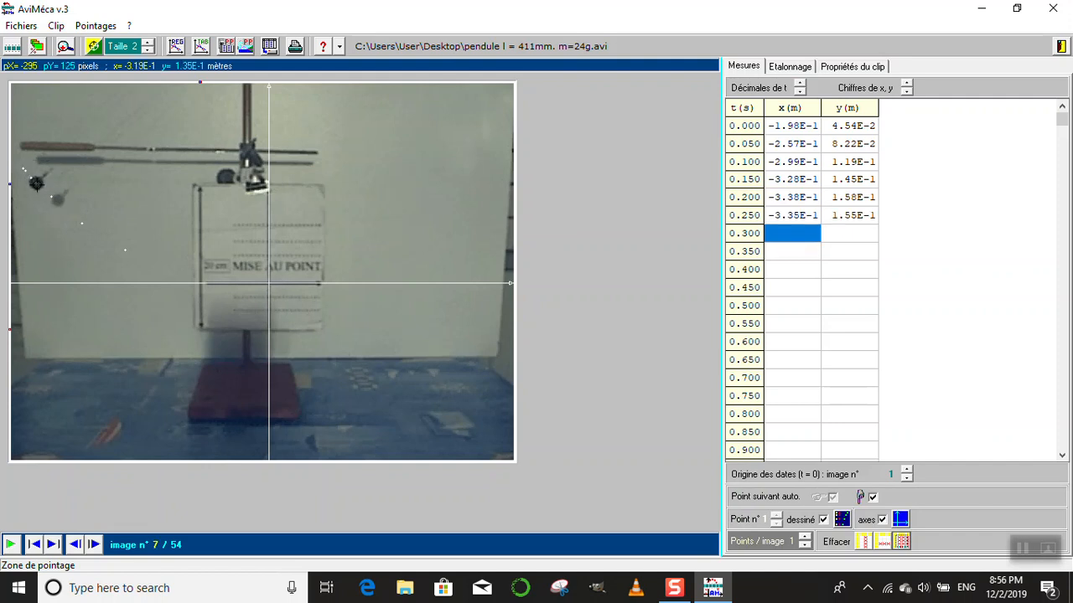
click(36, 182)
click(59, 204)
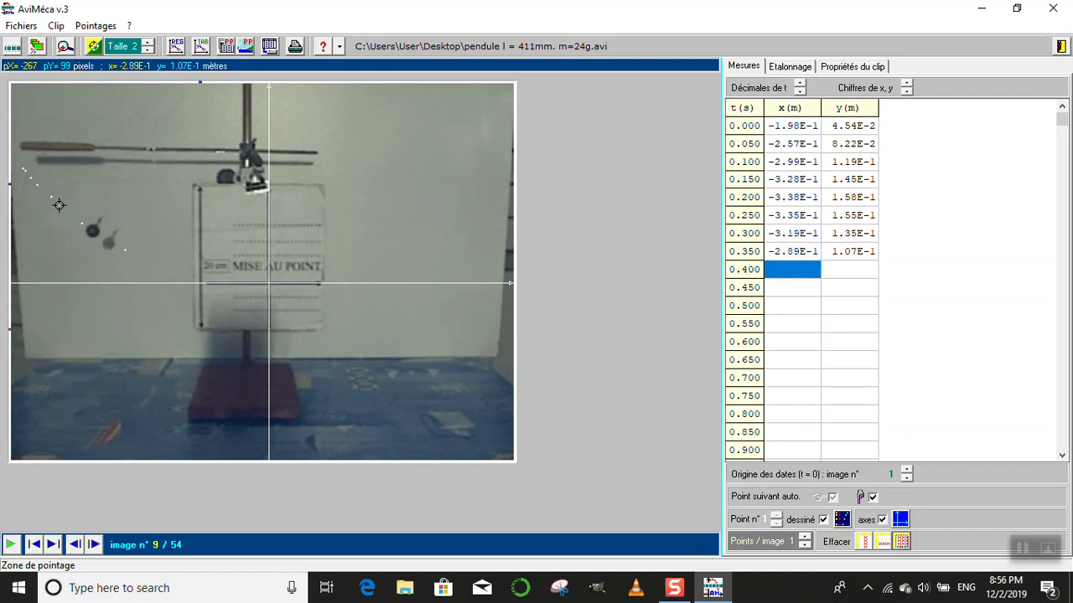
click(93, 231)
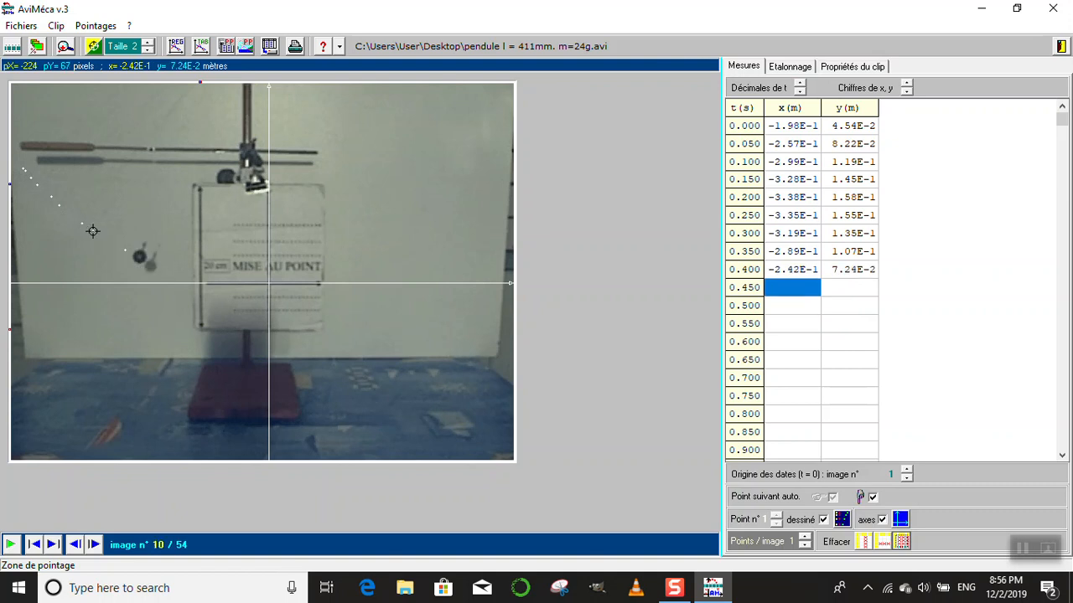
click(139, 257)
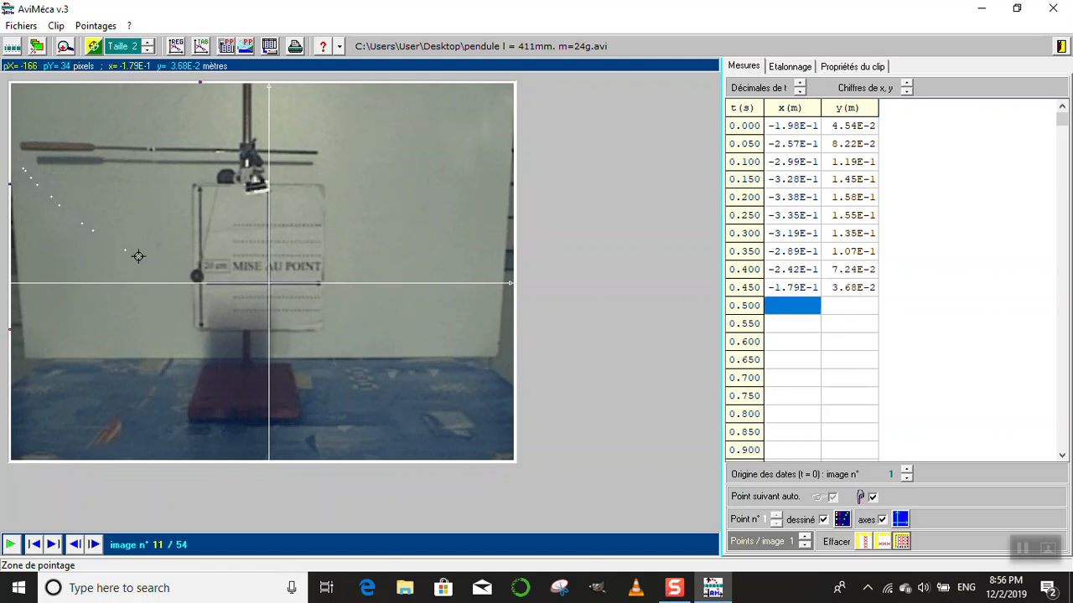
click(195, 275)
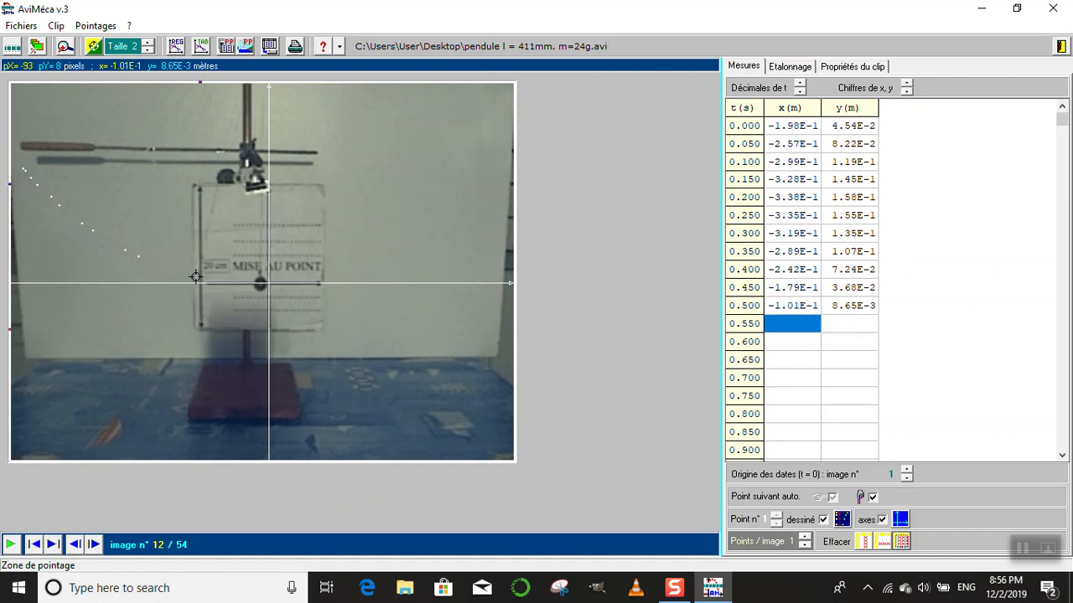
click(260, 283)
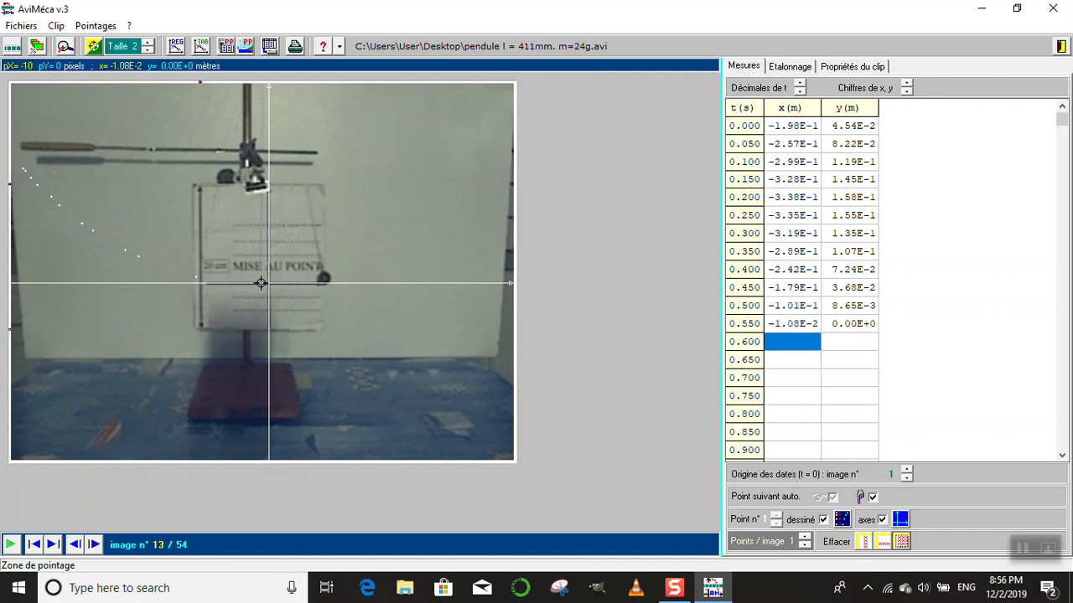
click(324, 278)
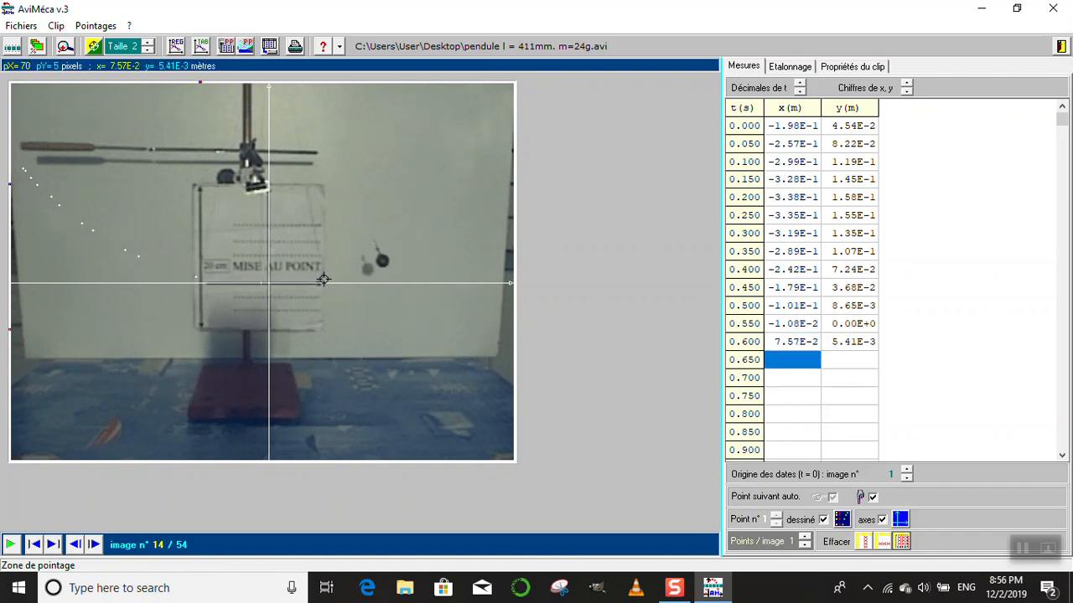
click(382, 260)
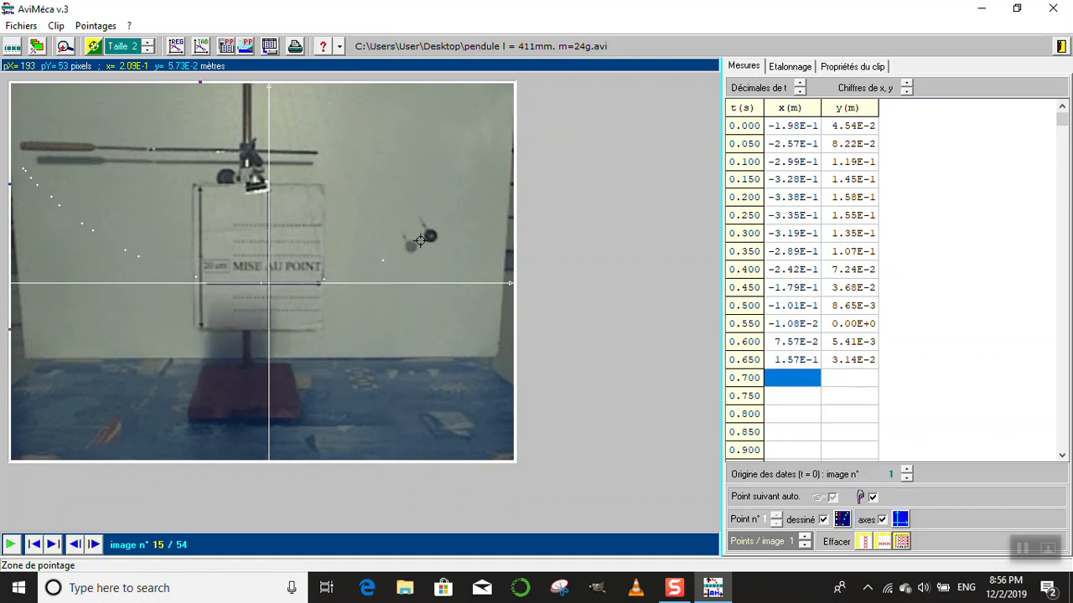
click(430, 235)
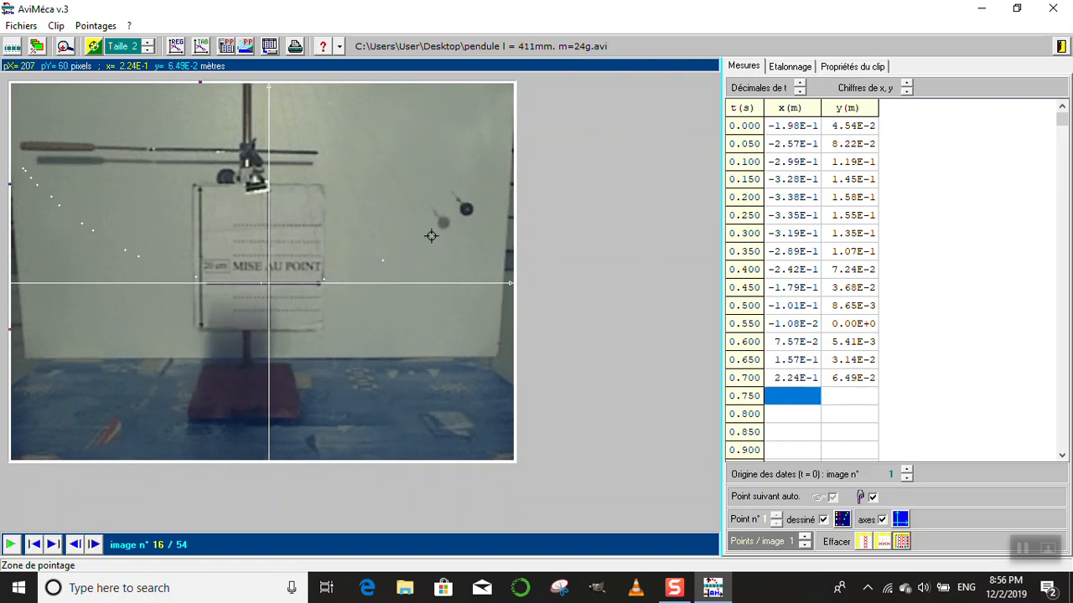
click(466, 207)
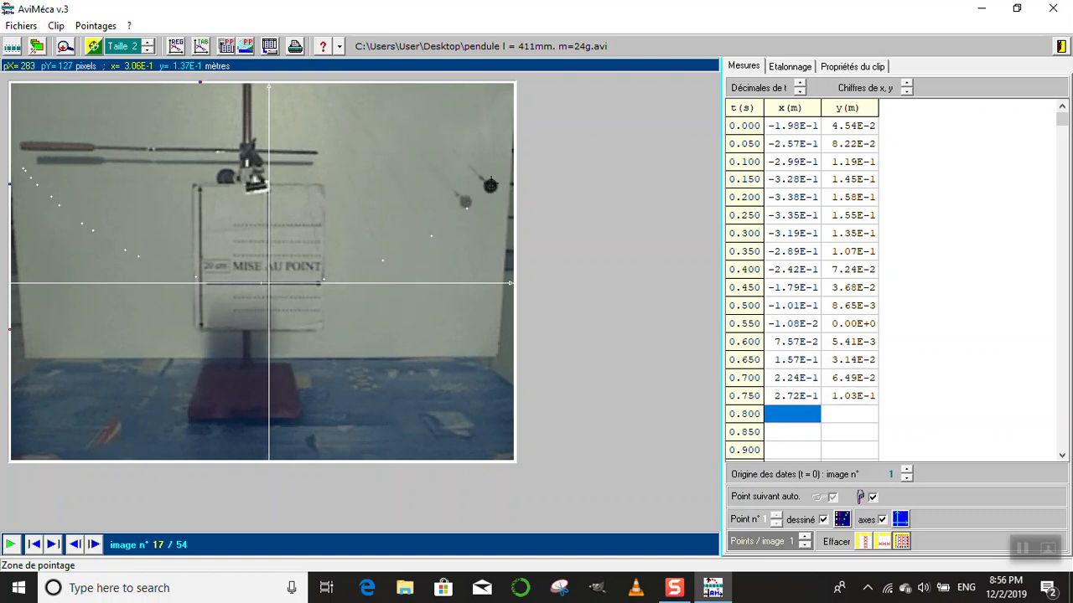
click(490, 185)
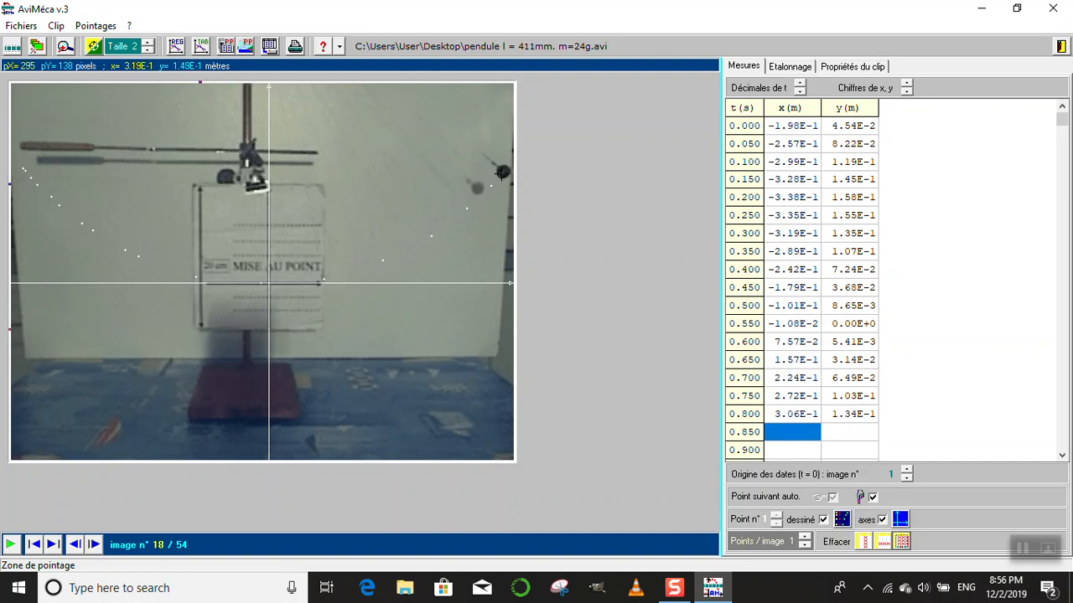
click(502, 170)
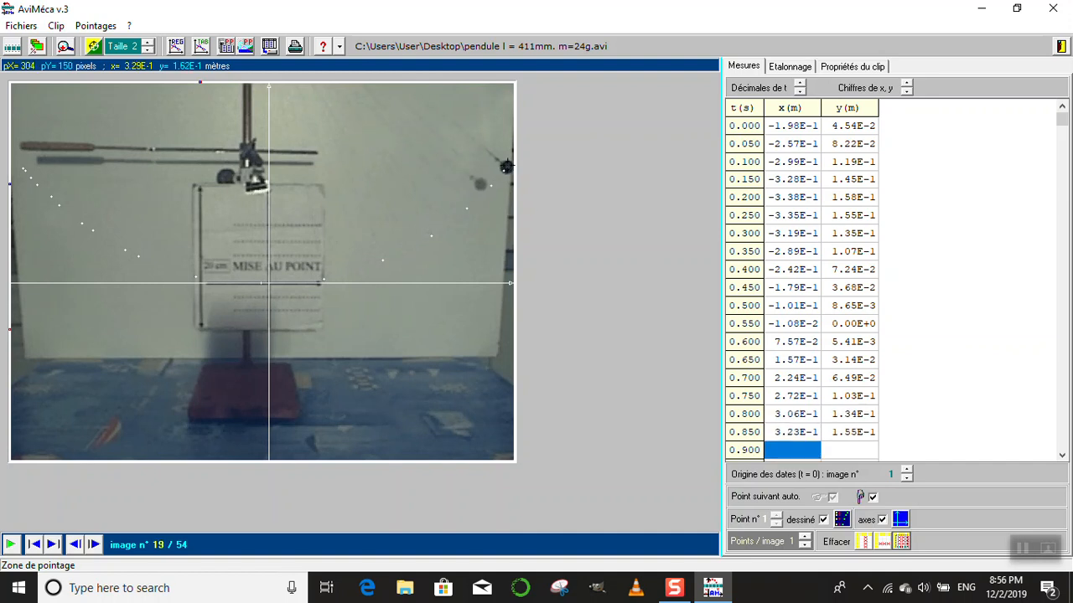
click(504, 170)
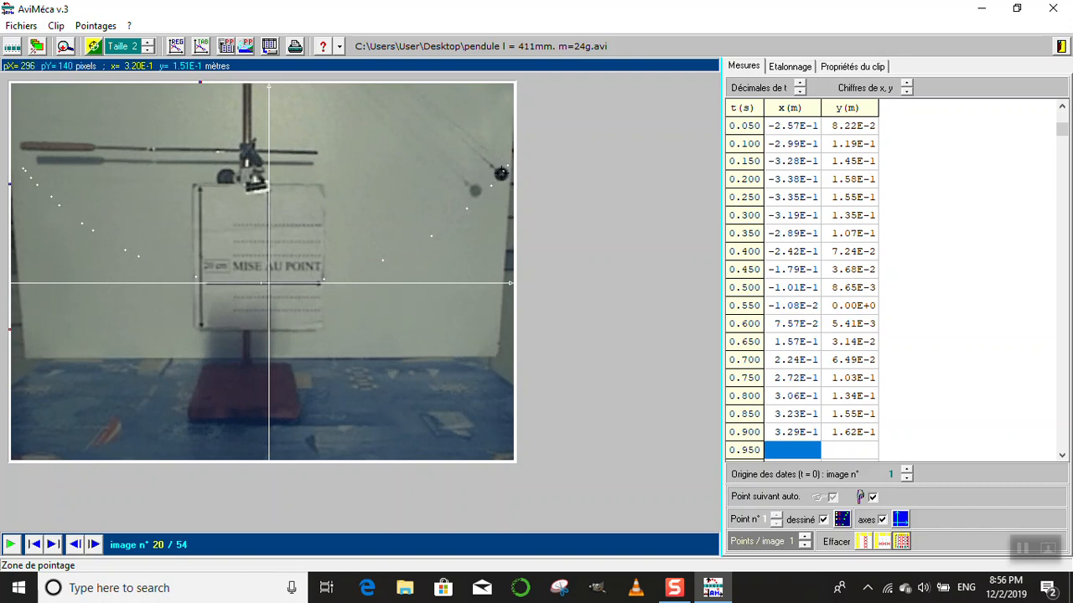
click(500, 174)
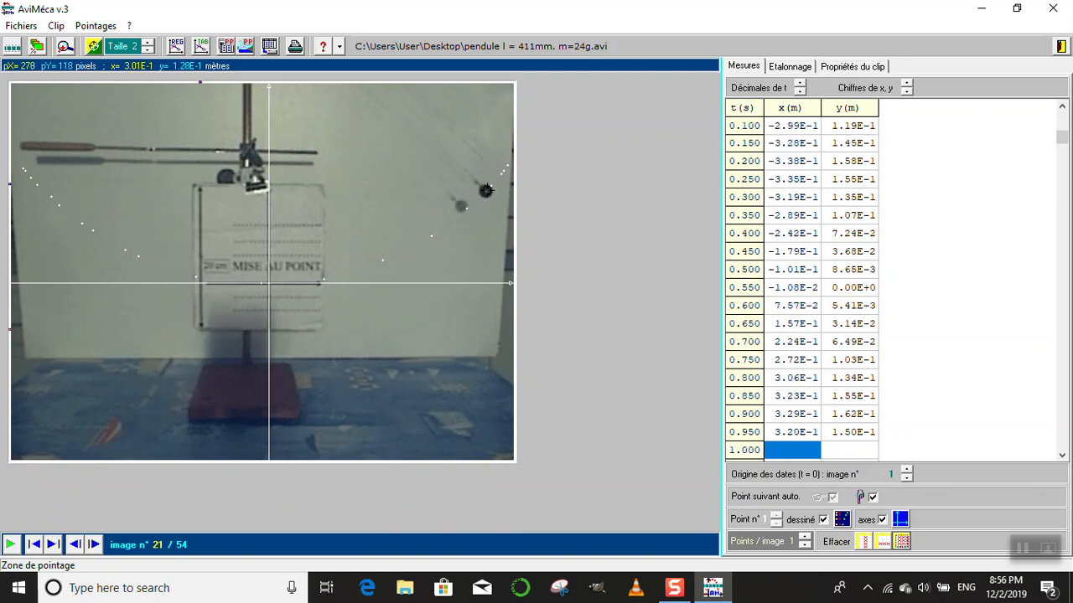
click(485, 191)
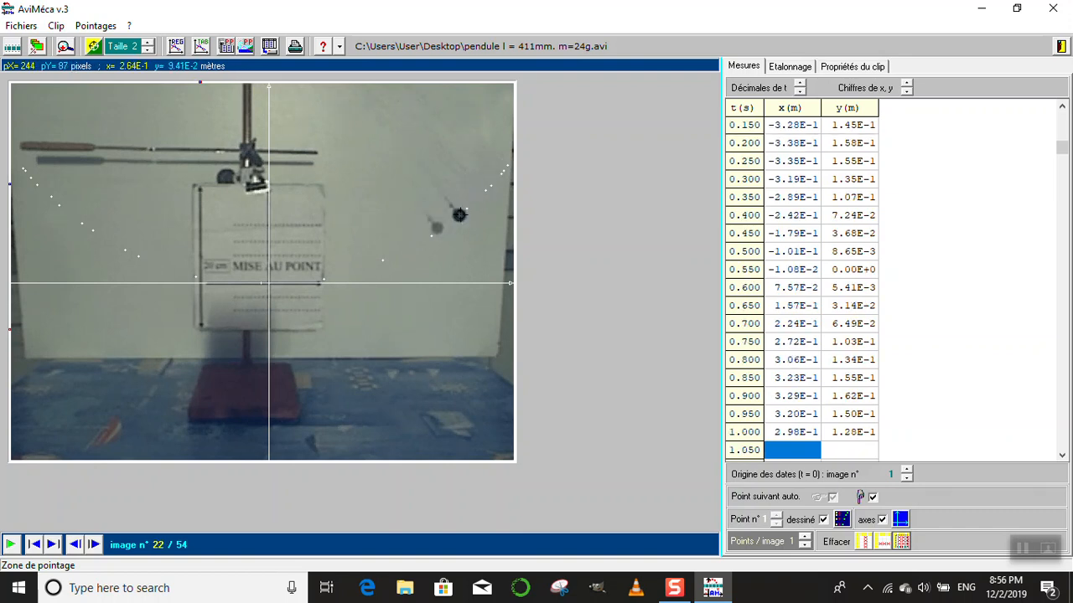
Step: Continue recording the pendulum bob's positions in the measurements by marking its centre on images 22 to 52 of the clip
click(459, 215)
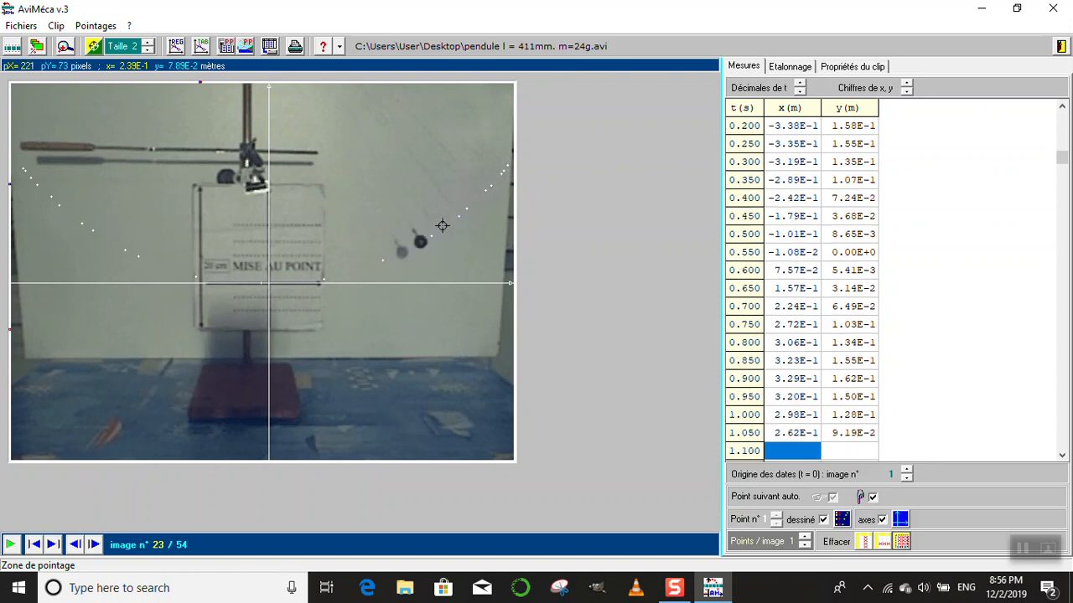
click(420, 241)
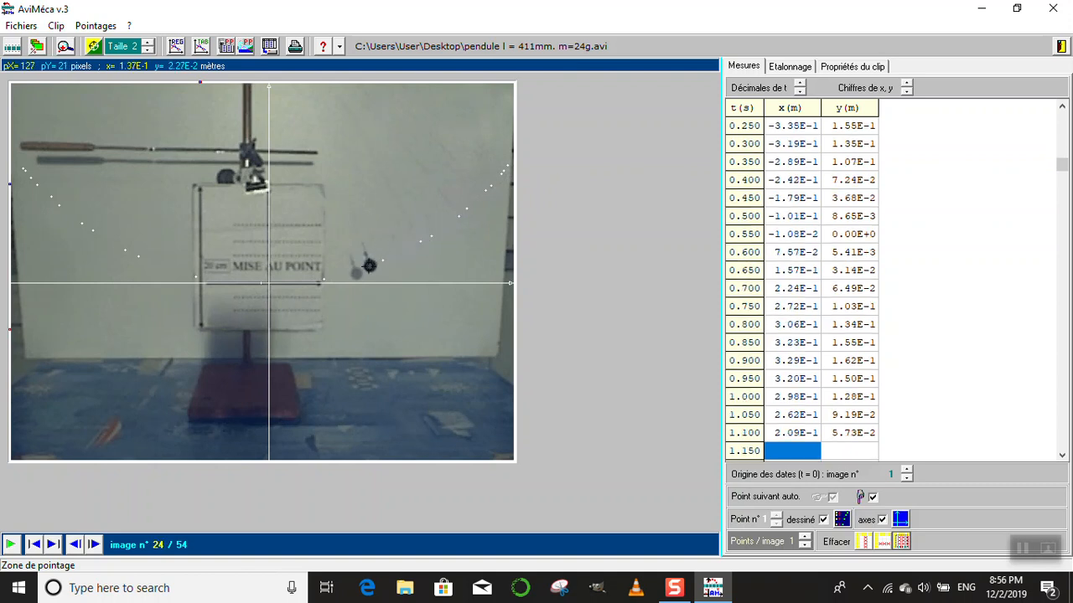
click(370, 266)
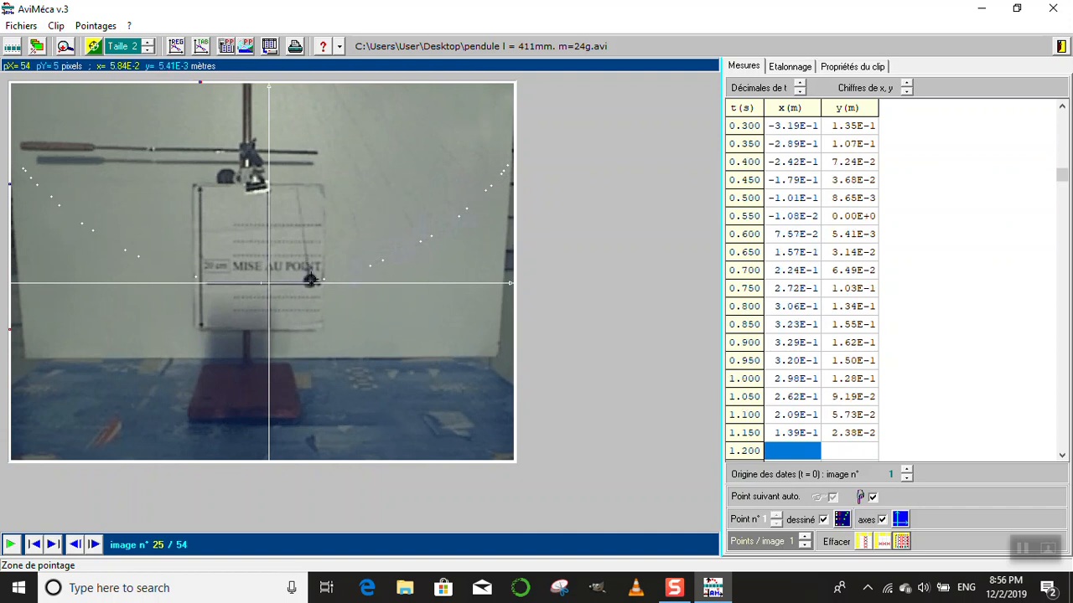
click(310, 280)
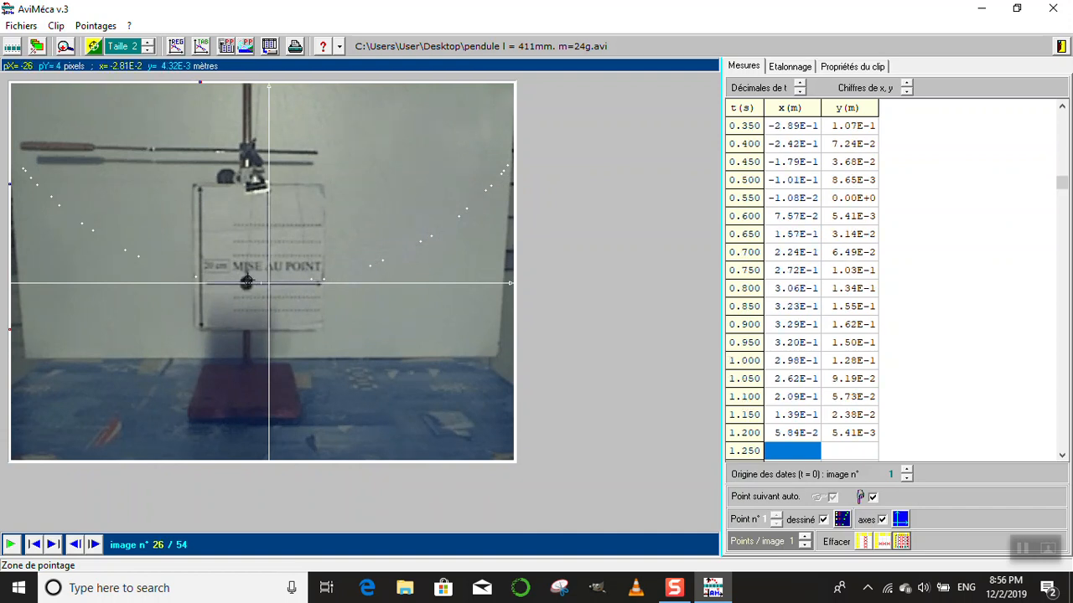
click(247, 282)
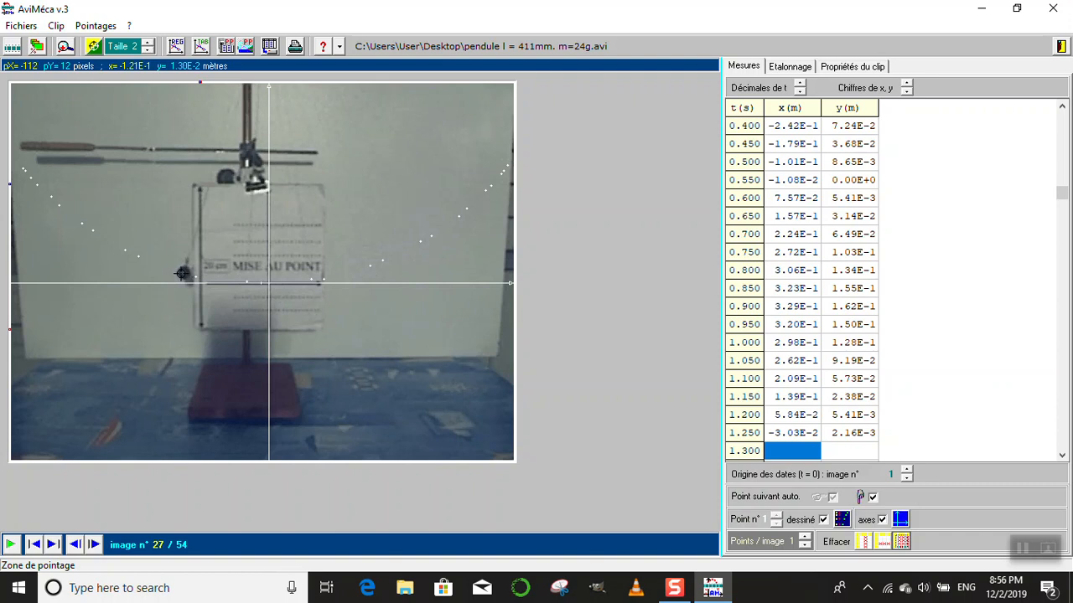
click(183, 273)
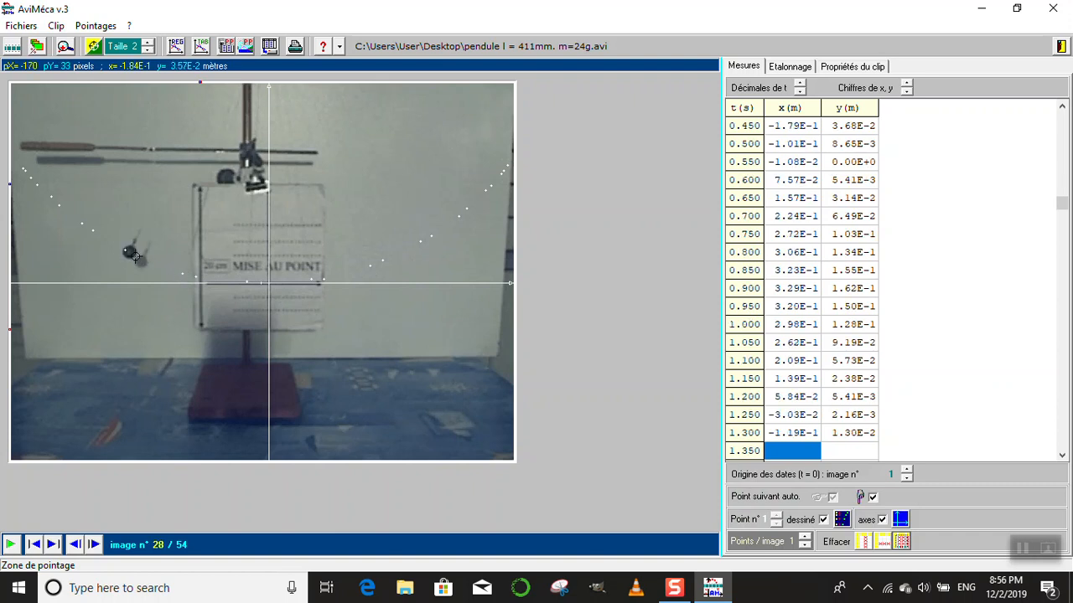
click(127, 249)
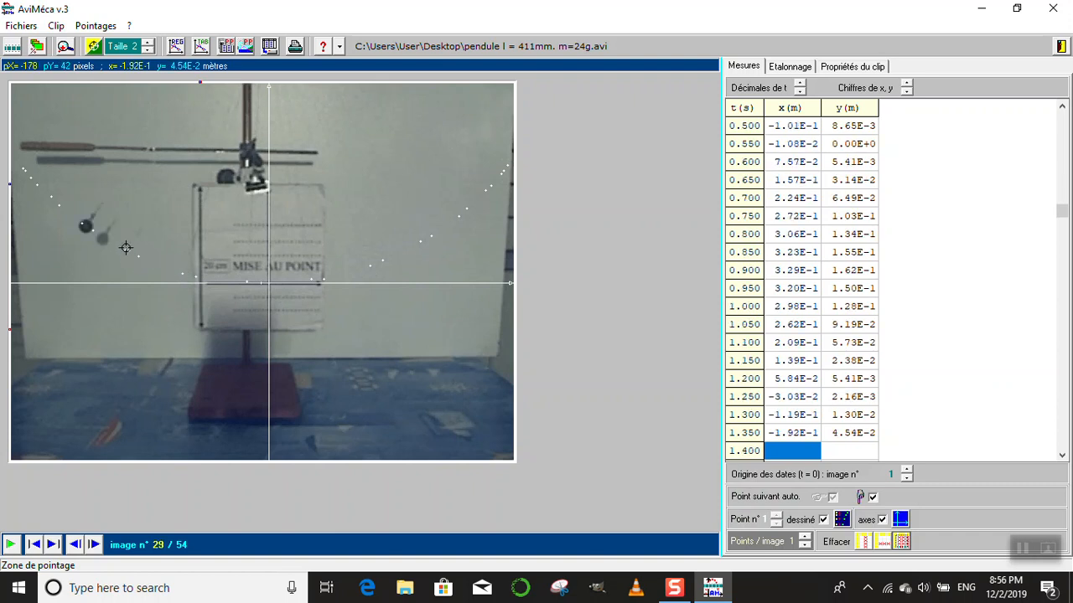
click(86, 226)
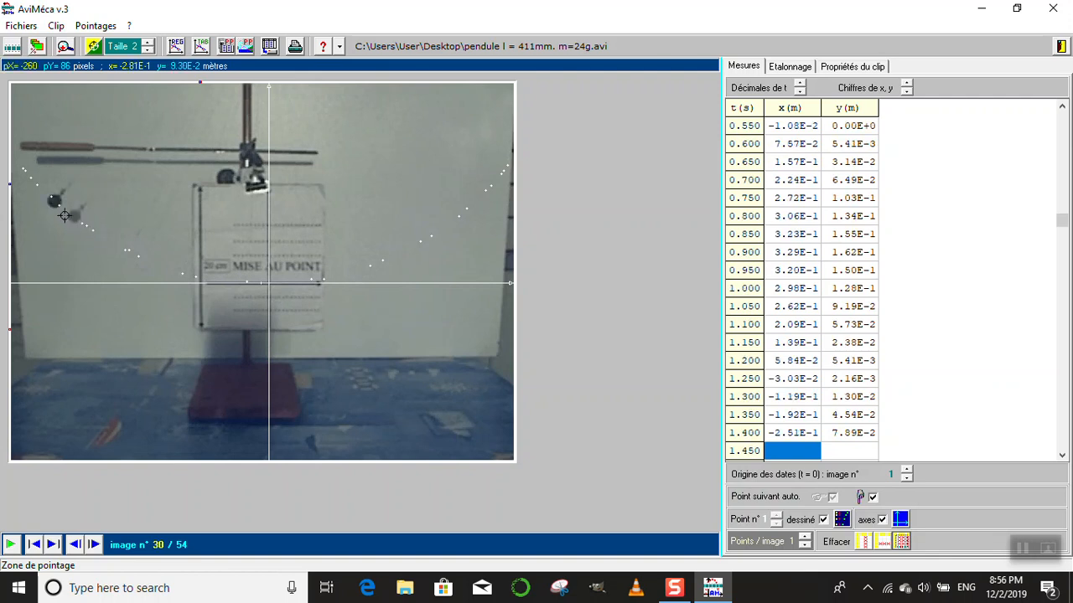
click(52, 199)
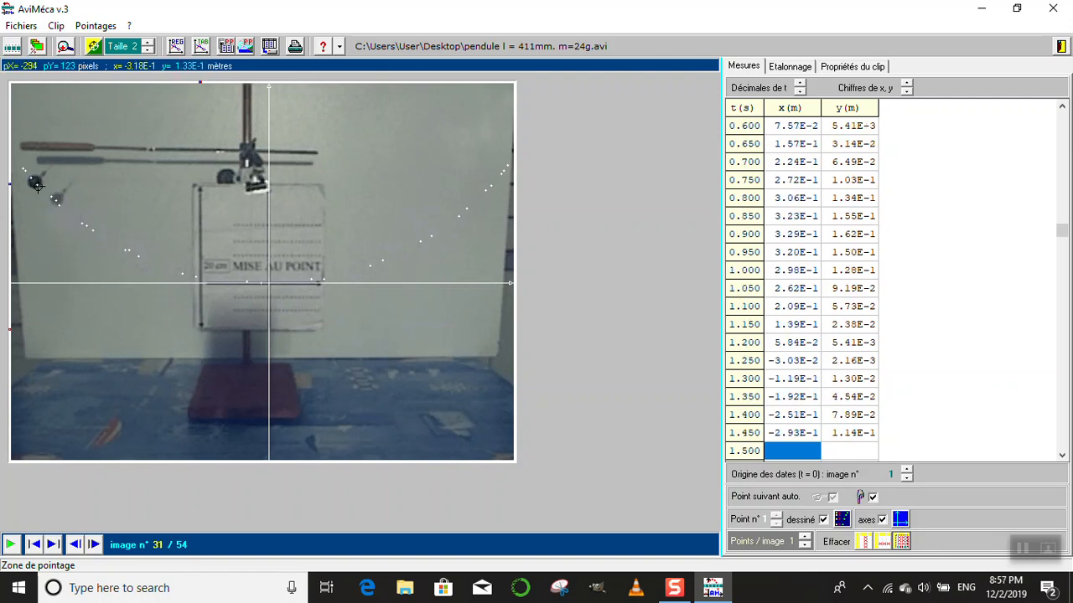
click(34, 181)
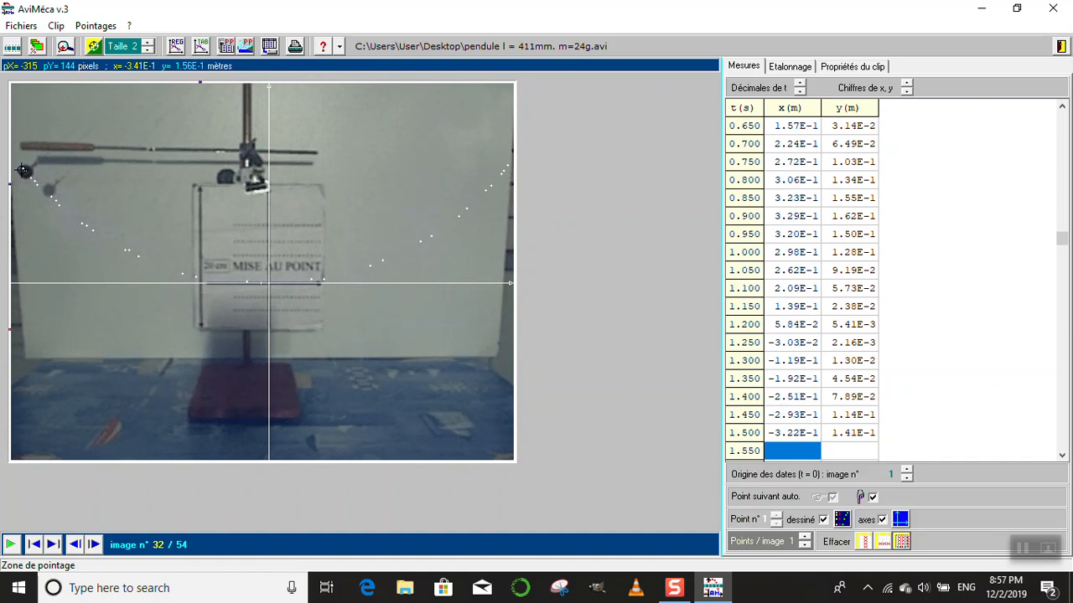
click(26, 171)
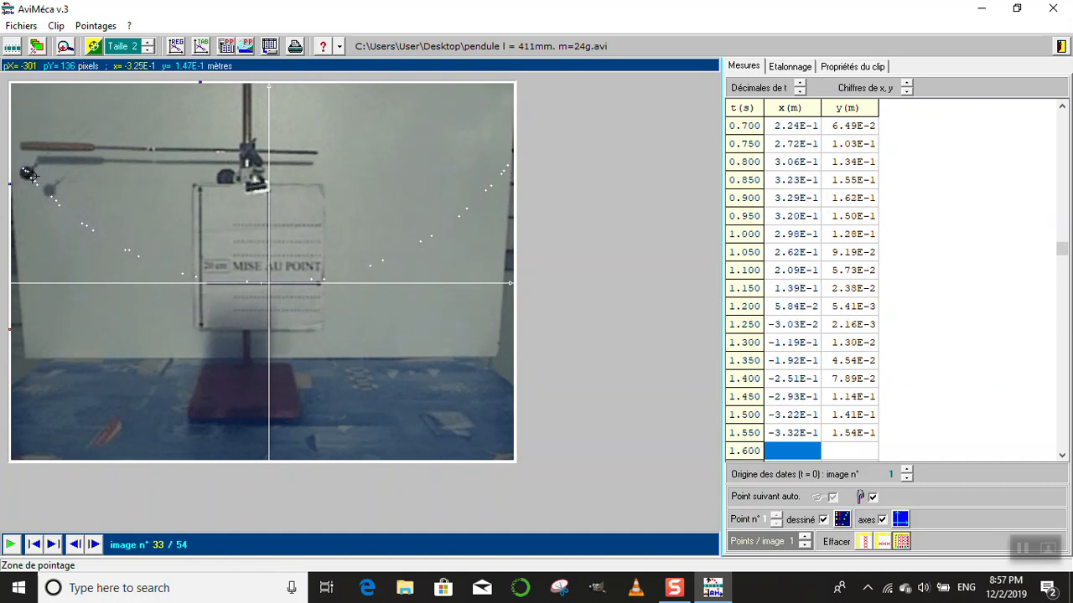
click(26, 171)
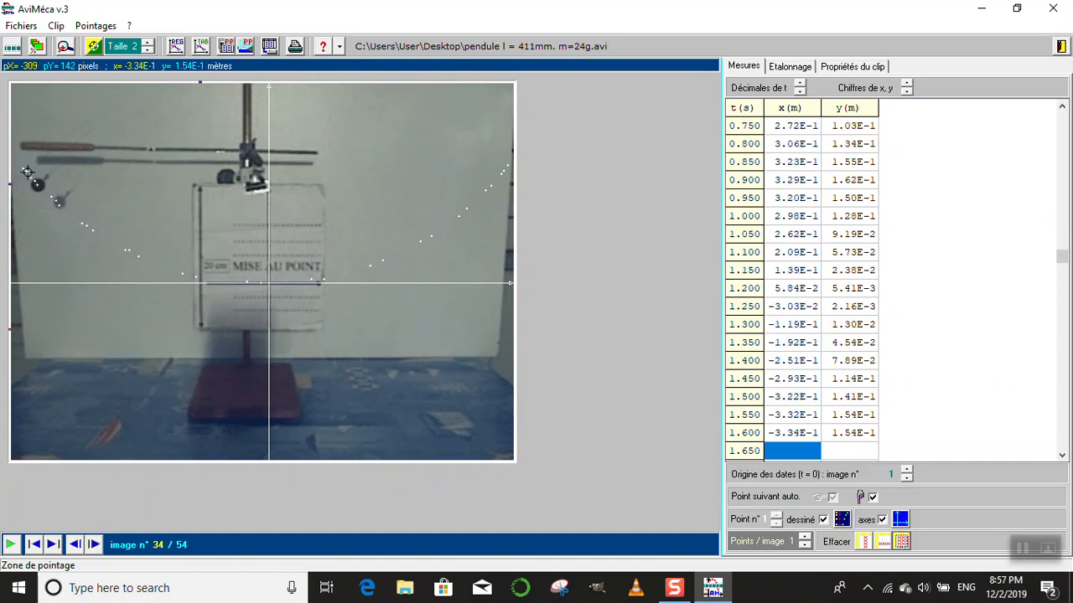
click(37, 184)
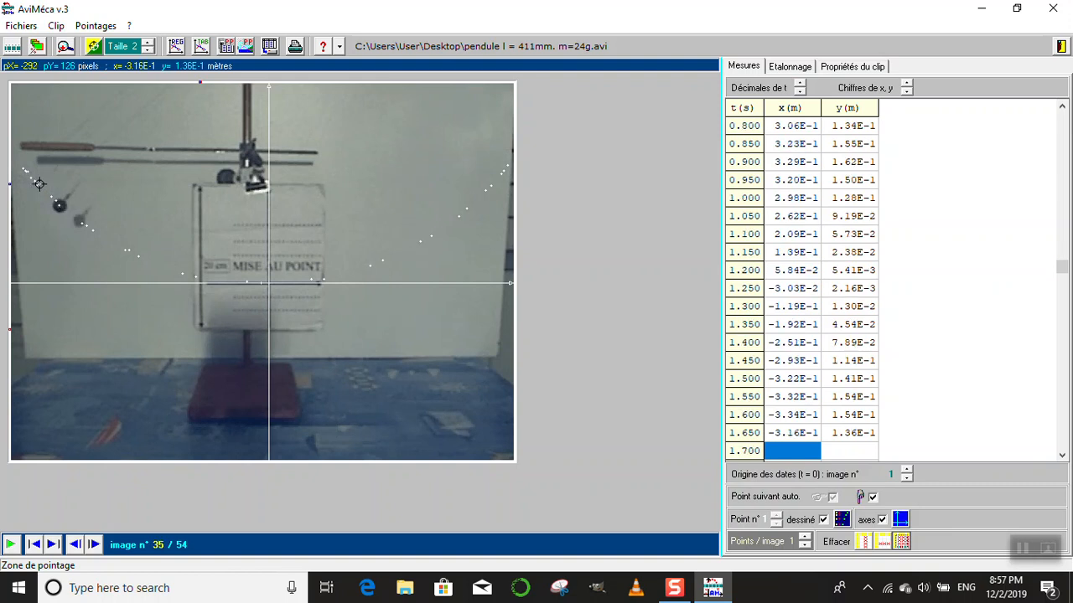
click(60, 204)
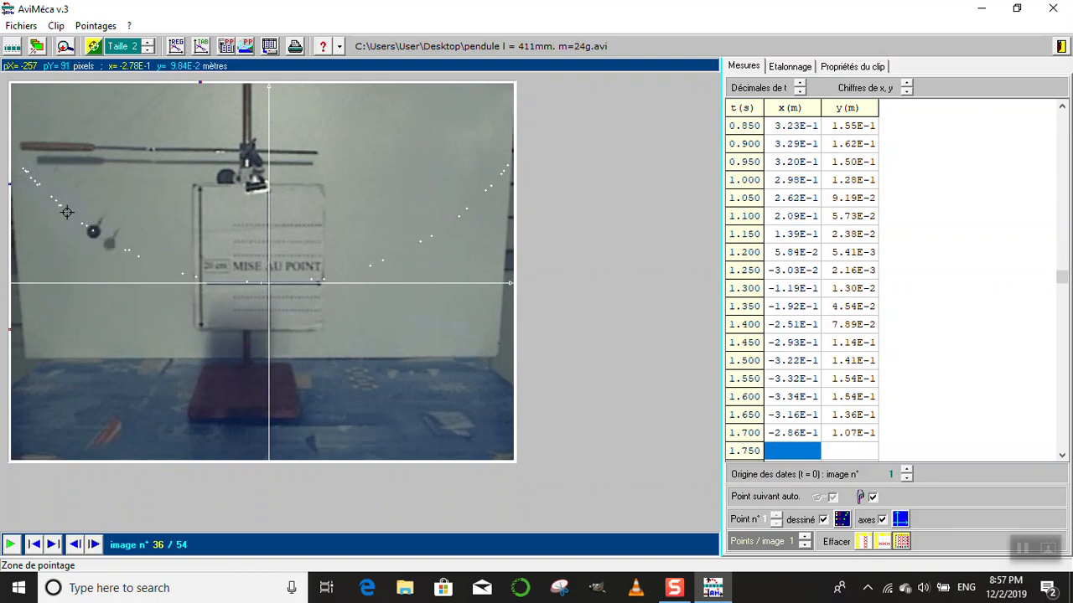
click(92, 231)
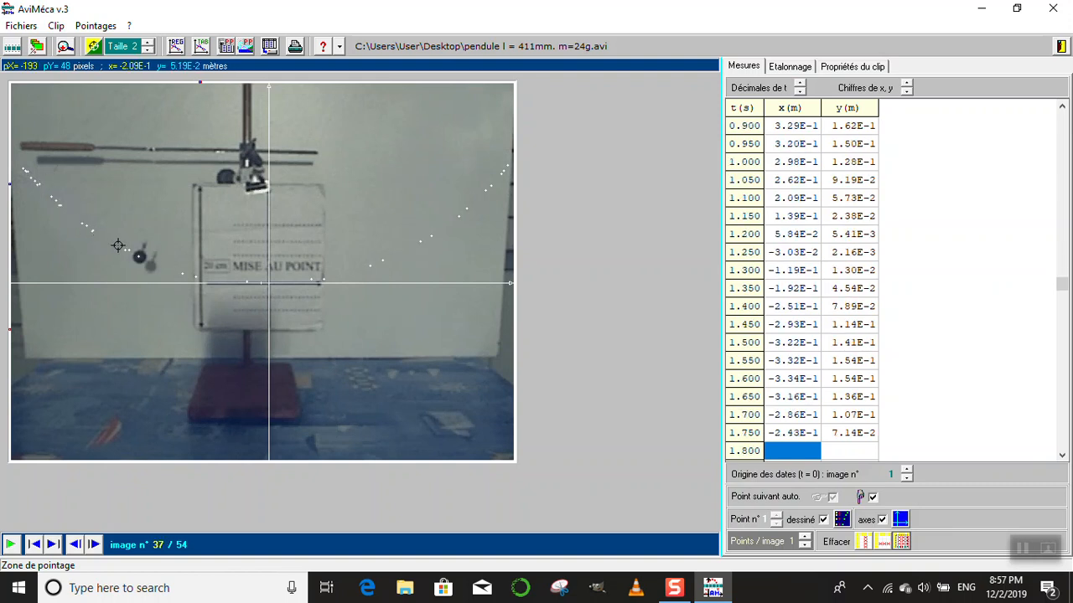
click(139, 257)
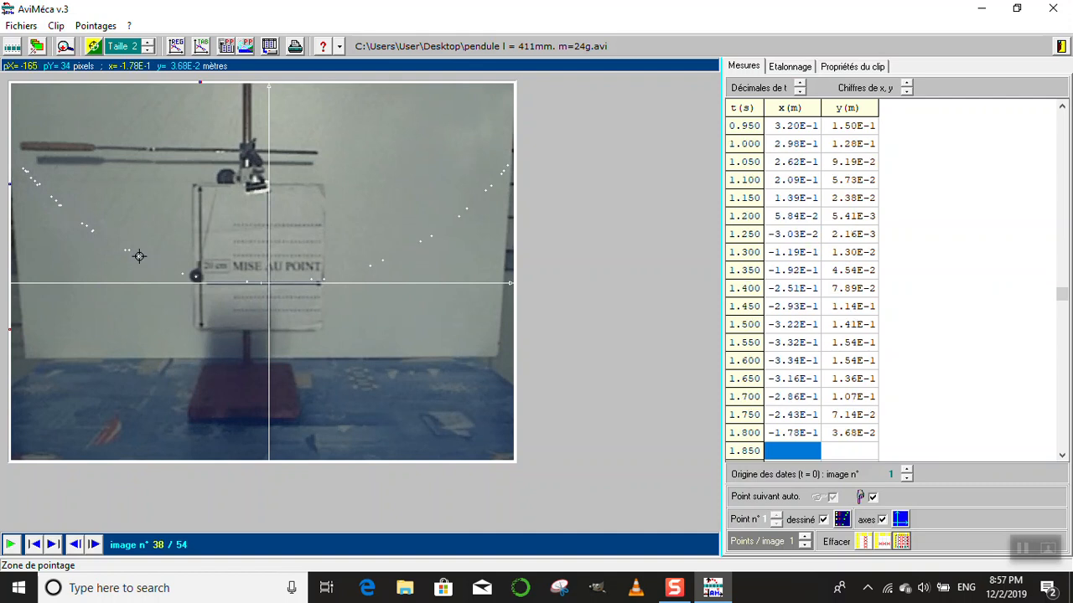
click(195, 275)
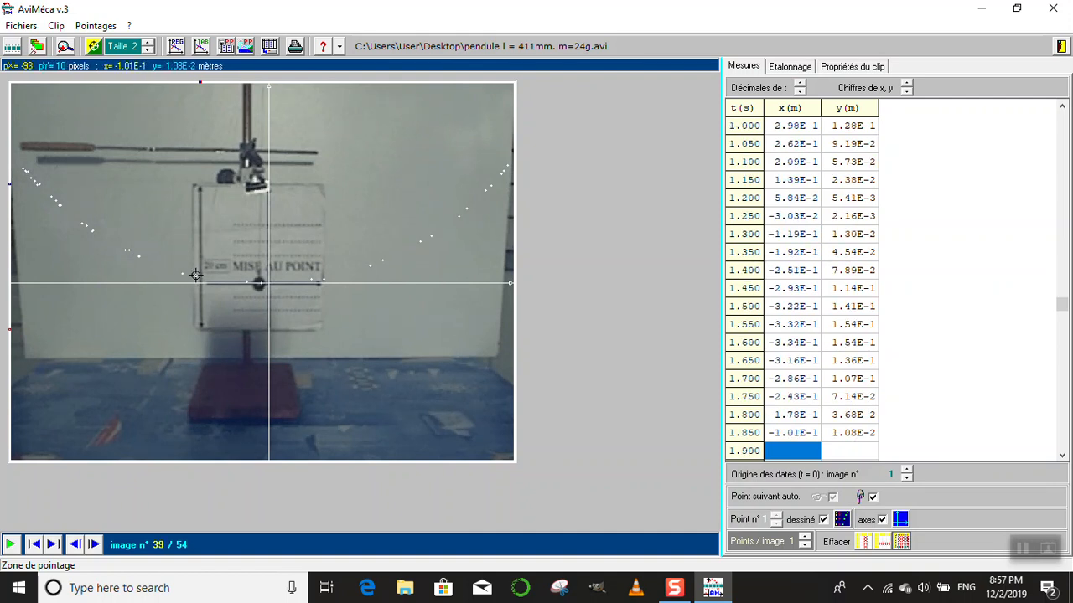
click(258, 284)
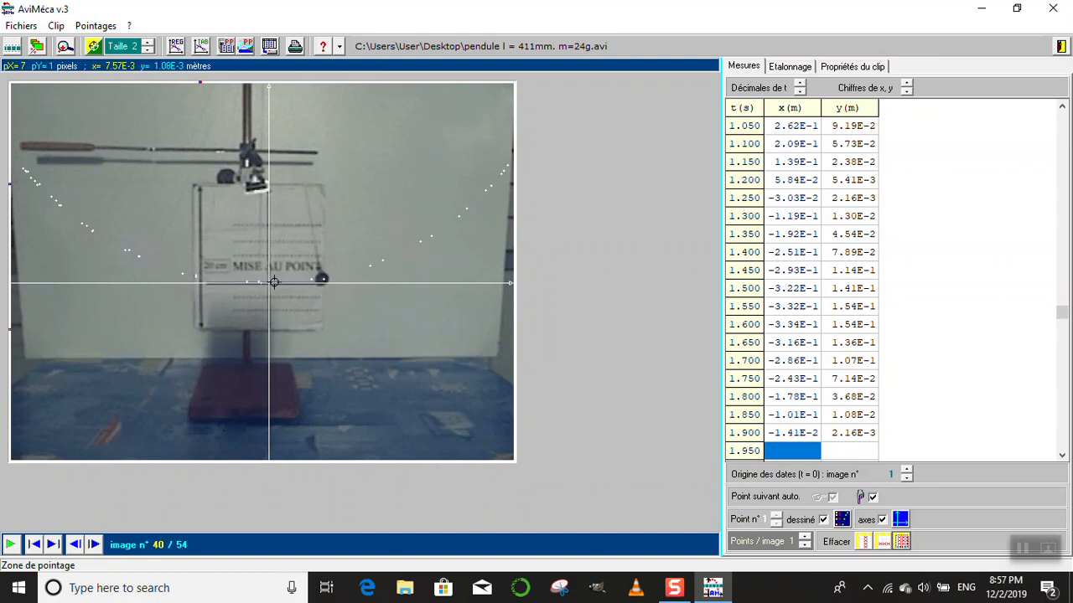
click(321, 279)
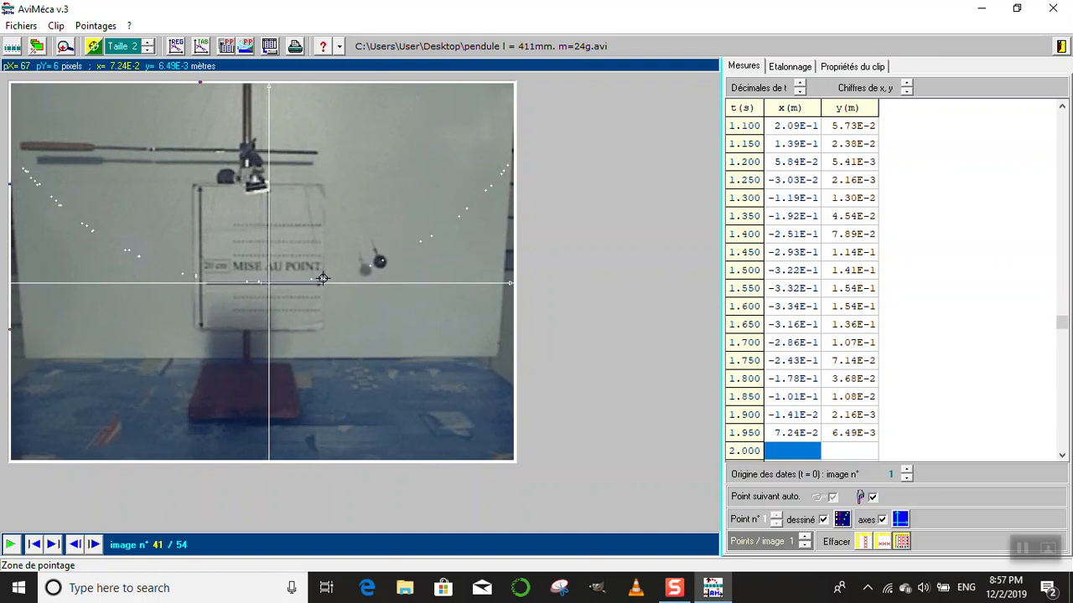
click(380, 261)
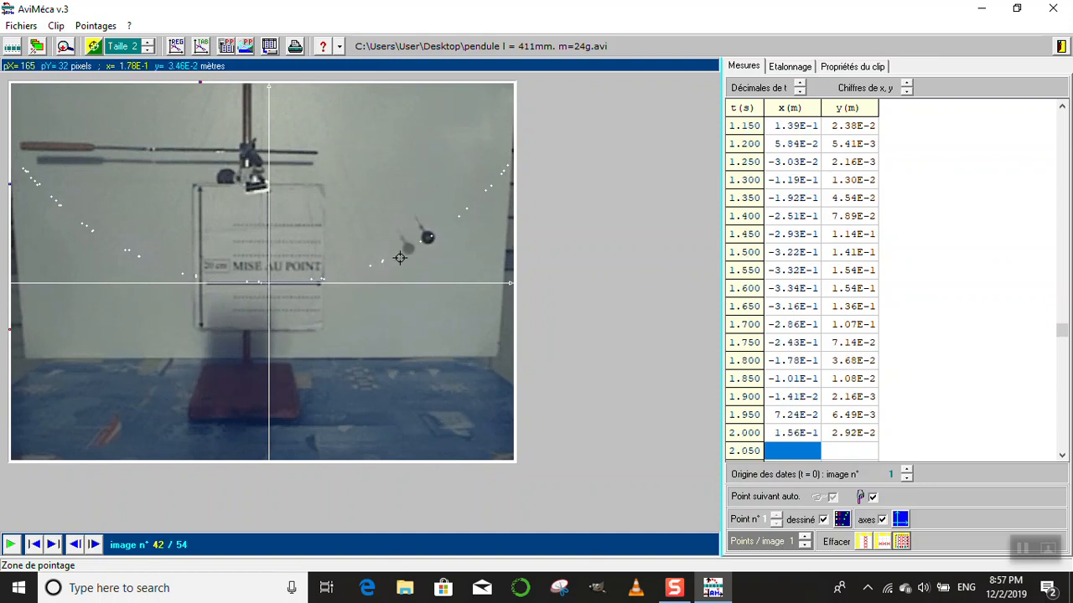
click(427, 237)
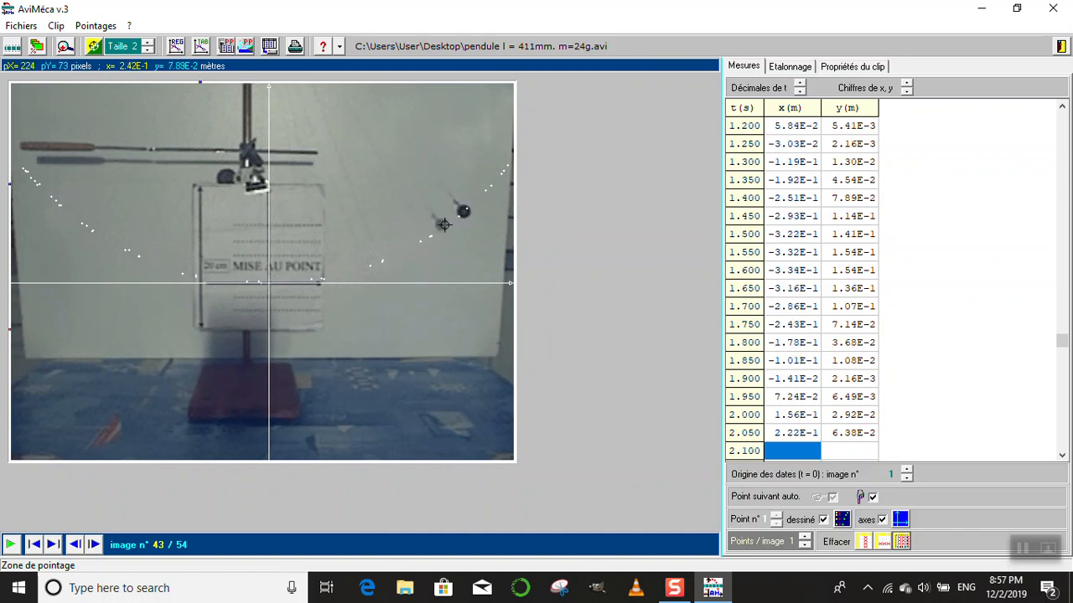
click(463, 210)
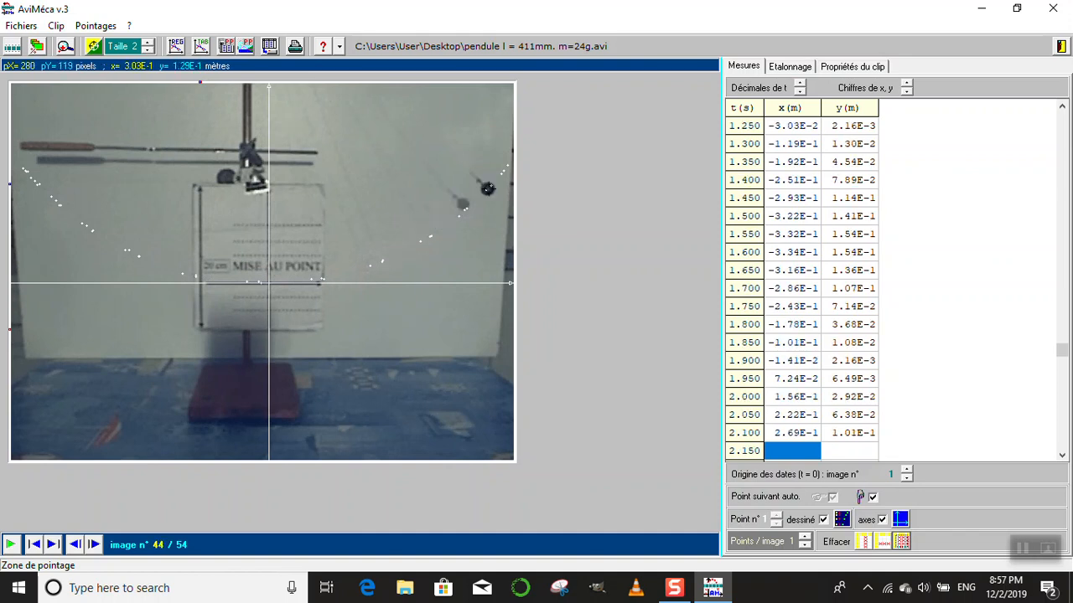
click(487, 187)
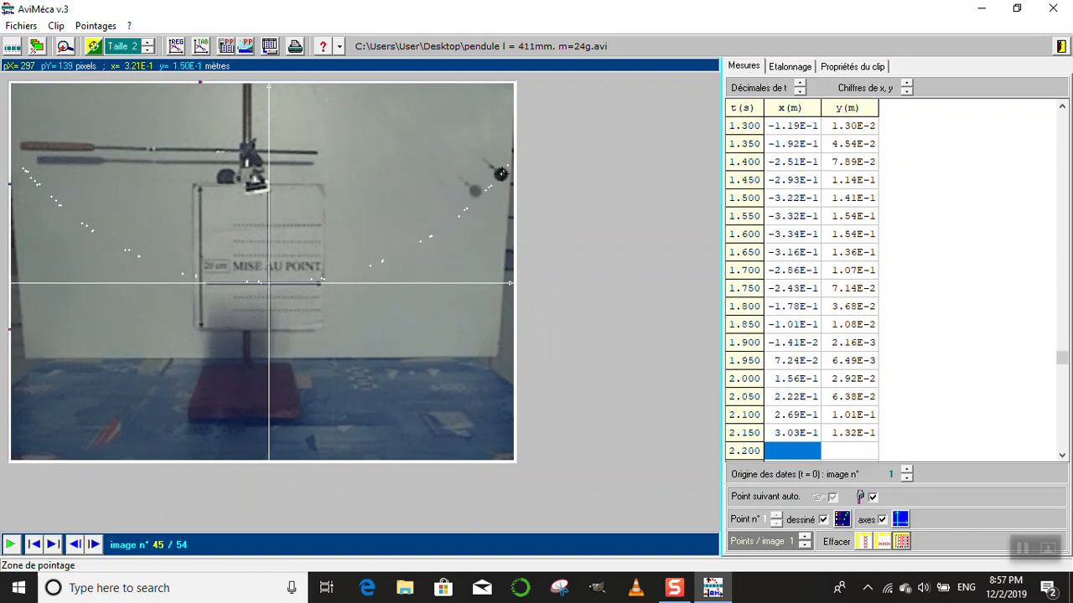
click(500, 174)
click(502, 170)
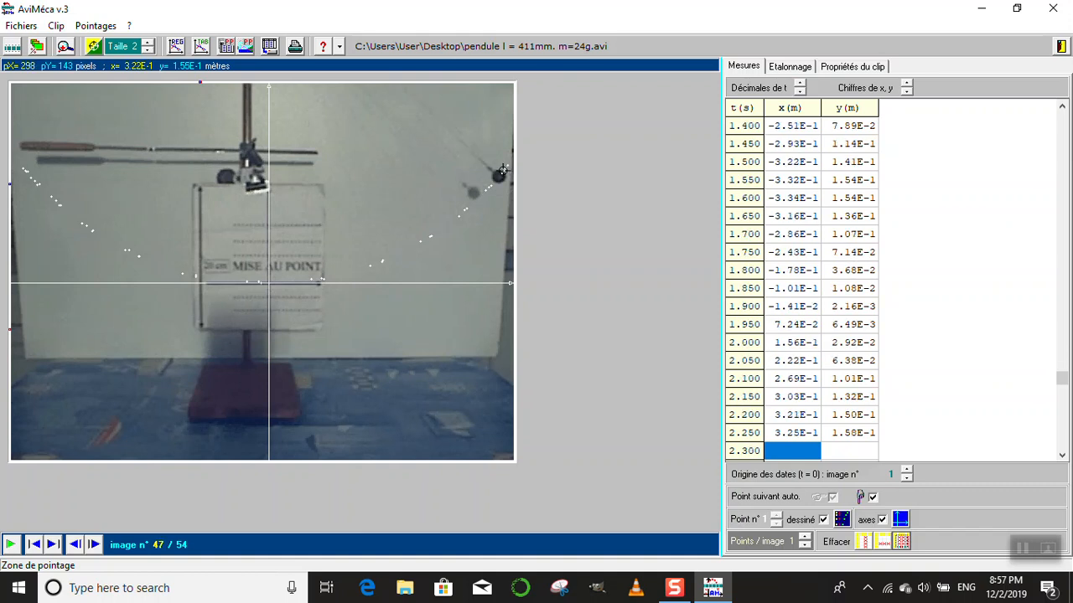
click(498, 176)
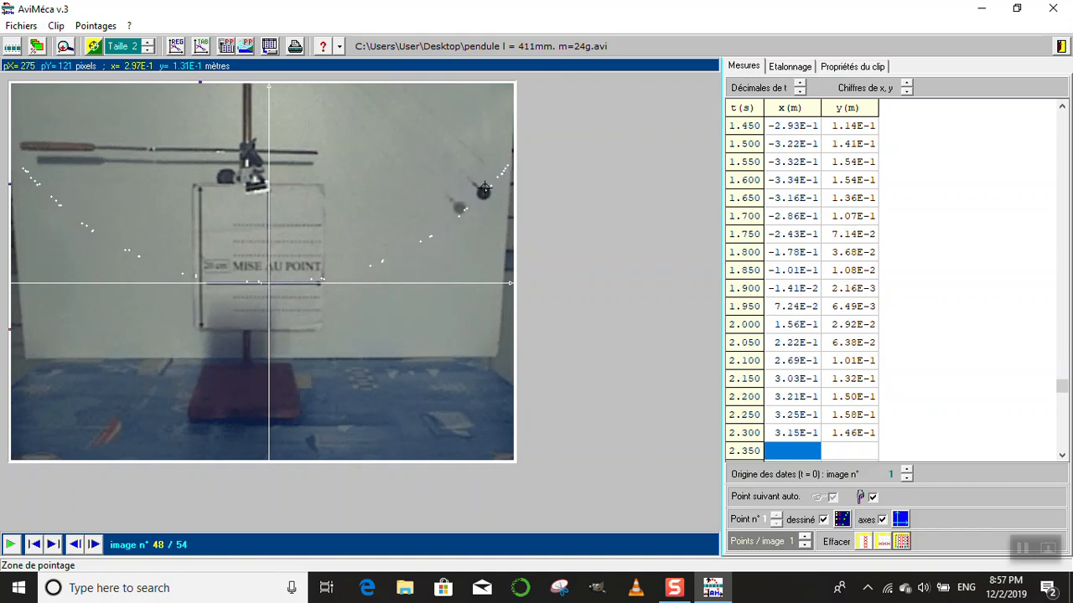
click(484, 192)
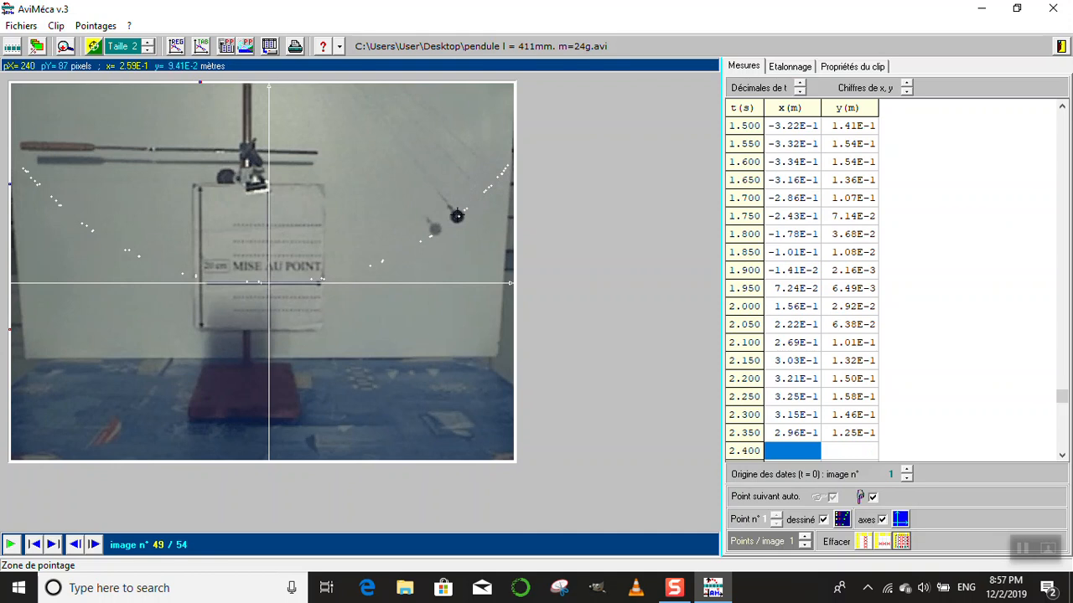
click(456, 216)
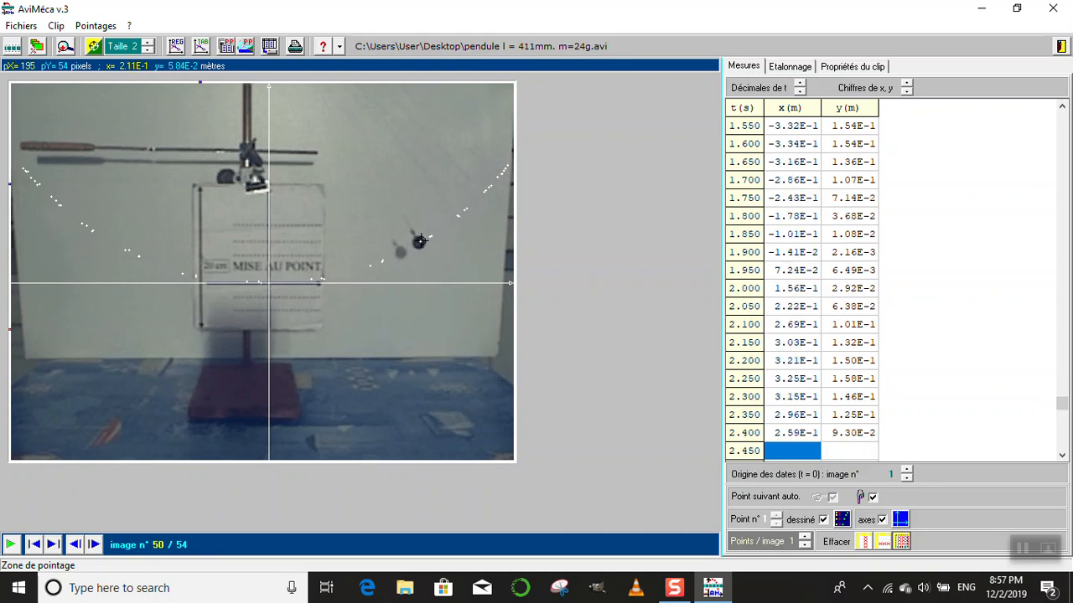
click(419, 241)
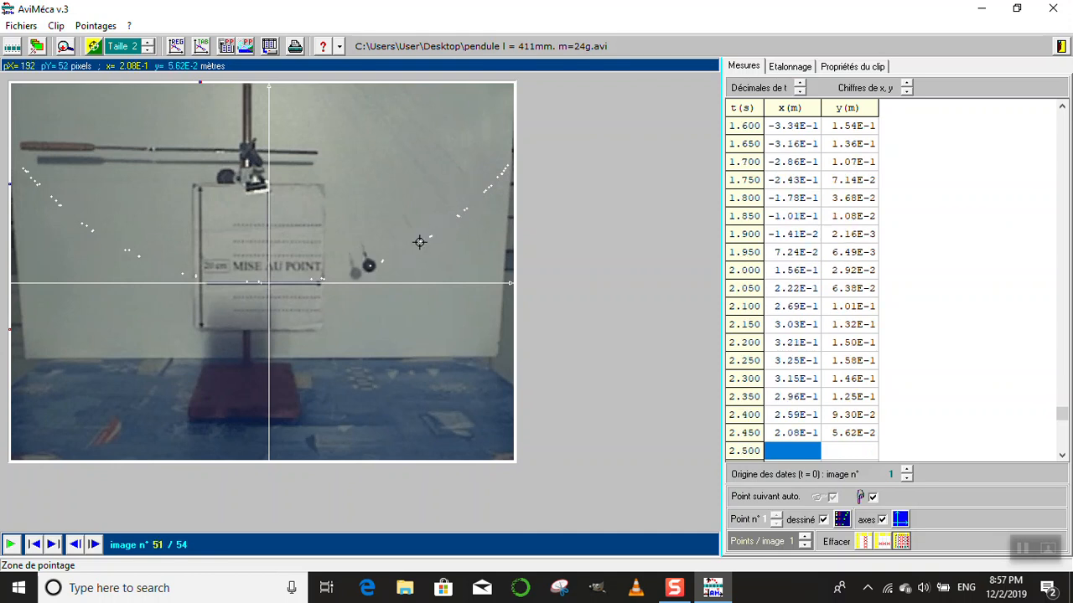
click(366, 267)
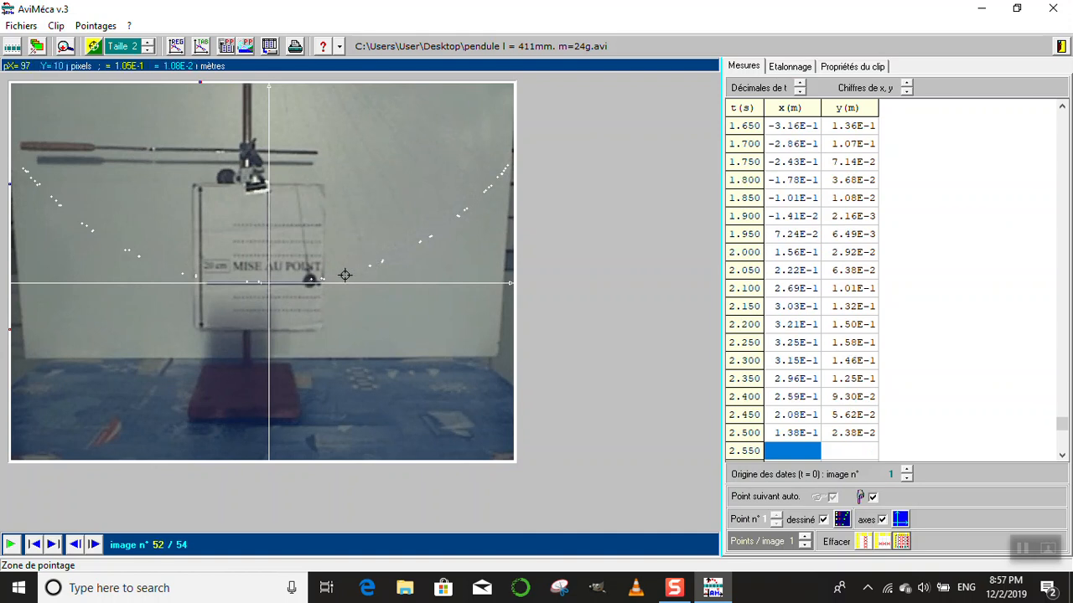
click(310, 279)
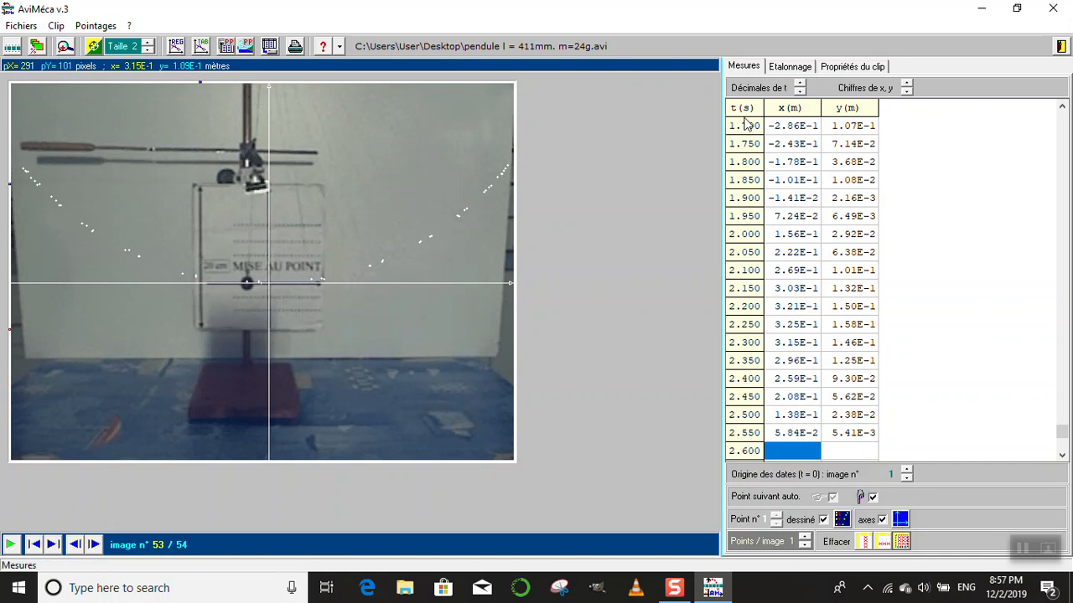
Step: Copy the measurements table to the clipboard with the title Pointages AviMéca and Tabulation as the data separator
drag(1061, 433, 1062, 119)
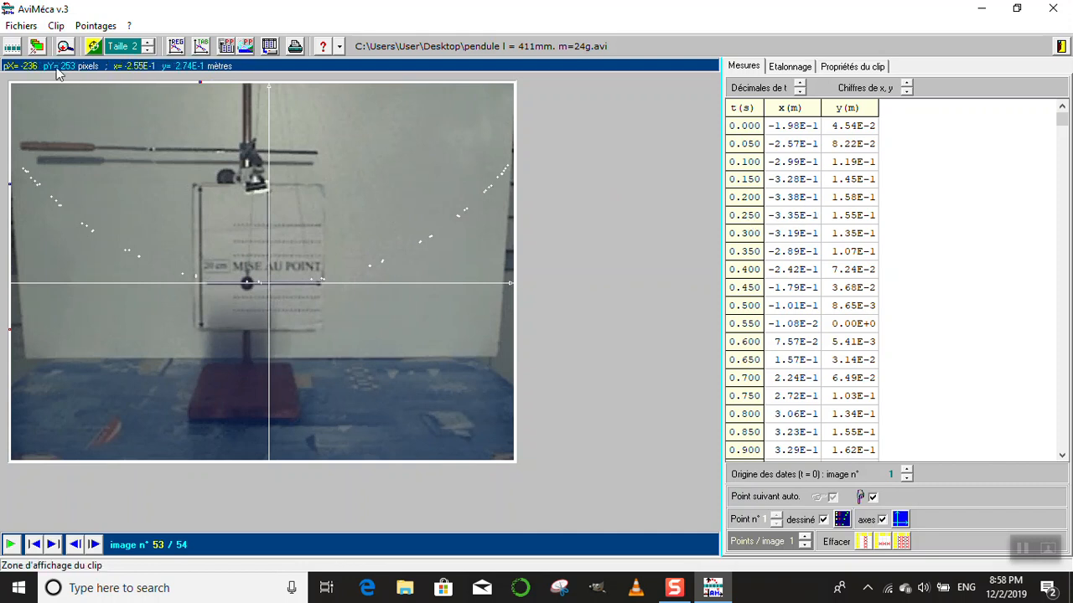
click(21, 26)
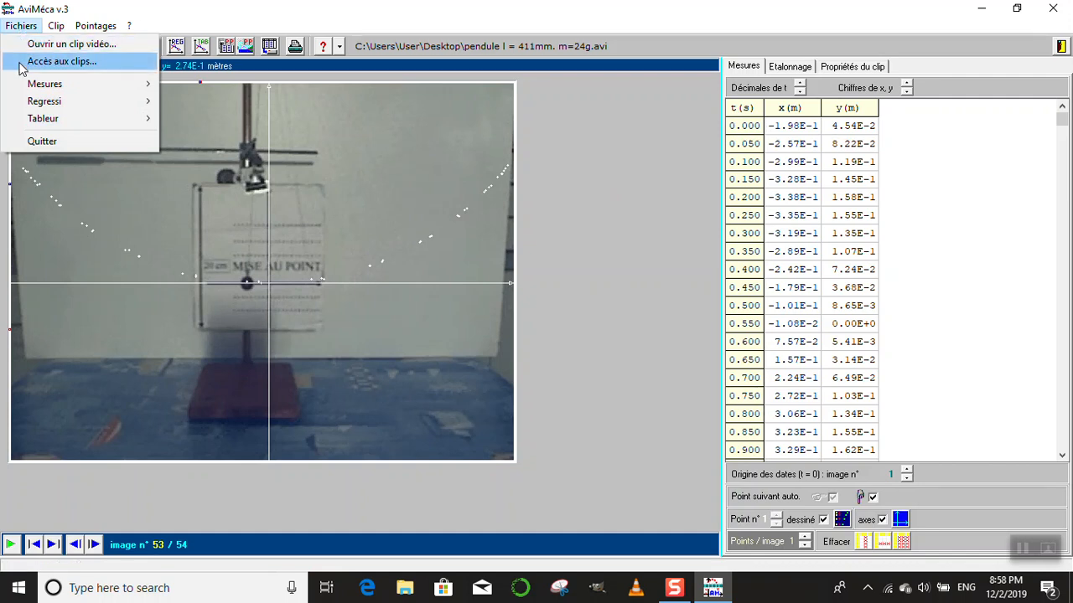
mouse_move(24, 84)
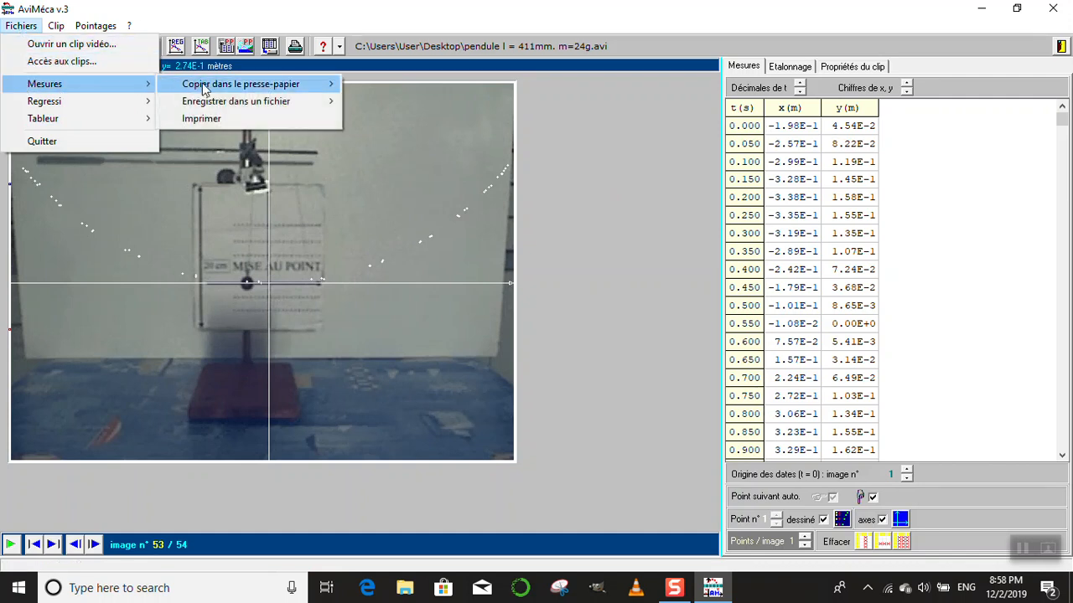
mouse_move(209, 90)
mouse_move(275, 90)
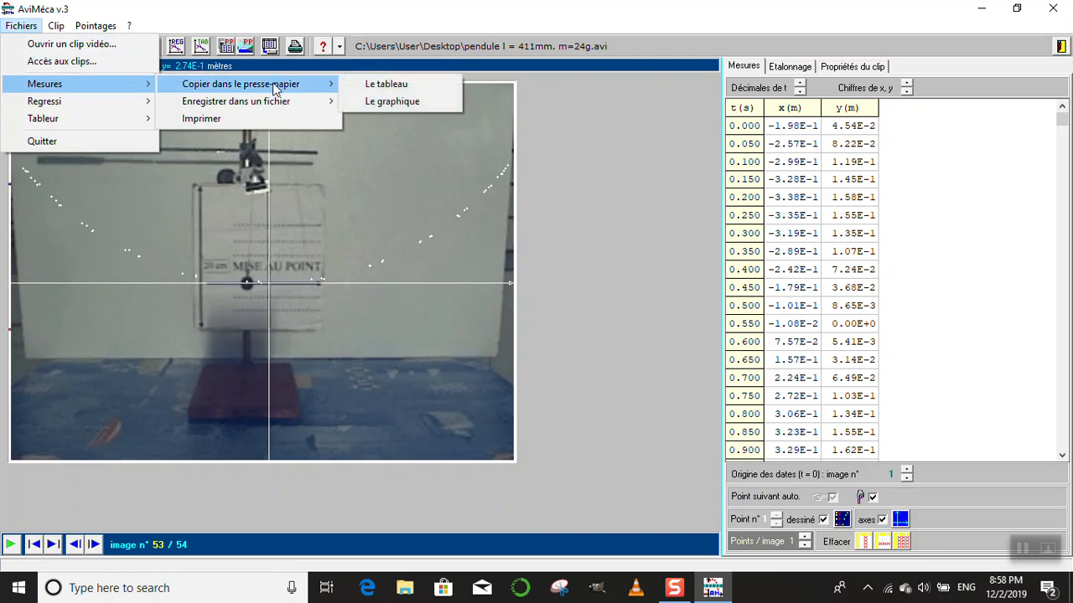
click(403, 84)
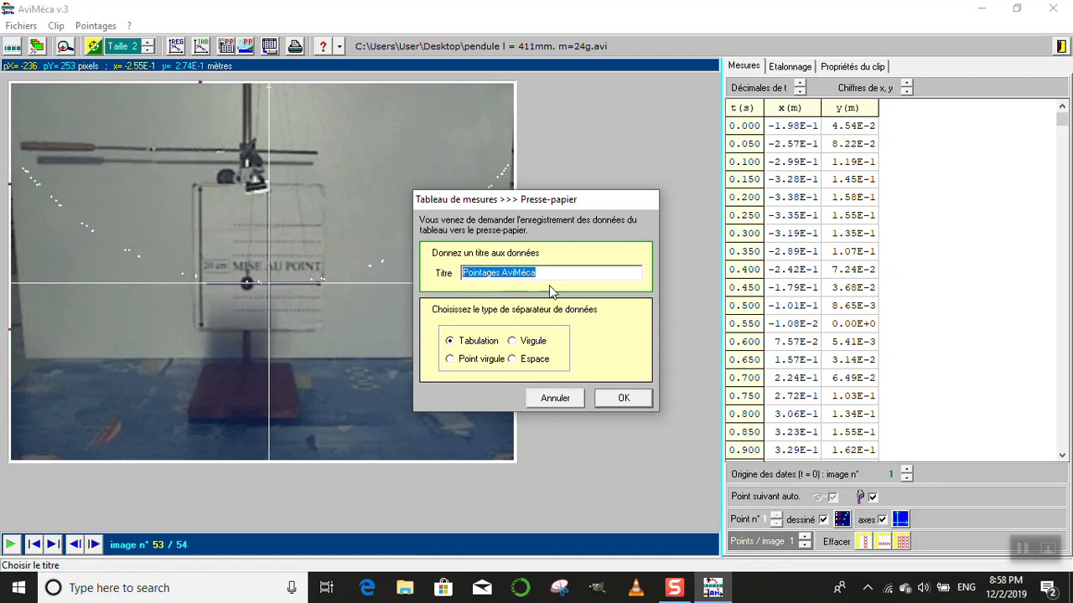
click(622, 398)
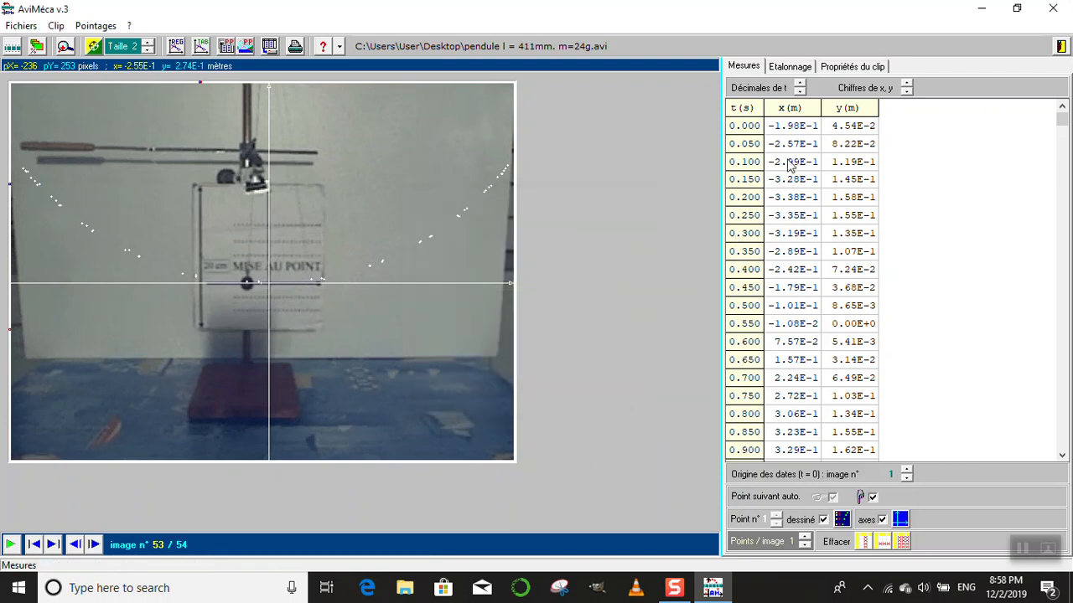
Step: Switch to Regressi and create a new file from the clipboard data
click(979, 15)
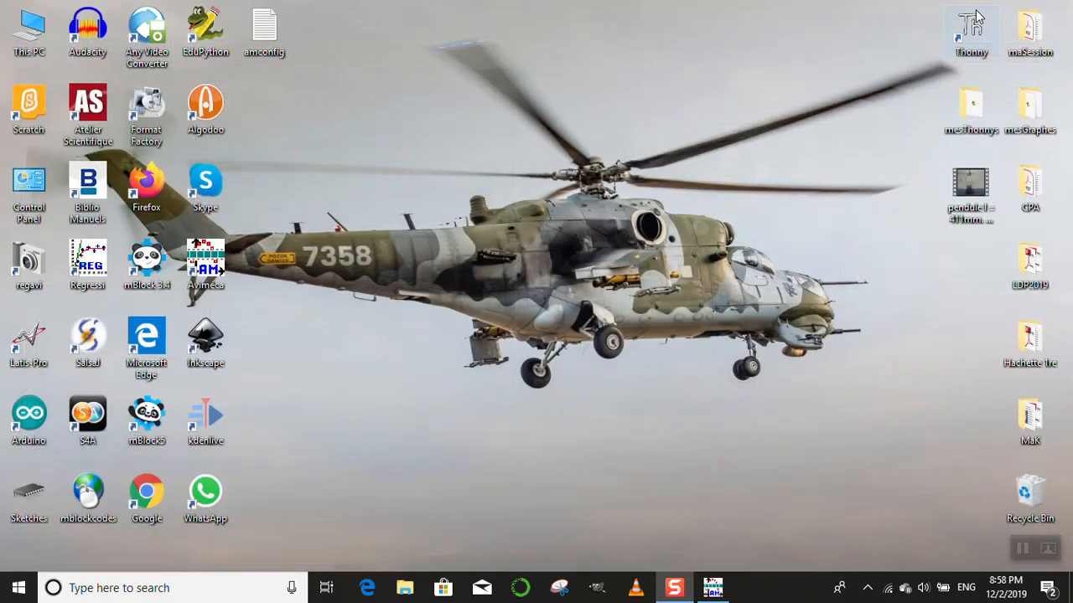
double_click(87, 266)
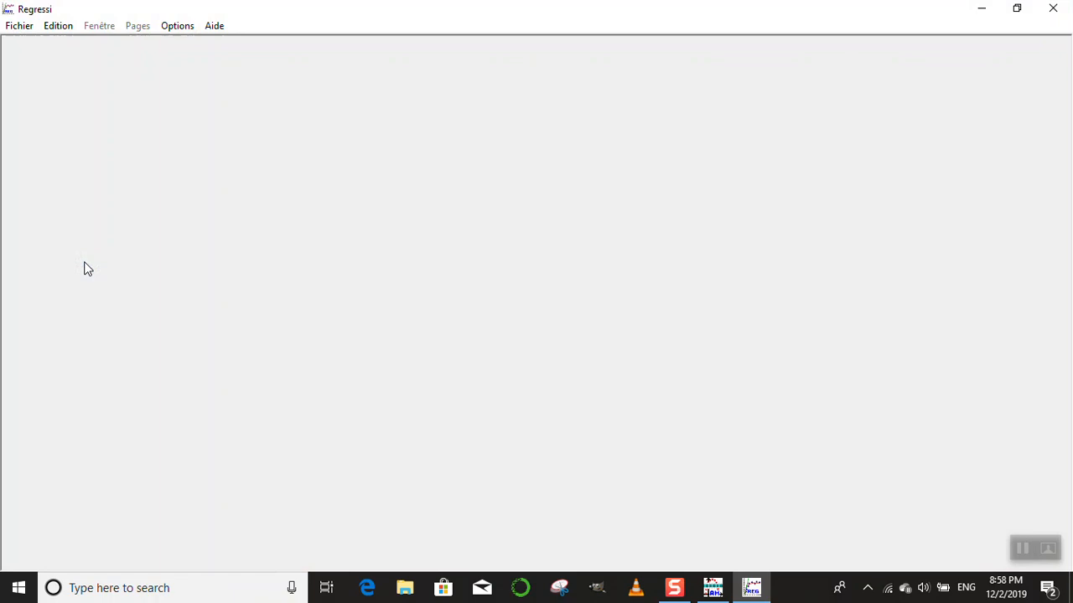
click(22, 32)
mouse_move(107, 55)
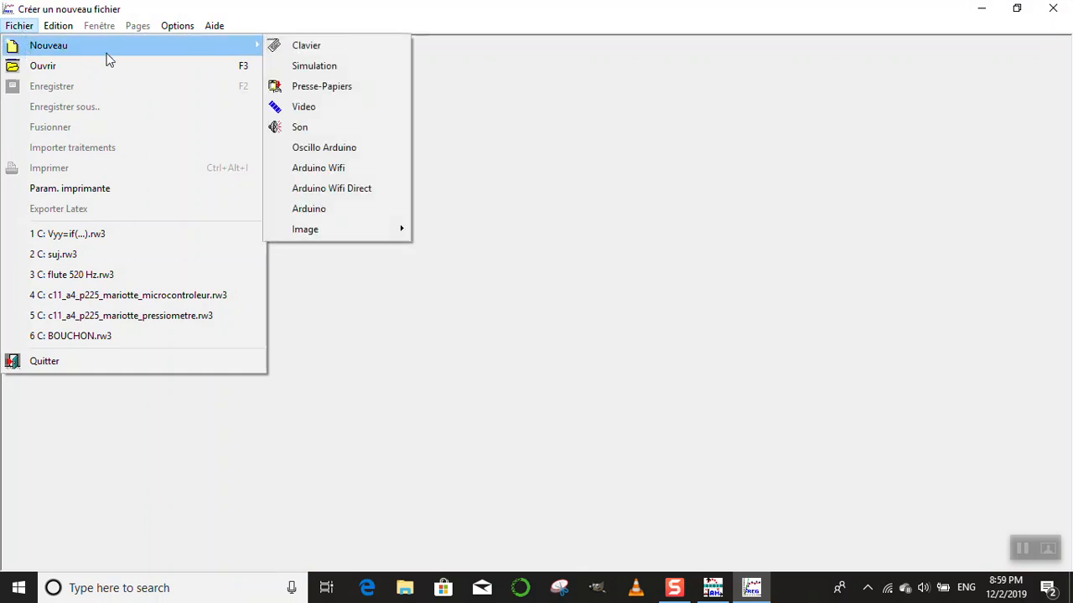
click(310, 90)
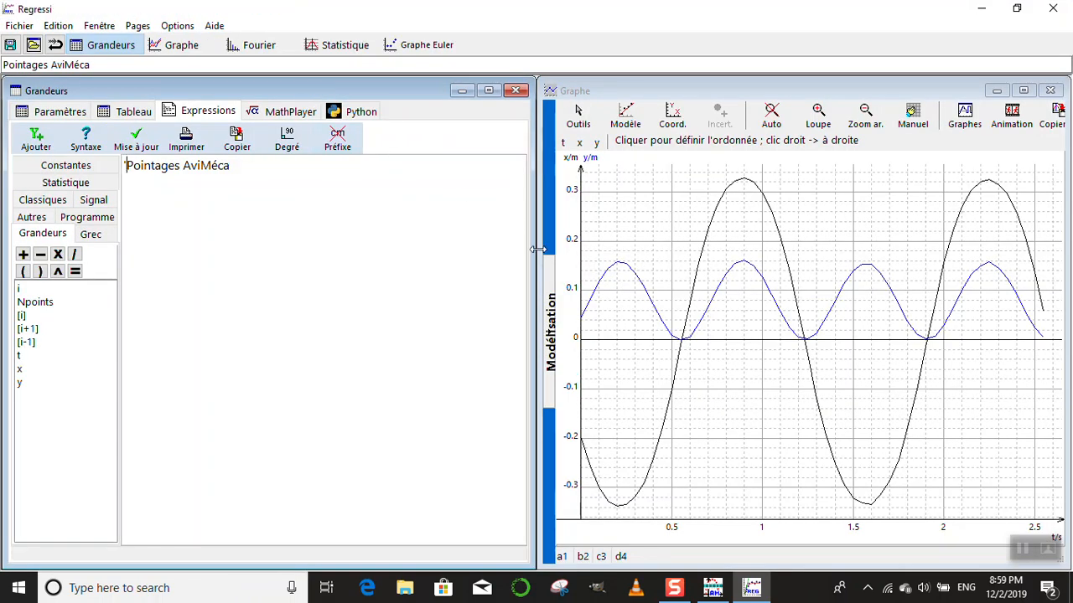
Step: Narrow the Grandeurs window and widen the Graphe window into the freed space, with its modelling pane shown
drag(529, 264, 428, 266)
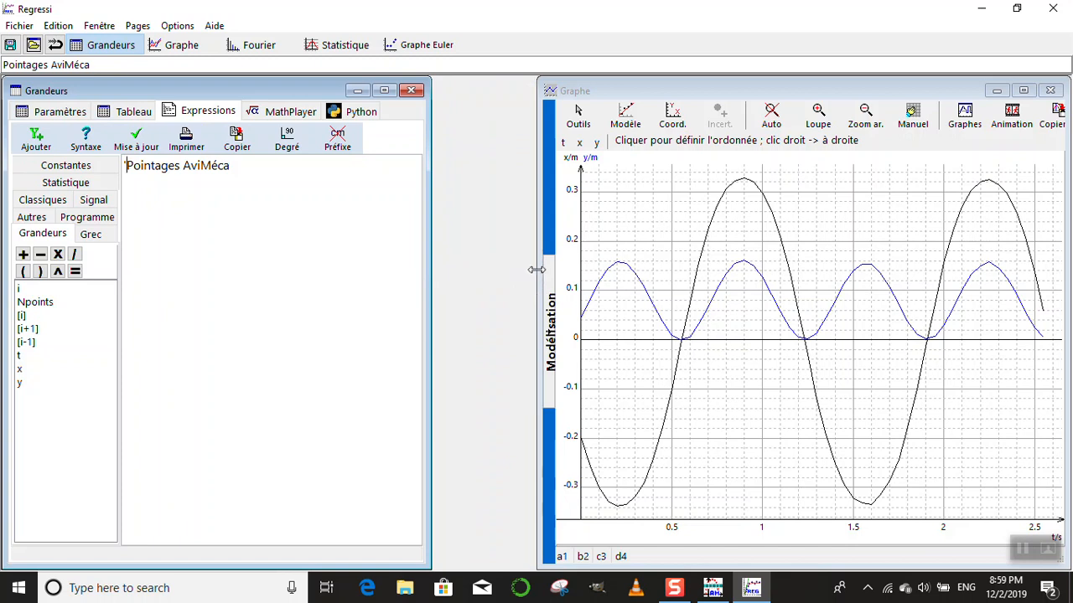
drag(539, 270, 436, 254)
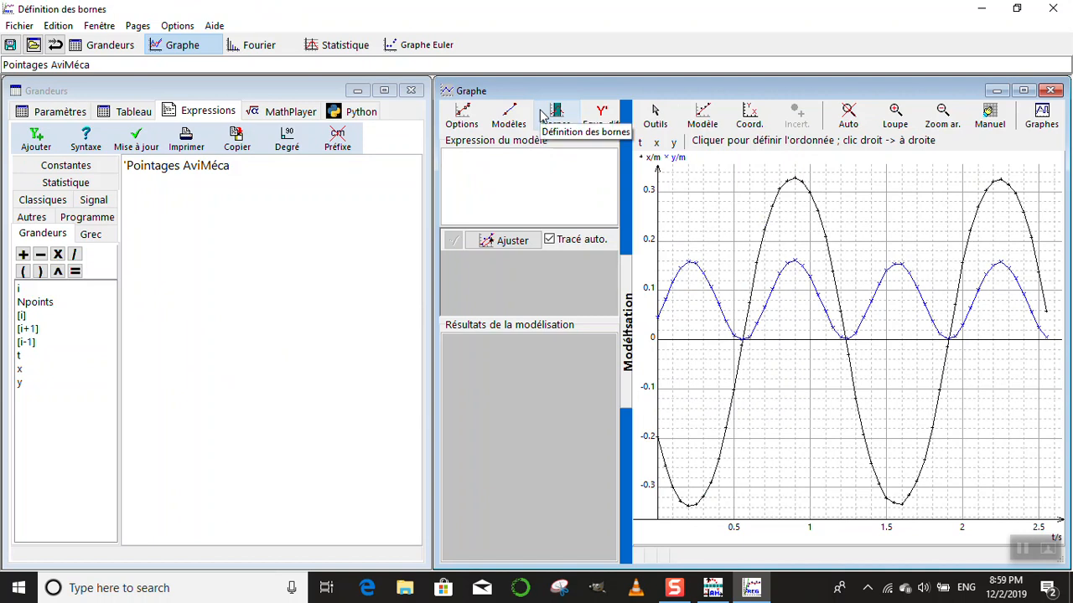
Step: Model x(t) with the Sinusoïde oscillation model using cosine, and adjust its parameters to fit the data
click(511, 120)
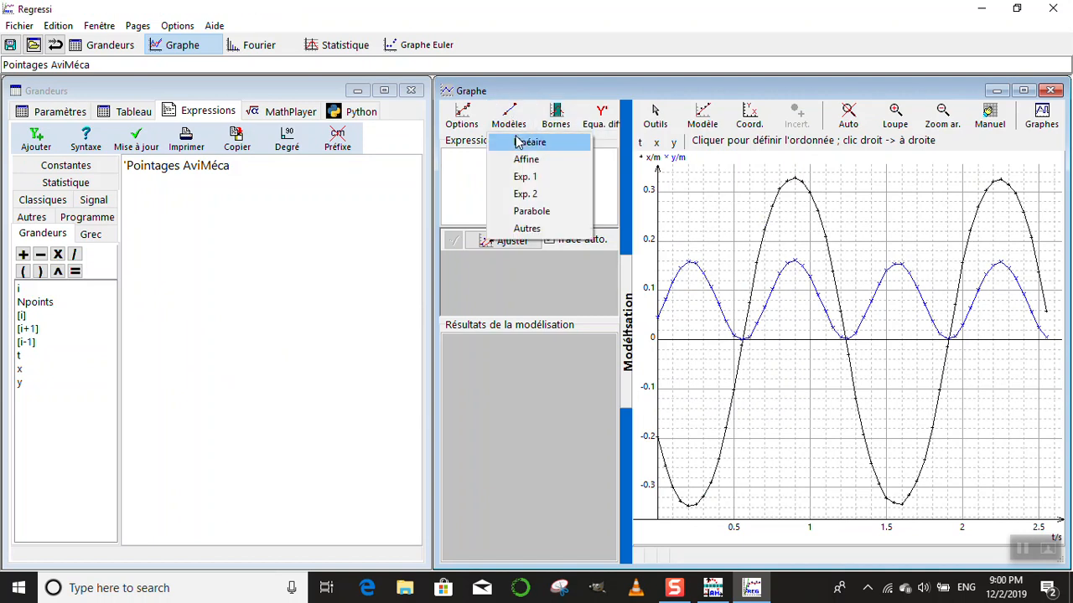
click(525, 228)
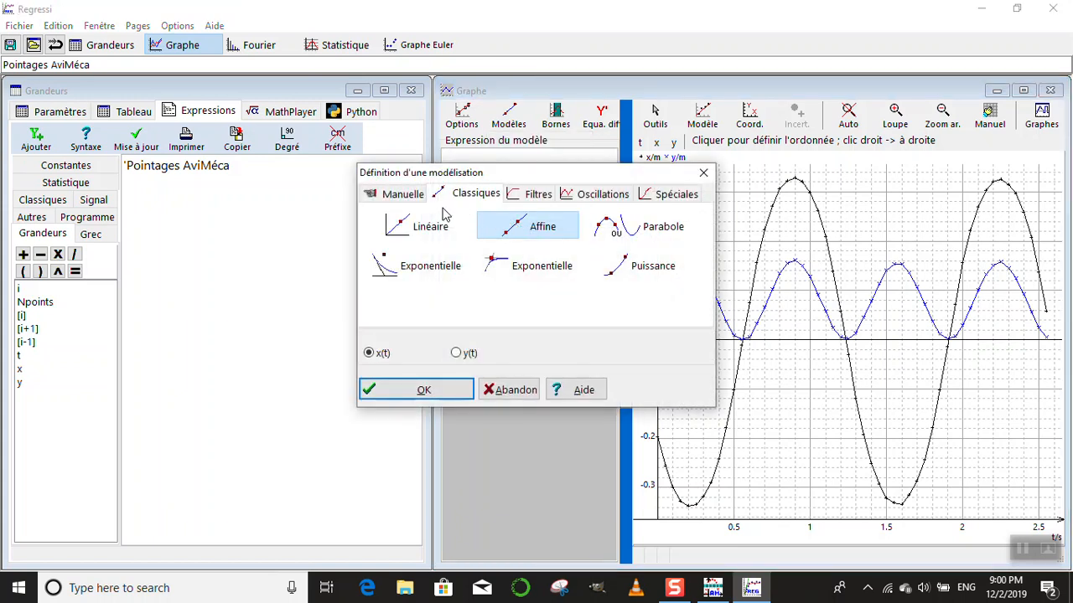
click(588, 200)
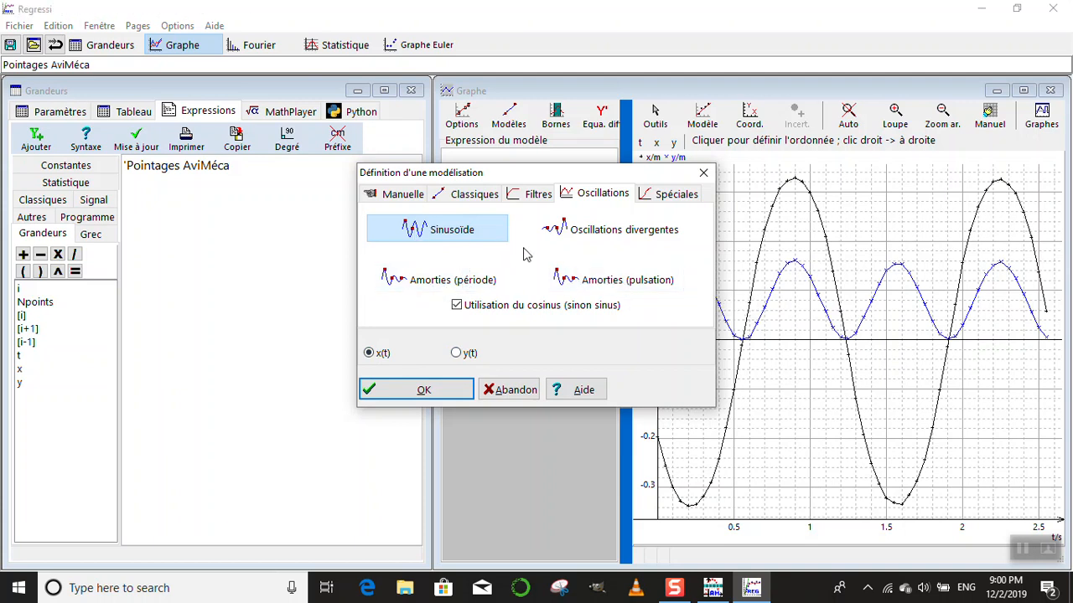
click(424, 392)
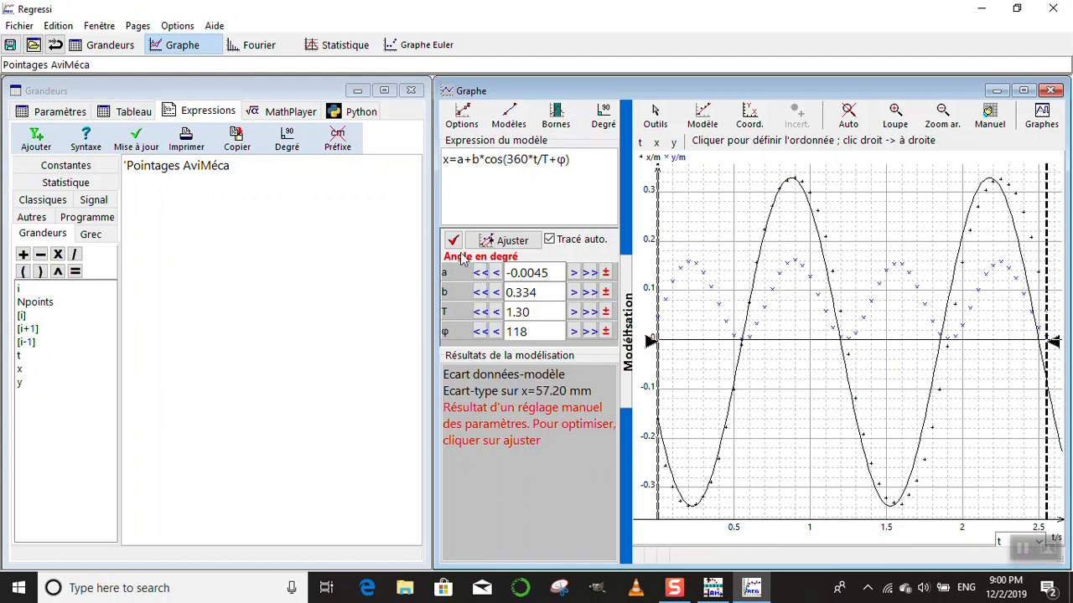
click(495, 241)
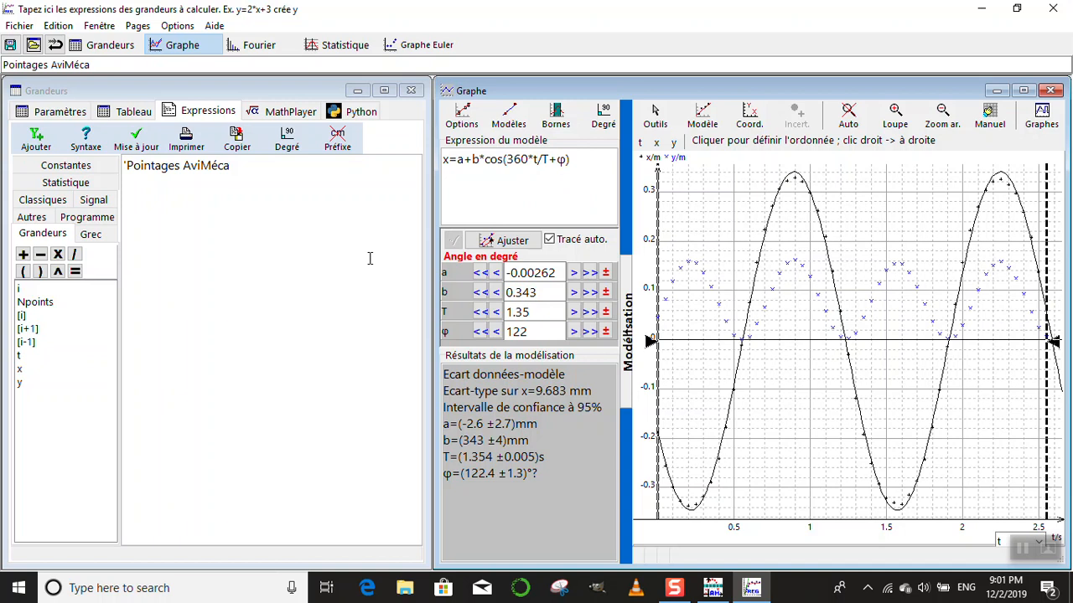
Step: Create the quantity vx in m/s as the derivative of x with respect to t
click(40, 138)
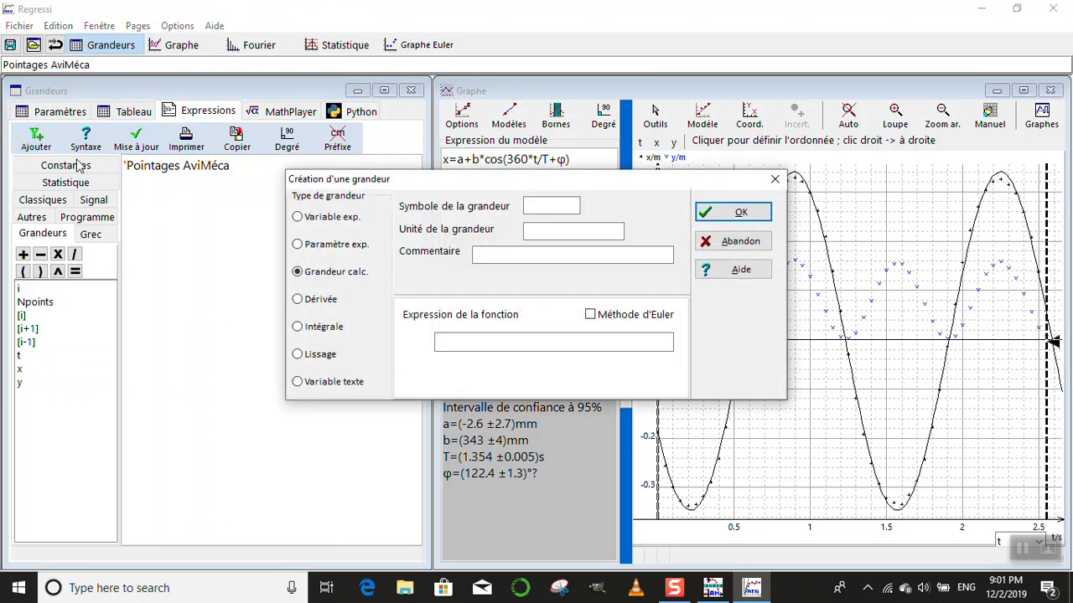
click(533, 206)
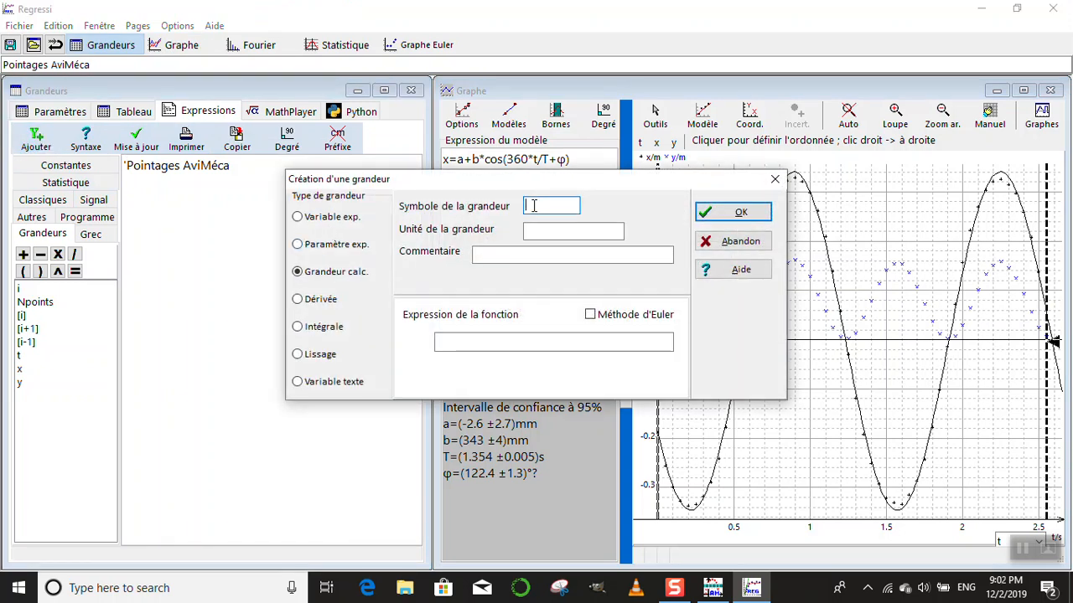
text(vx)
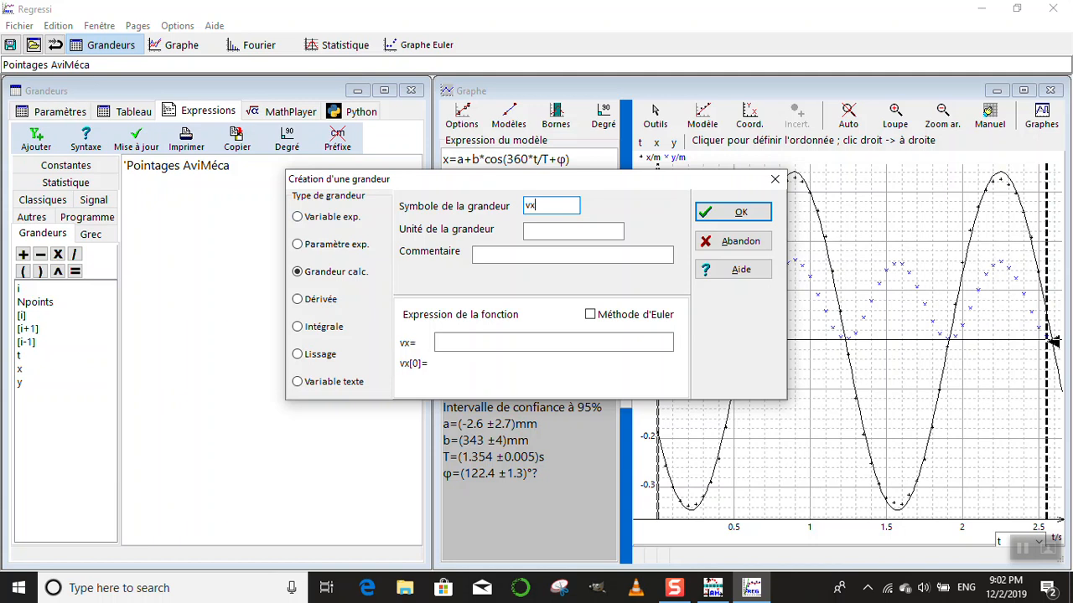
click(537, 230)
text(m/s)
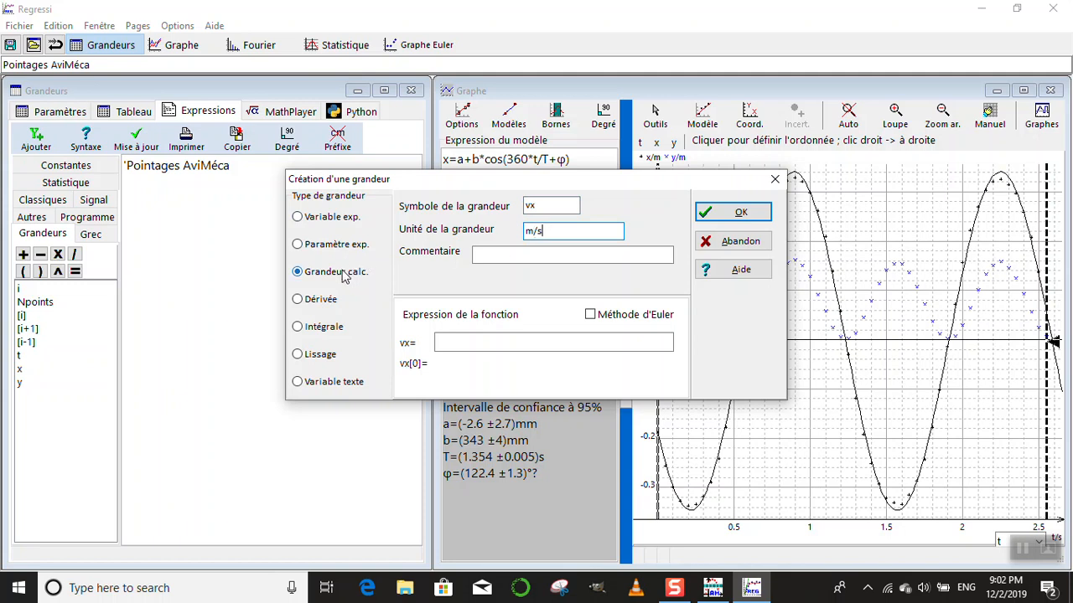
click(298, 299)
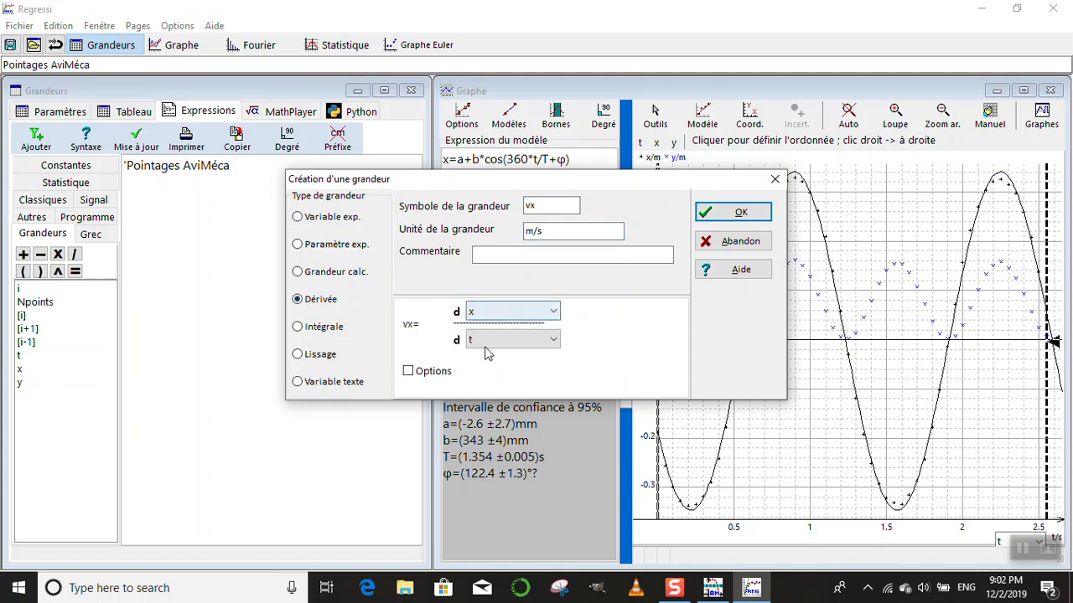
click(711, 216)
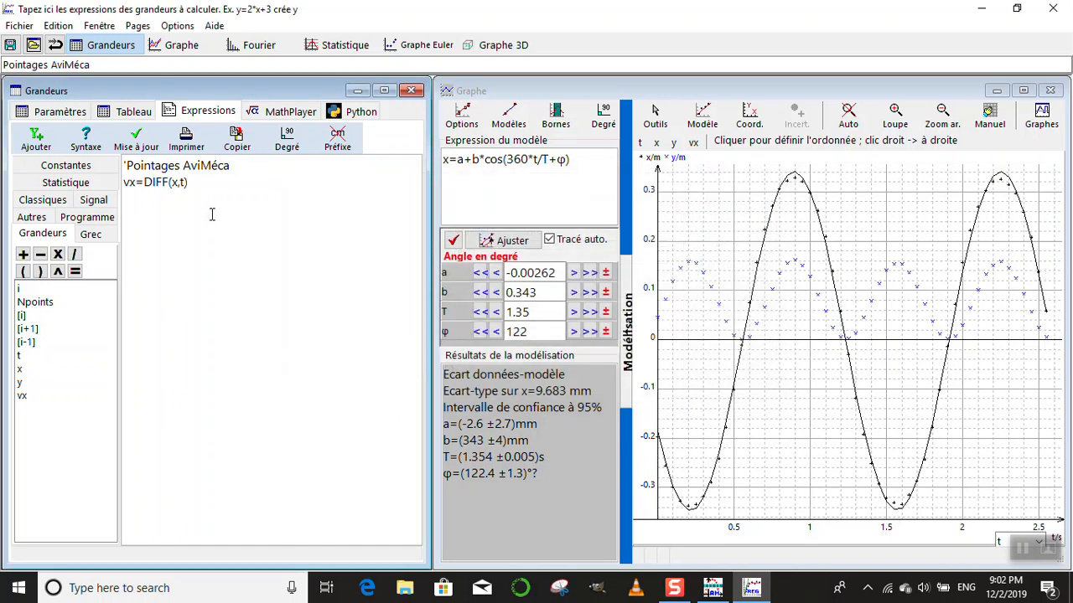
Step: Create the quantity vy in m/s as the derivative of y with respect to t
click(38, 144)
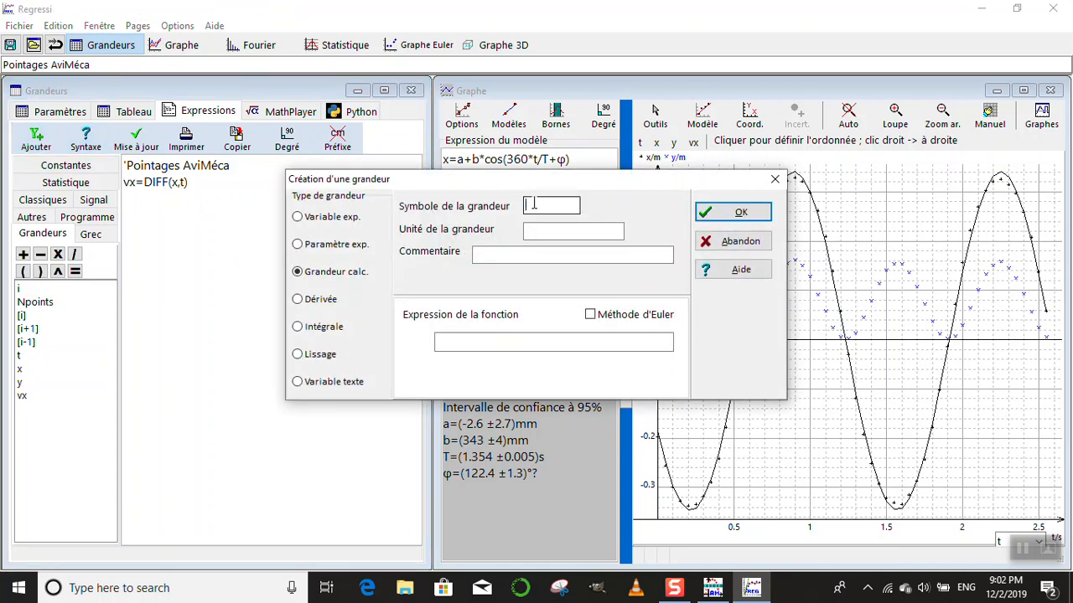
text(vy)
click(536, 230)
text(m/s)
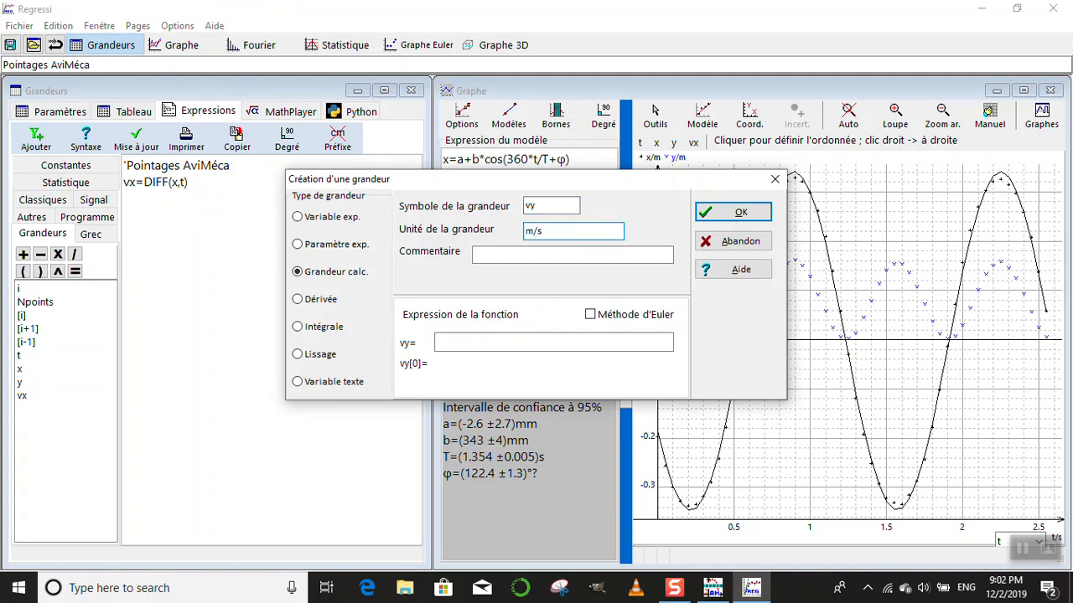
click(298, 301)
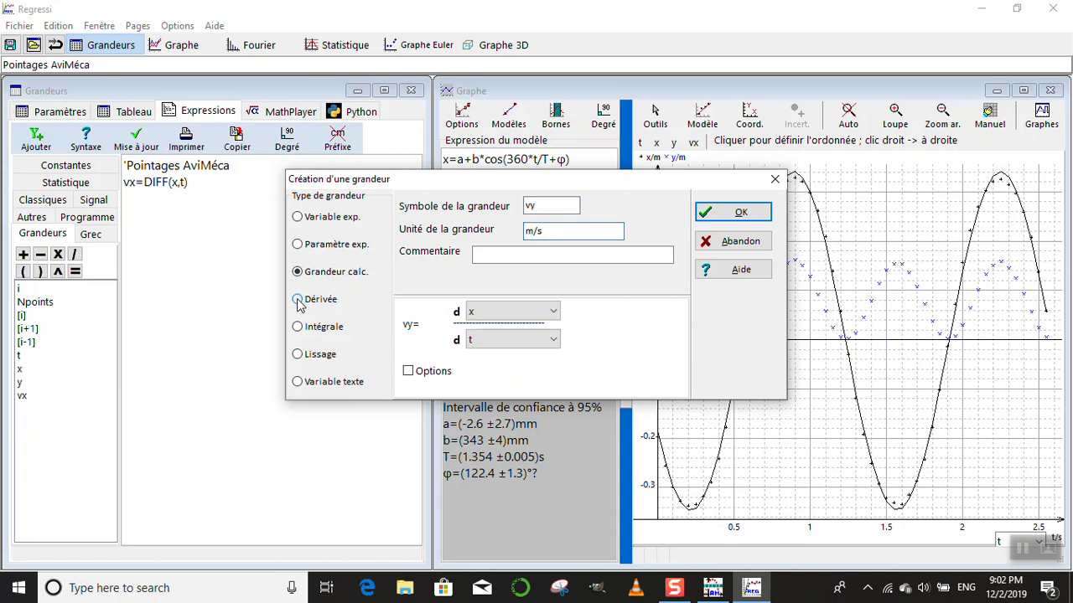
click(554, 312)
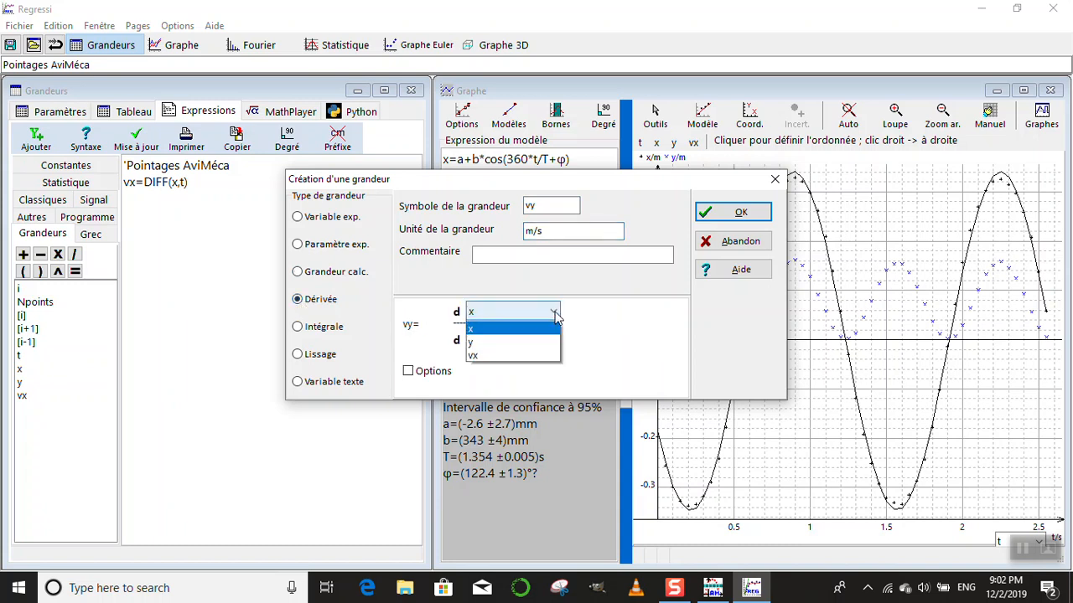
click(534, 344)
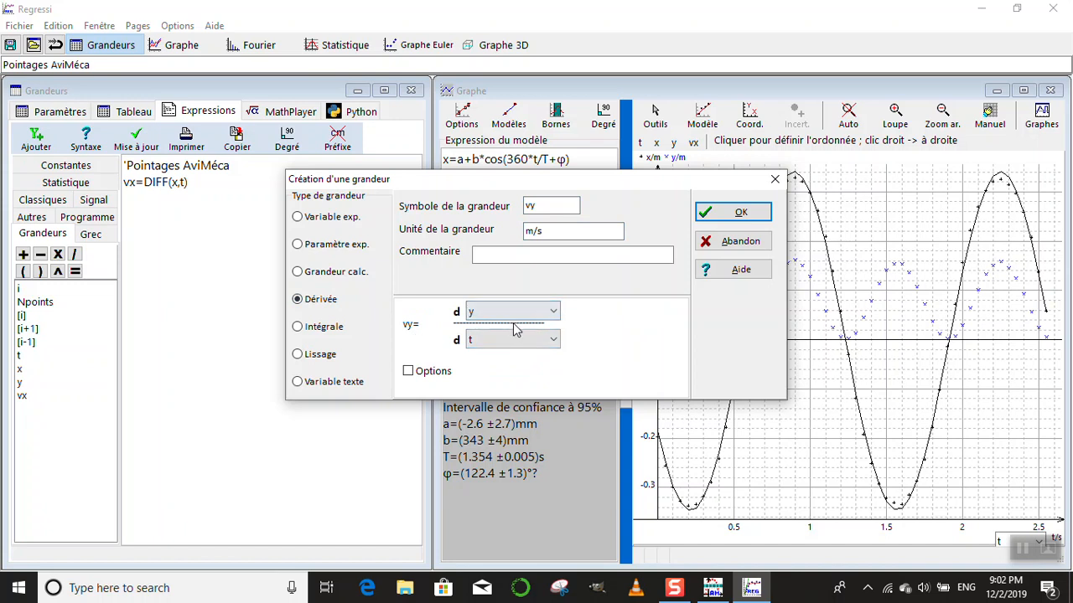
click(726, 218)
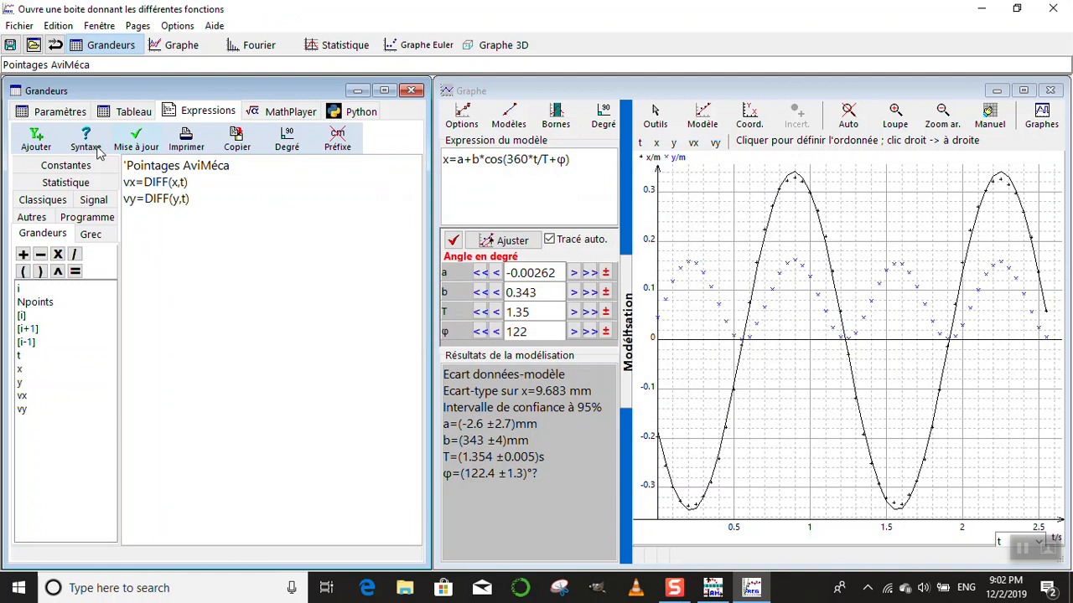
Step: Create the calculated quantity V in m/s with the expression sqrt(vx^2+vy^2)
click(36, 138)
click(533, 206)
text(V)
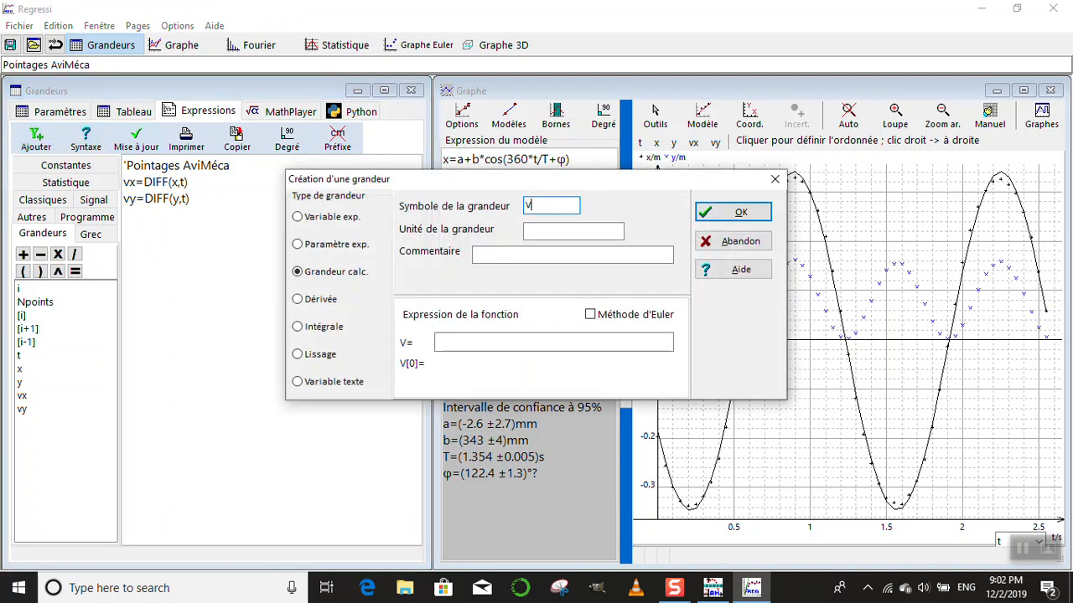
click(546, 230)
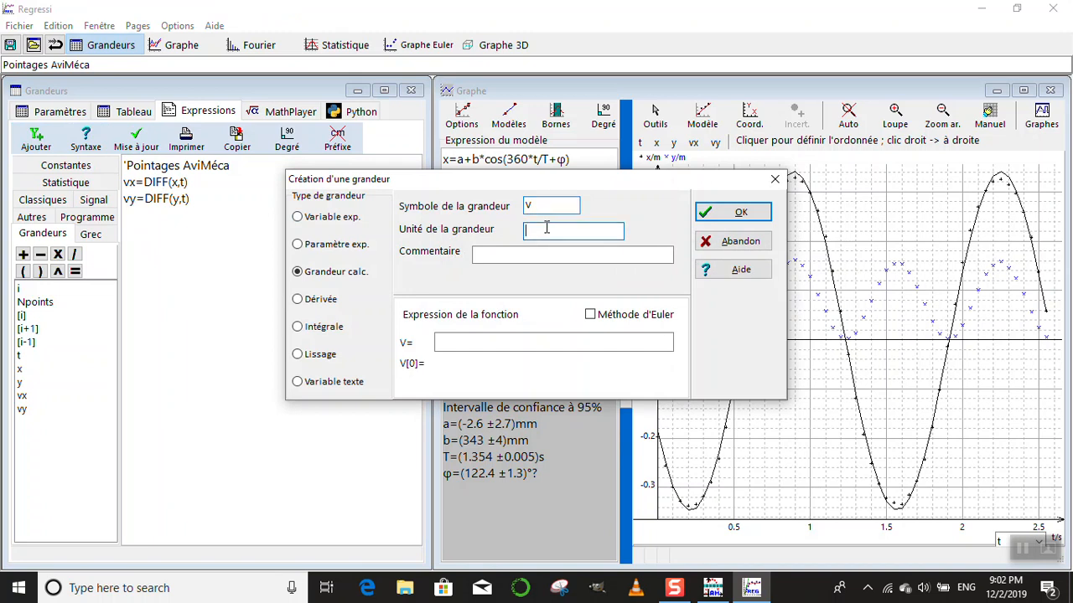
text(m/s)
click(441, 342)
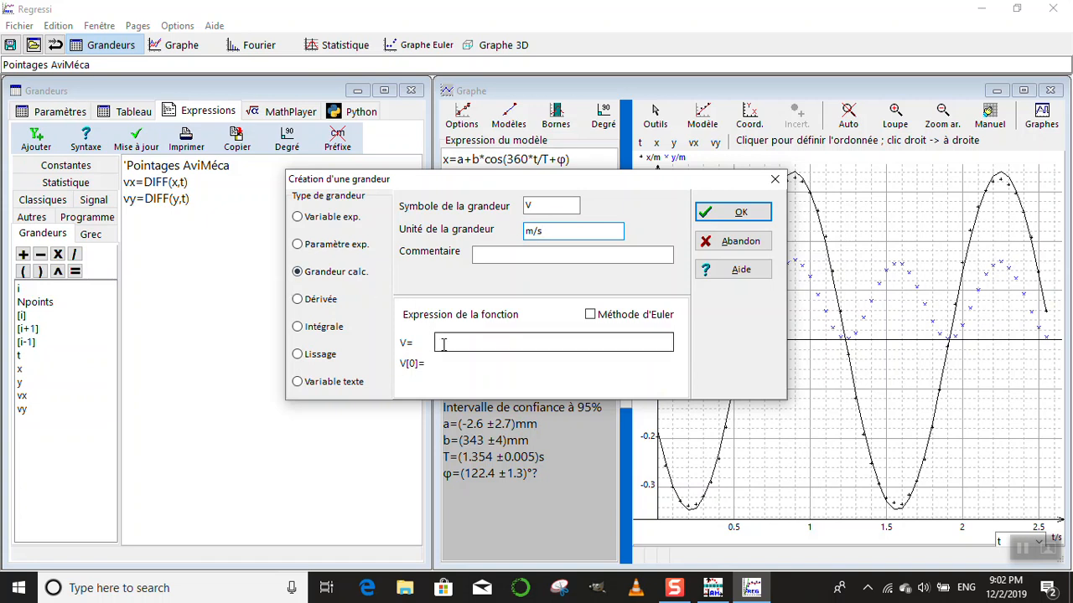
text(sqrt)
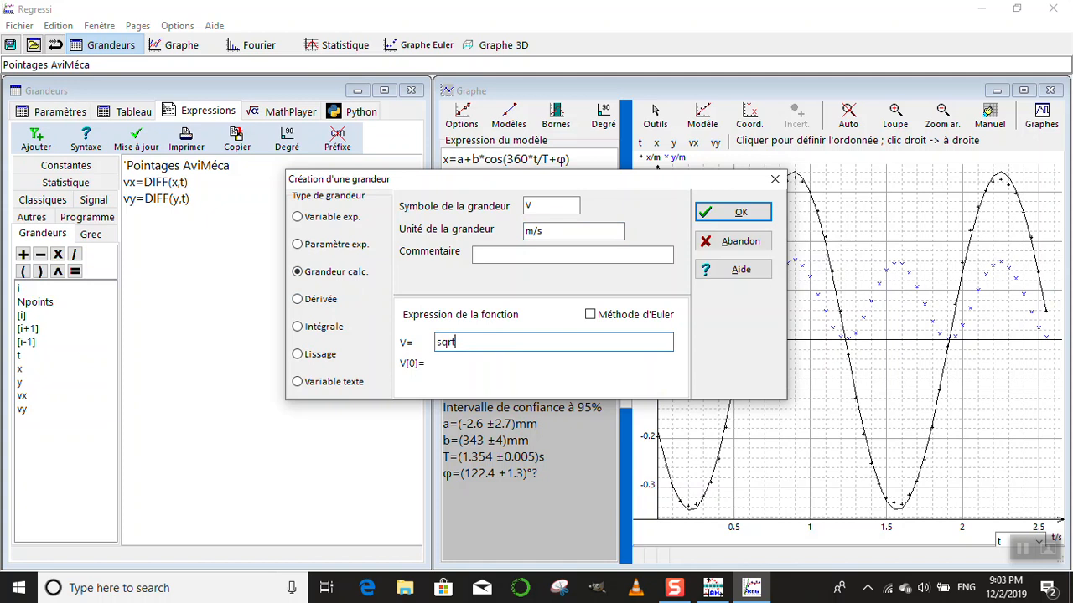
text((vx^2+vy^2))
click(709, 212)
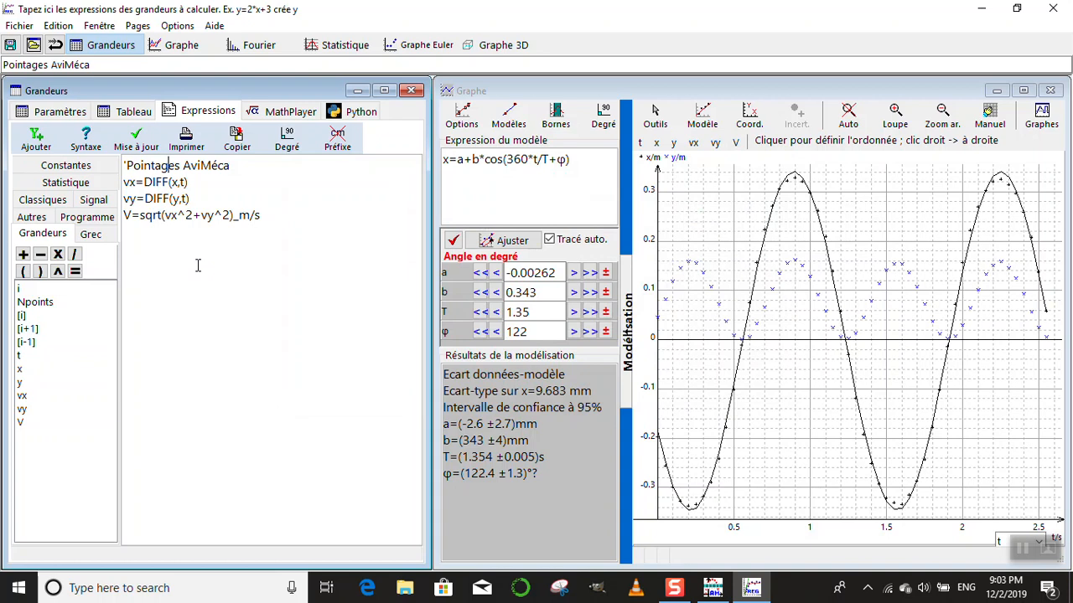
Step: Create the calculated quantity Ec in J with the expression 0.5*0.024*V^2
click(35, 141)
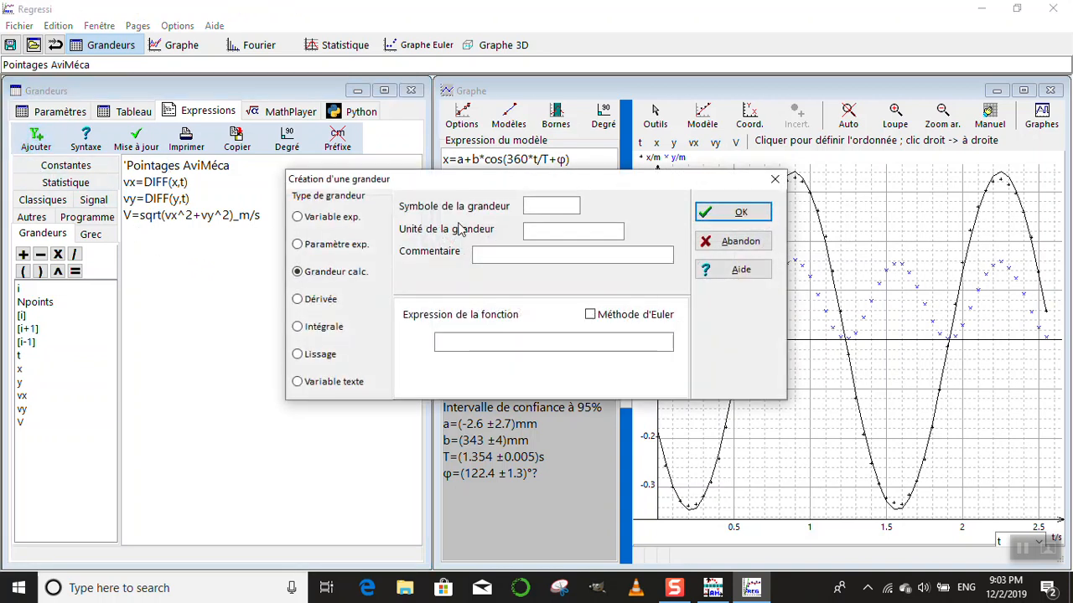
text(Ec)
click(546, 229)
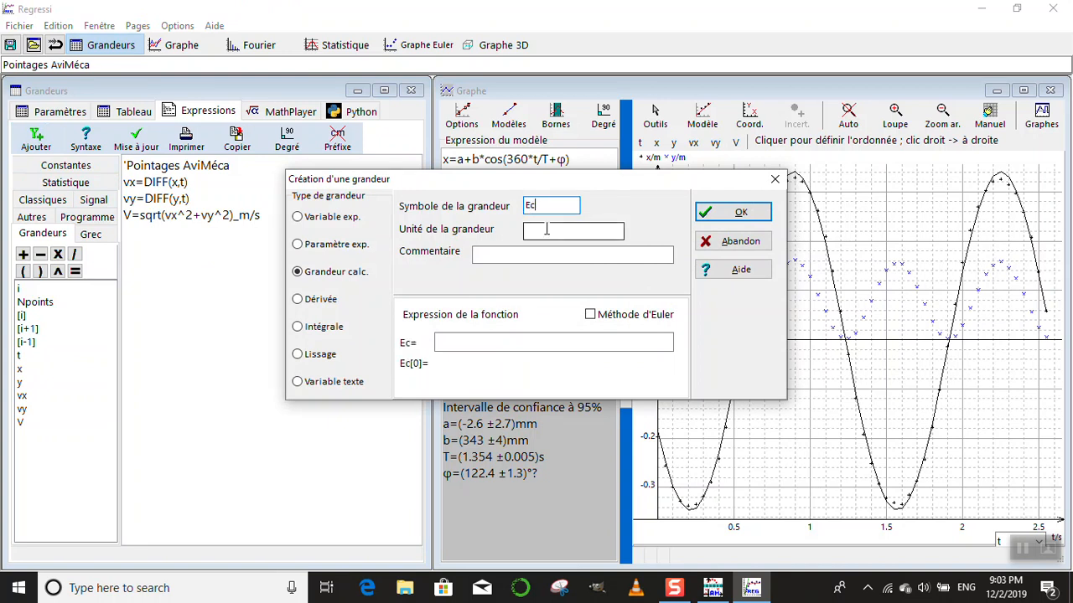
text(J)
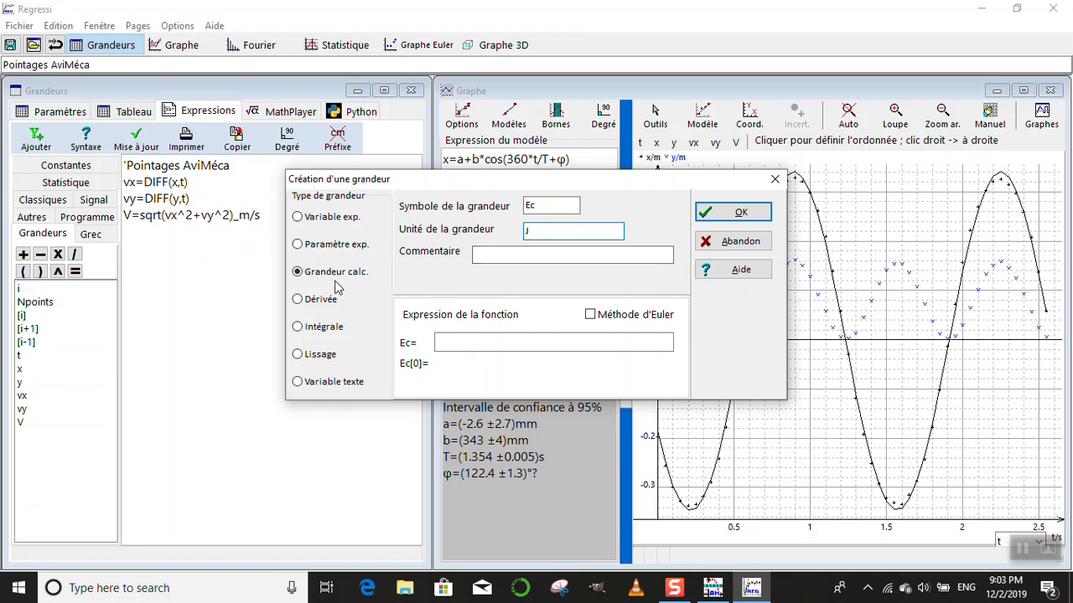
click(442, 342)
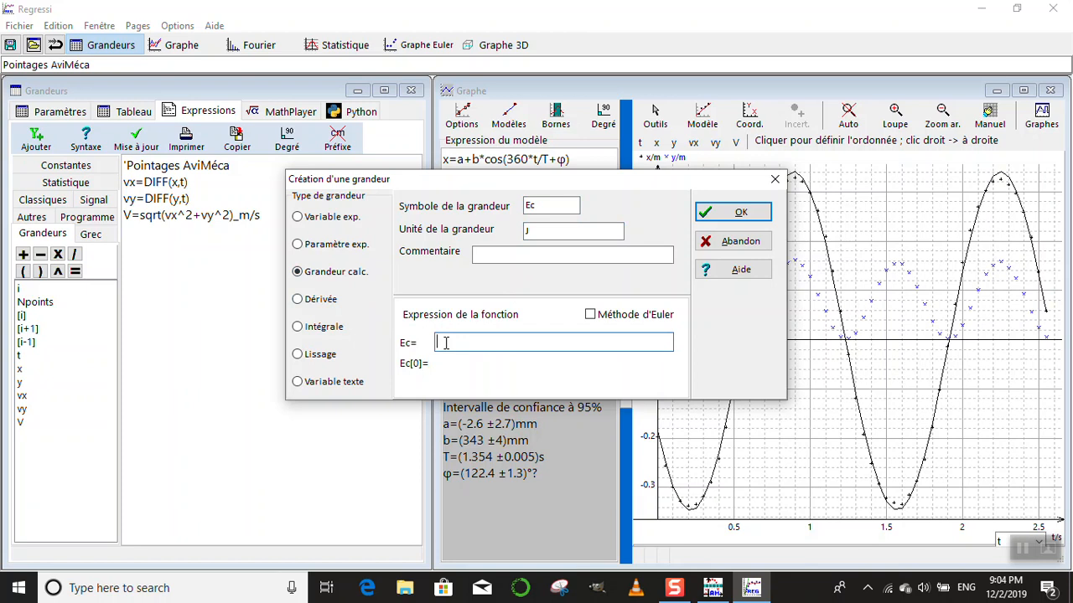
text(0.5*0.024*V^2)
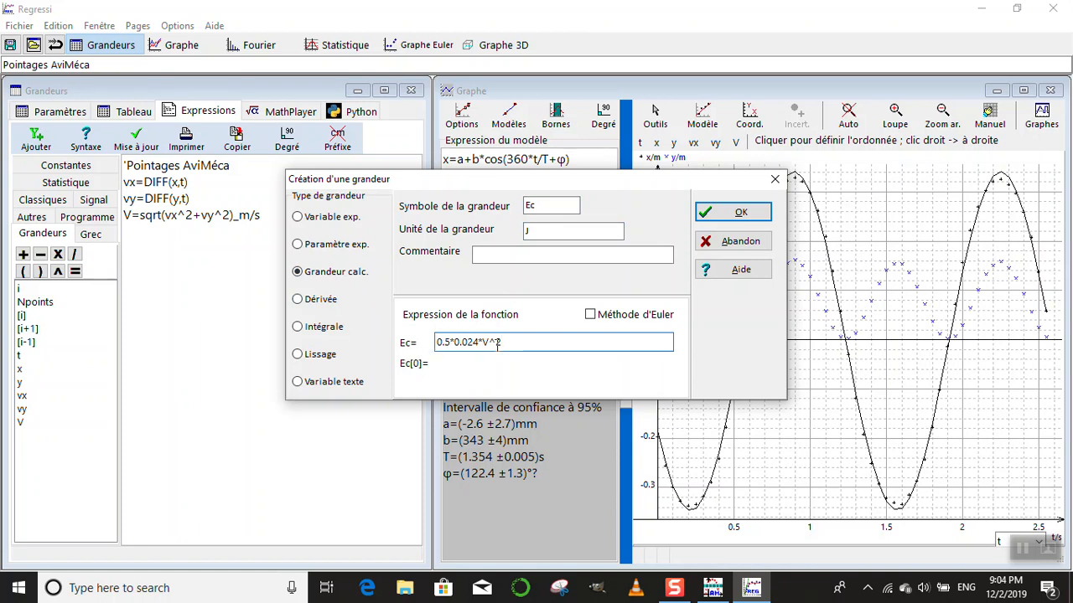
click(725, 218)
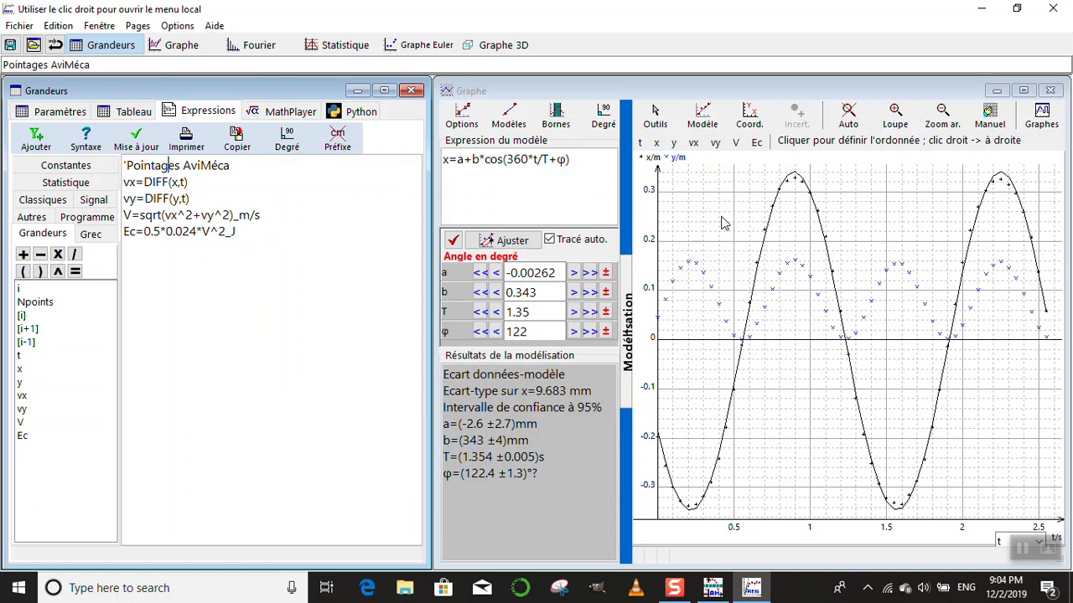
Step: Create the calculated quantity Ep in J with the expression 0.024*9.81*y
click(37, 138)
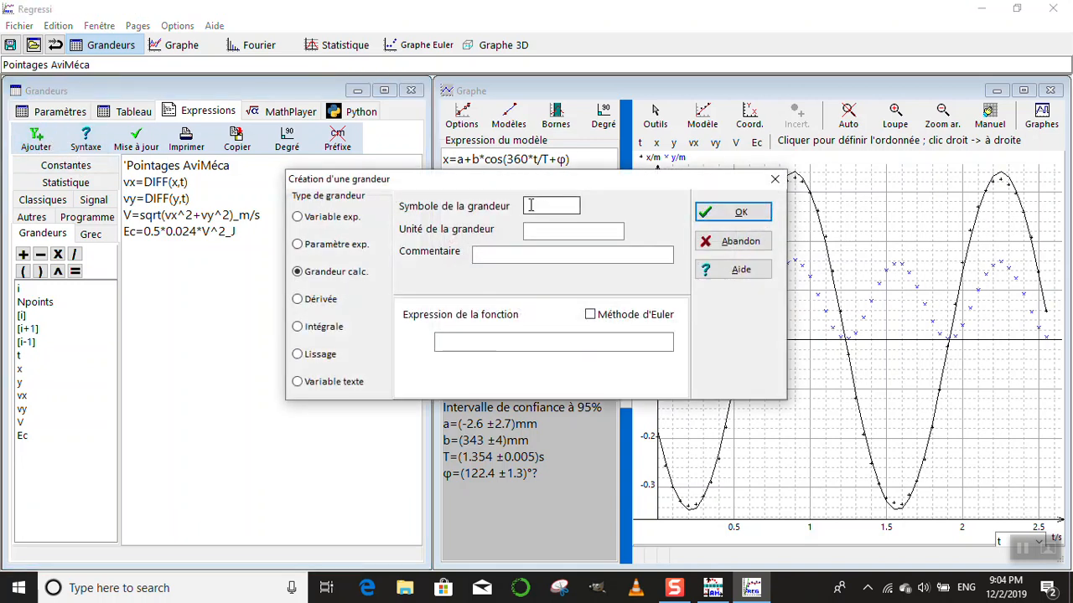
text(E)
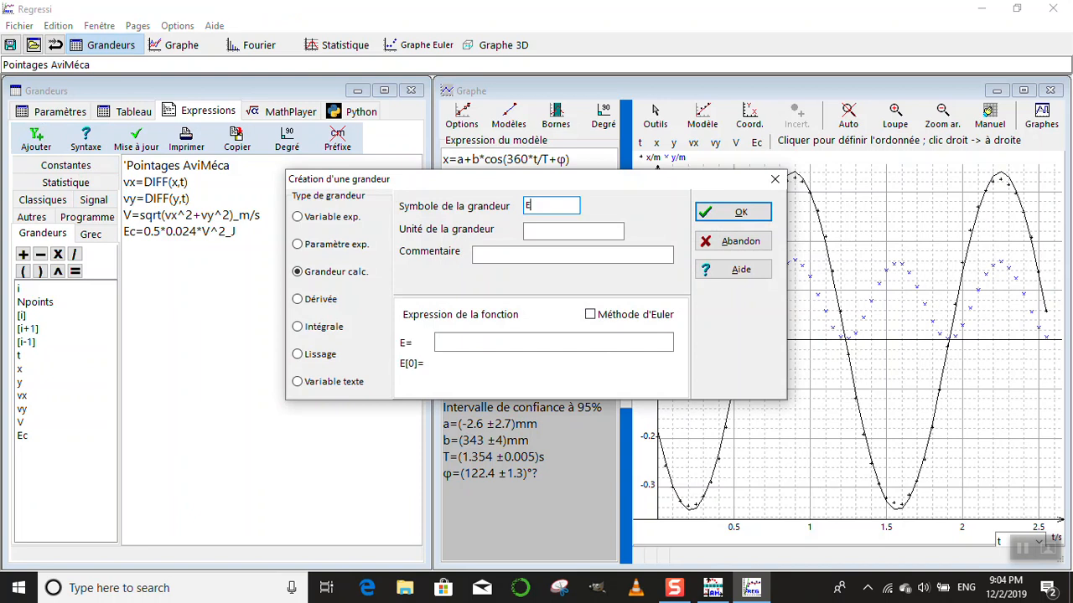
text(p)
click(538, 232)
text(J)
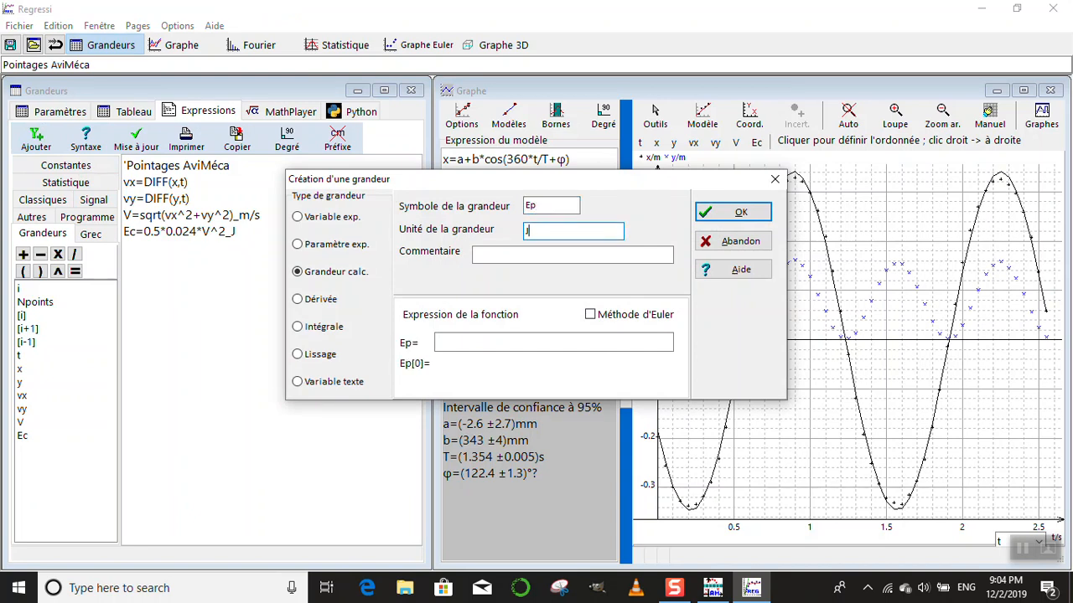
click(443, 343)
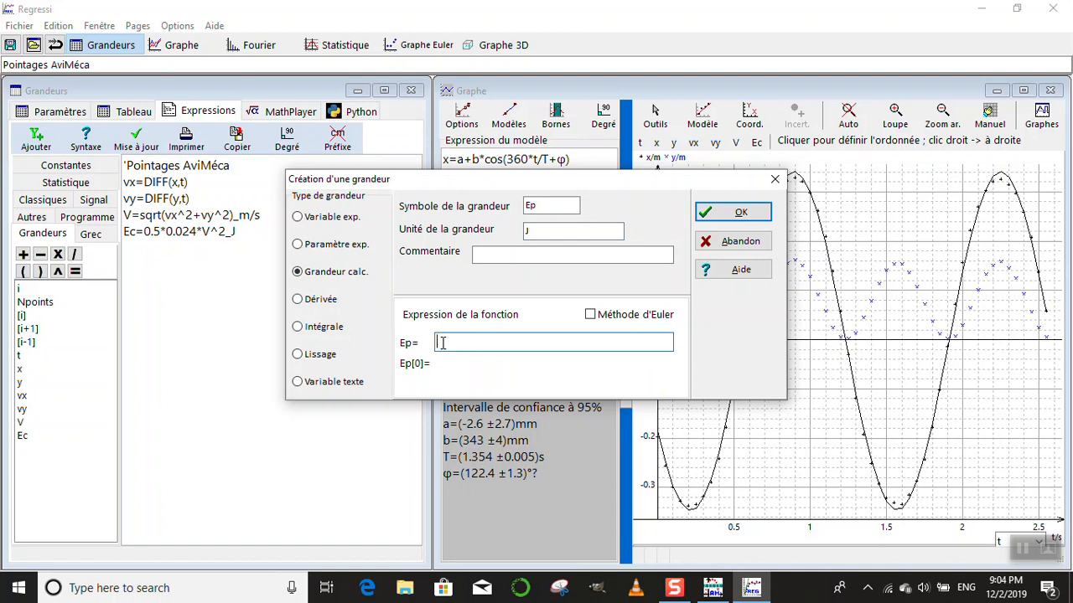
text(0.024*9.81*y)
click(731, 215)
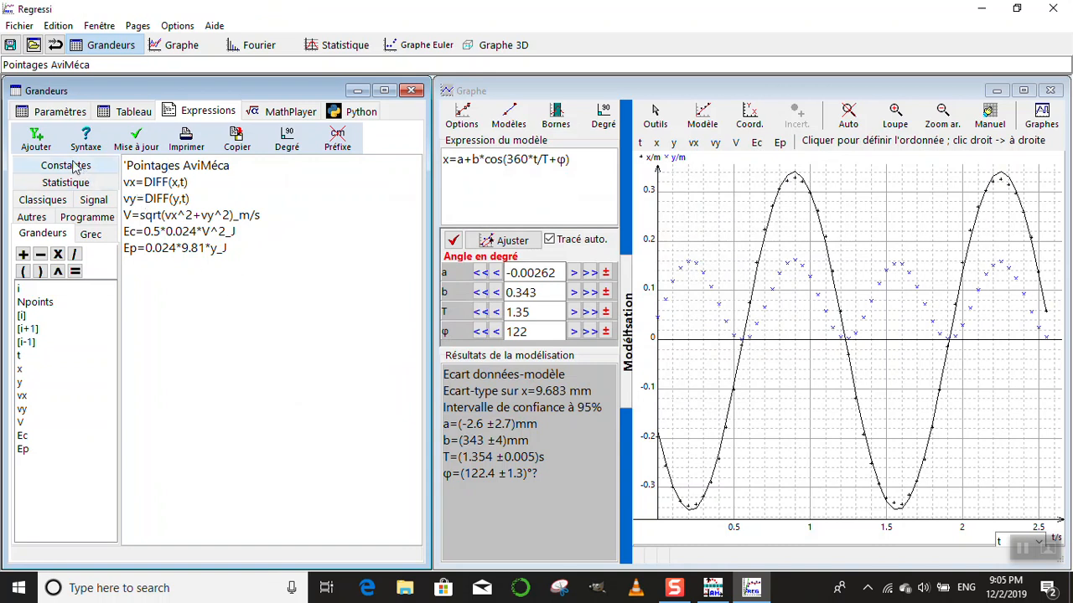
Step: Create the calculated quantity Em in J with the expression Ec+Ep
click(37, 141)
click(539, 206)
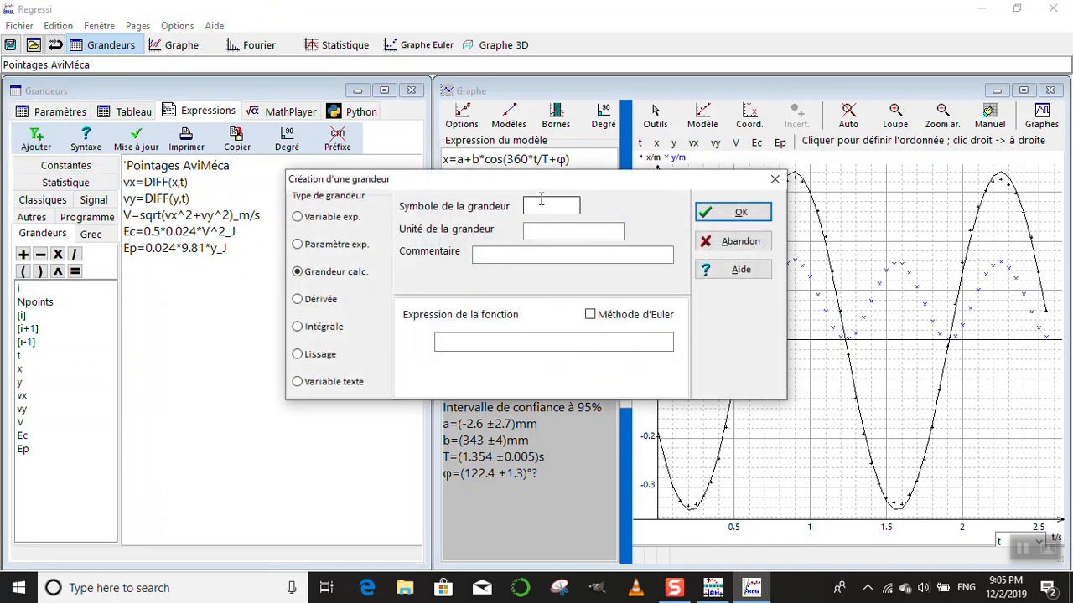
text(Em)
click(551, 230)
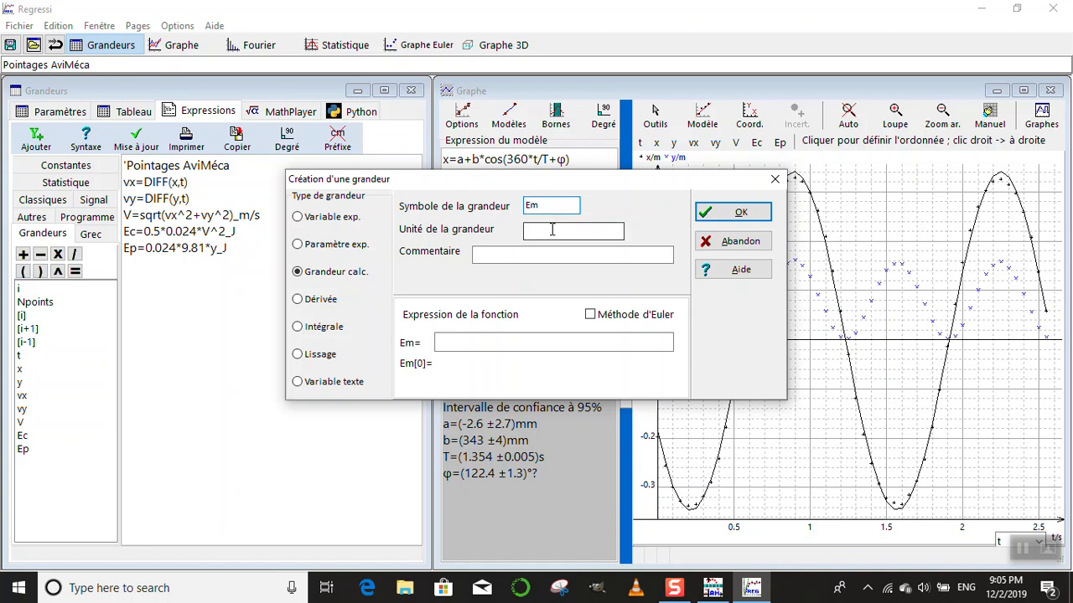
text(J)
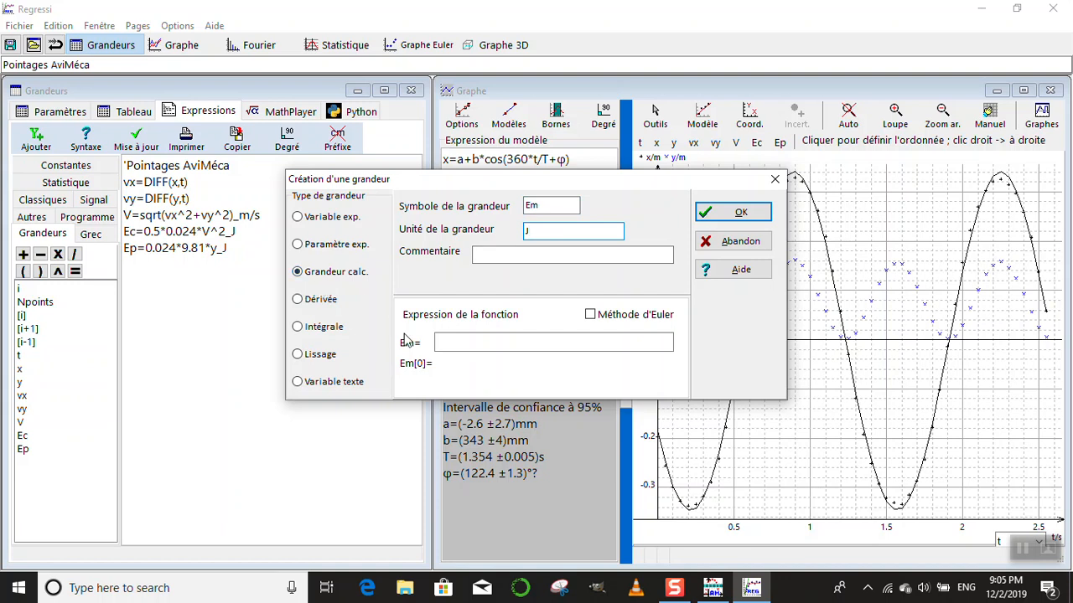
click(440, 345)
text(Ec)
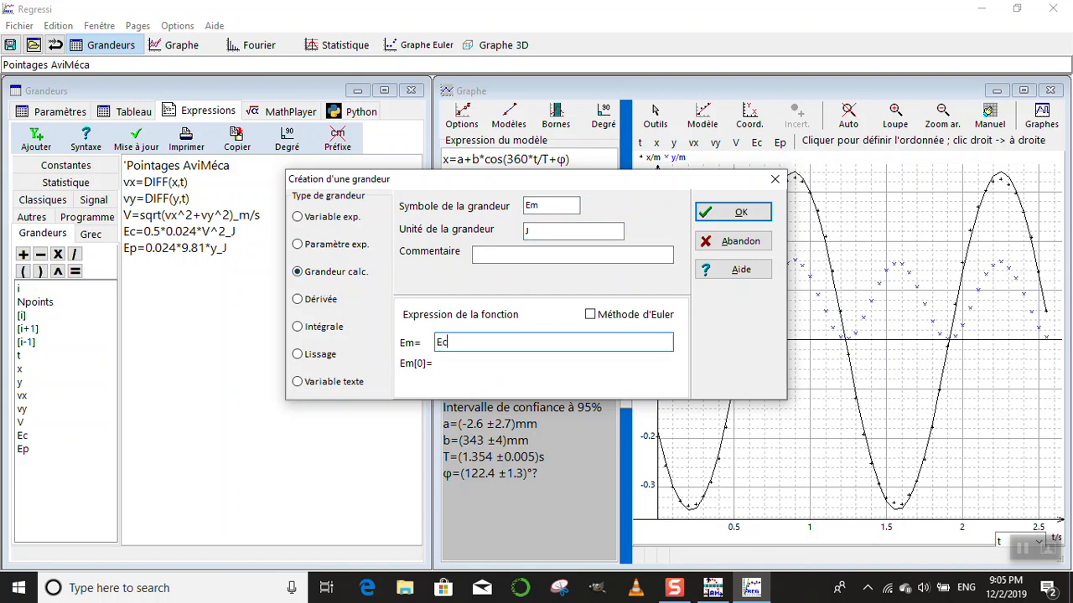
text(+Ep)
click(727, 214)
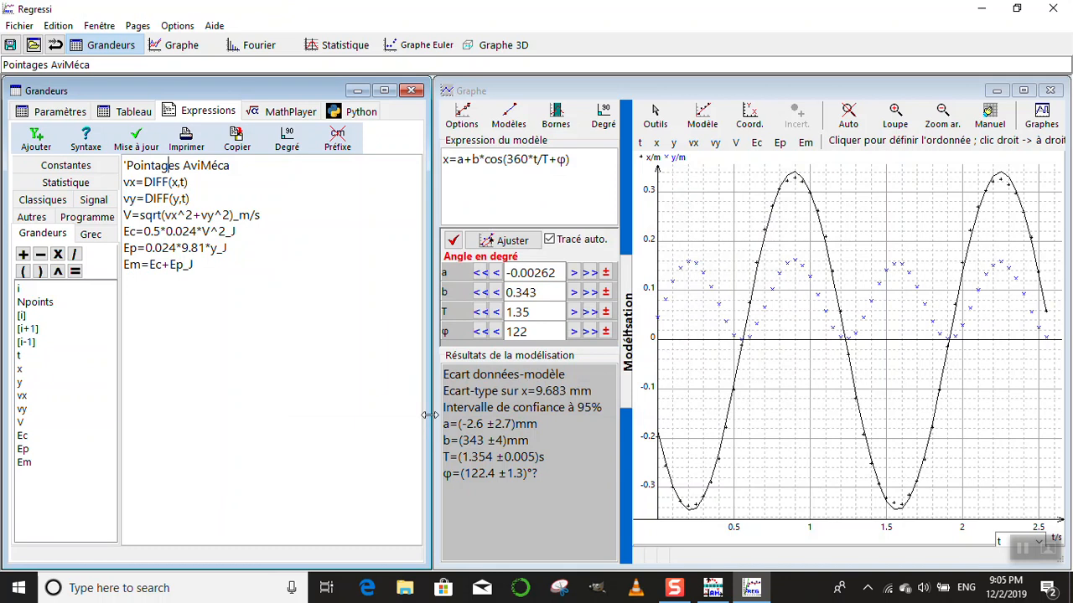
Step: Narrow the Grandeurs window, widen the Graphe window into the freed space and collapse its modelling pane
drag(429, 415, 317, 395)
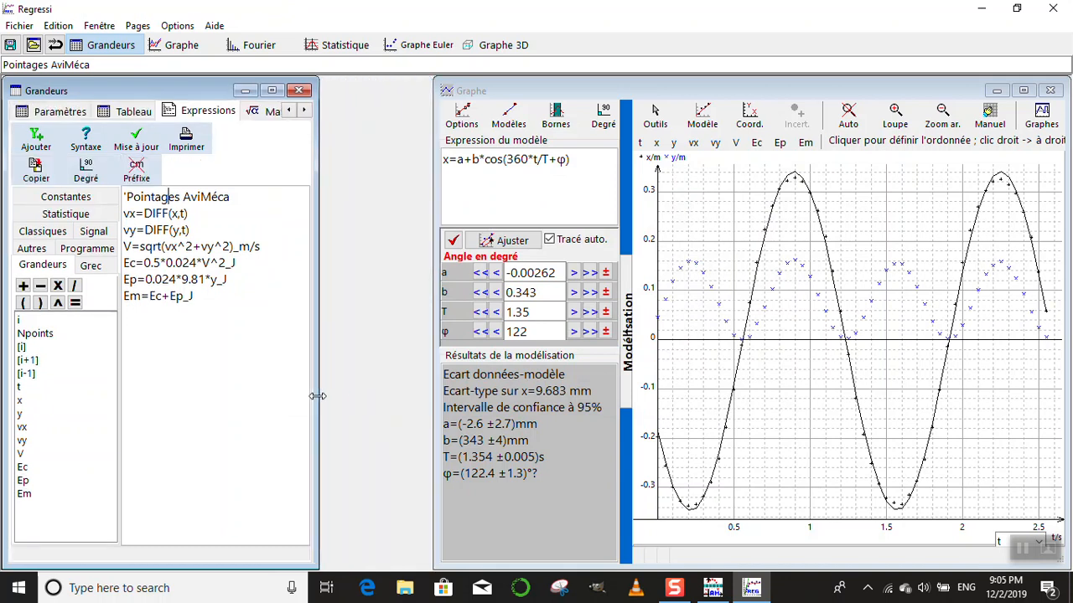
click(634, 358)
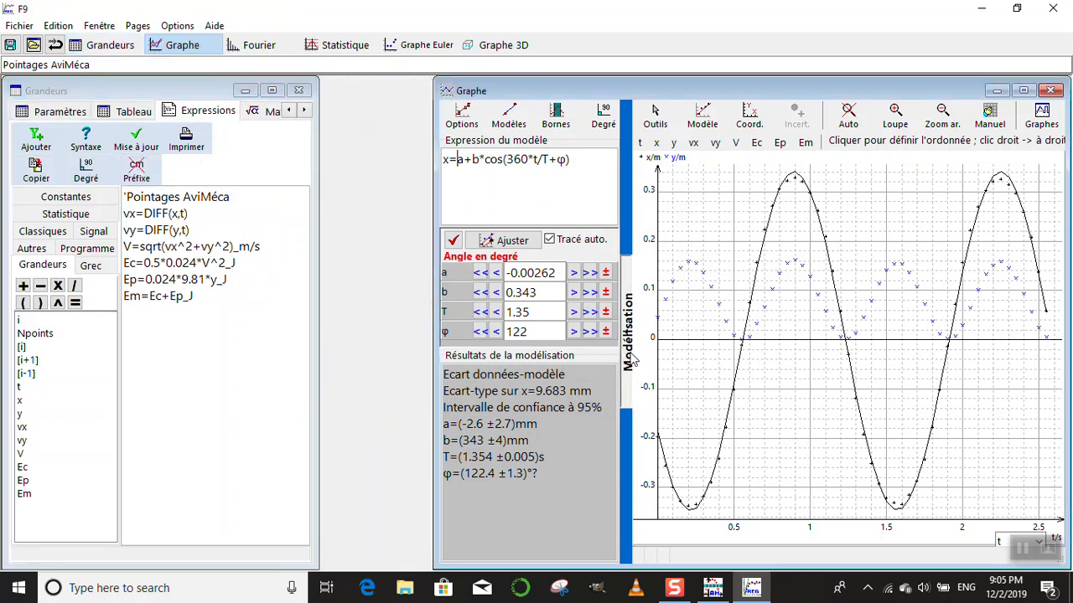
drag(436, 345, 323, 345)
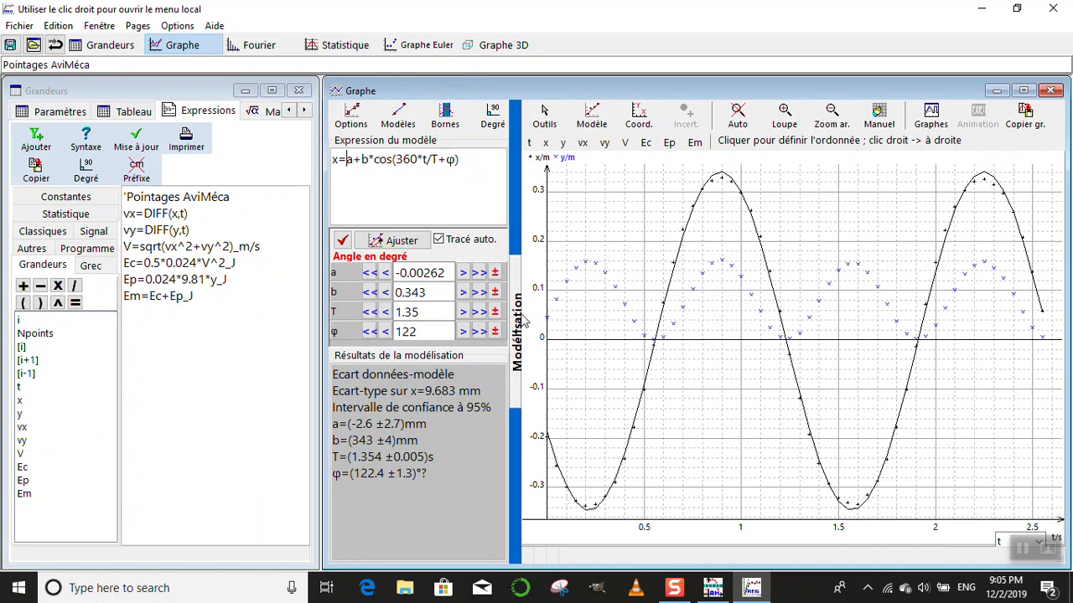
click(518, 327)
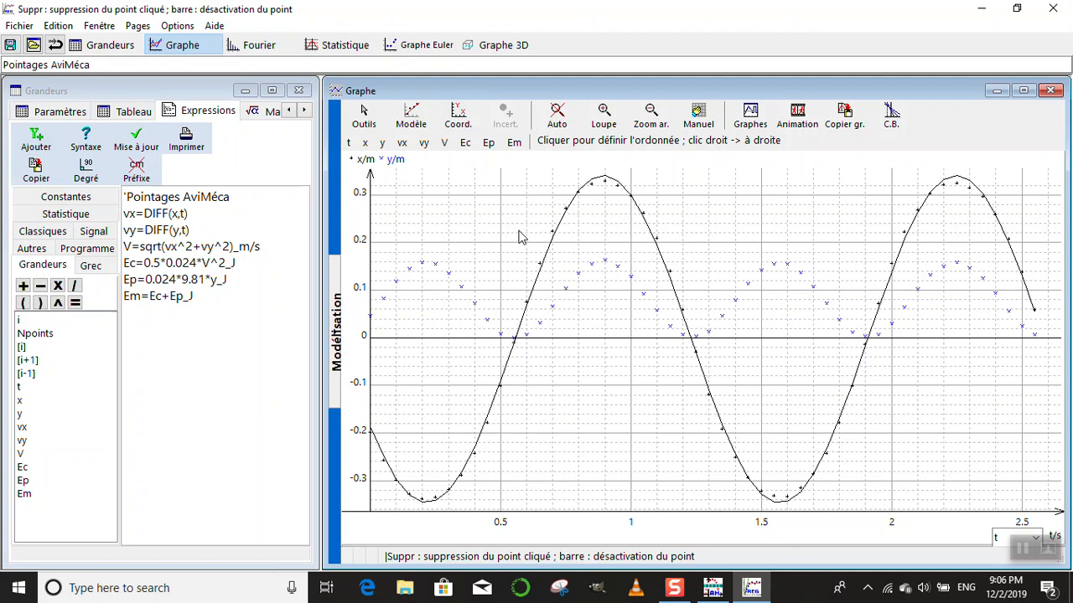
Step: Replace the x curve with Ec against t, using a green (Vert) line and Disque points of size 4
click(457, 123)
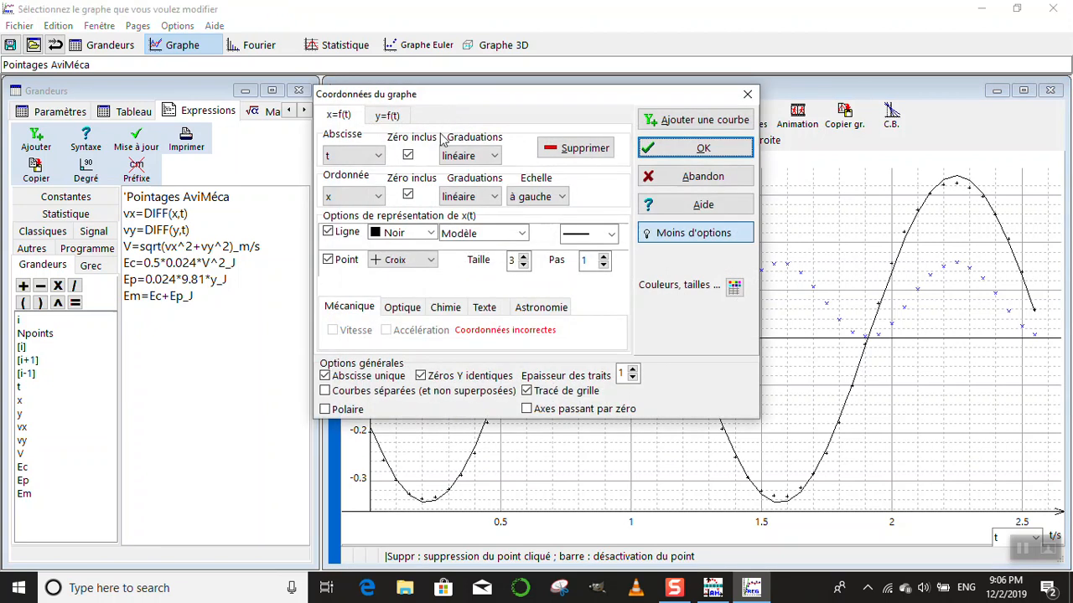
click(378, 198)
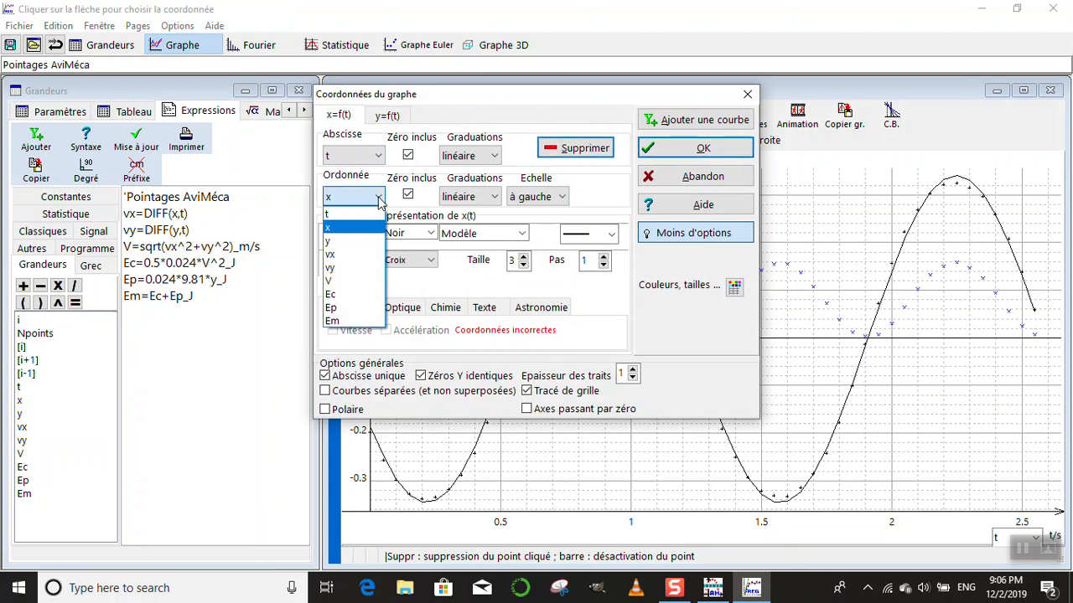
click(364, 295)
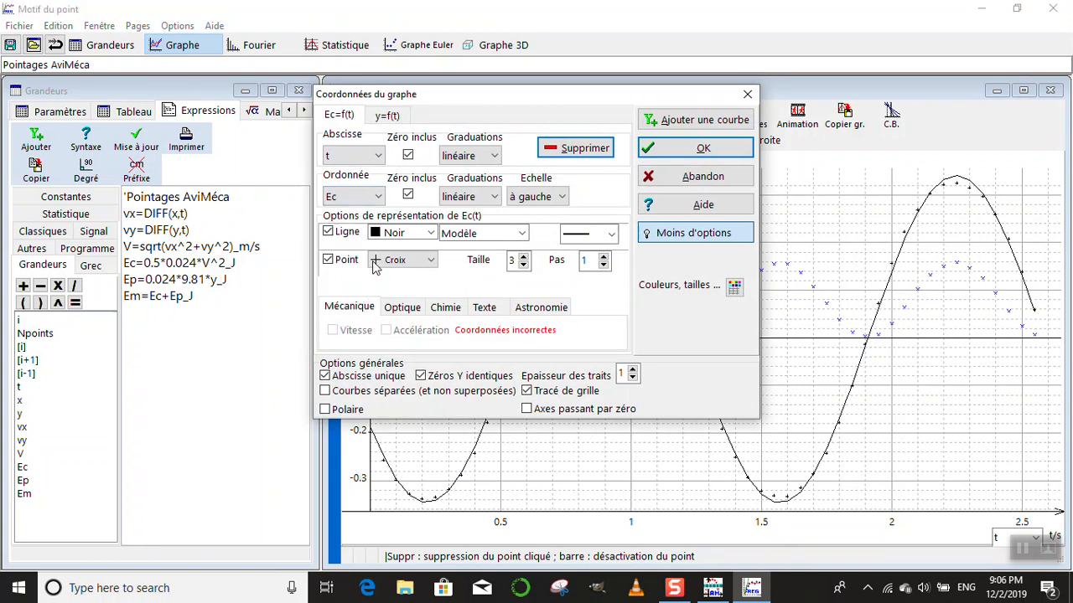
click(429, 235)
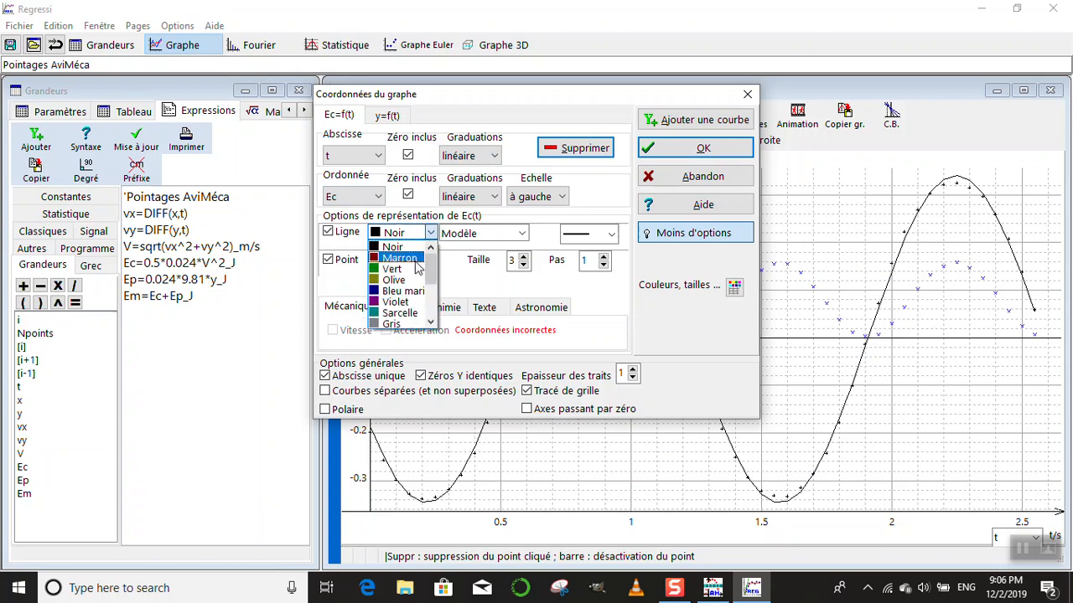
click(414, 270)
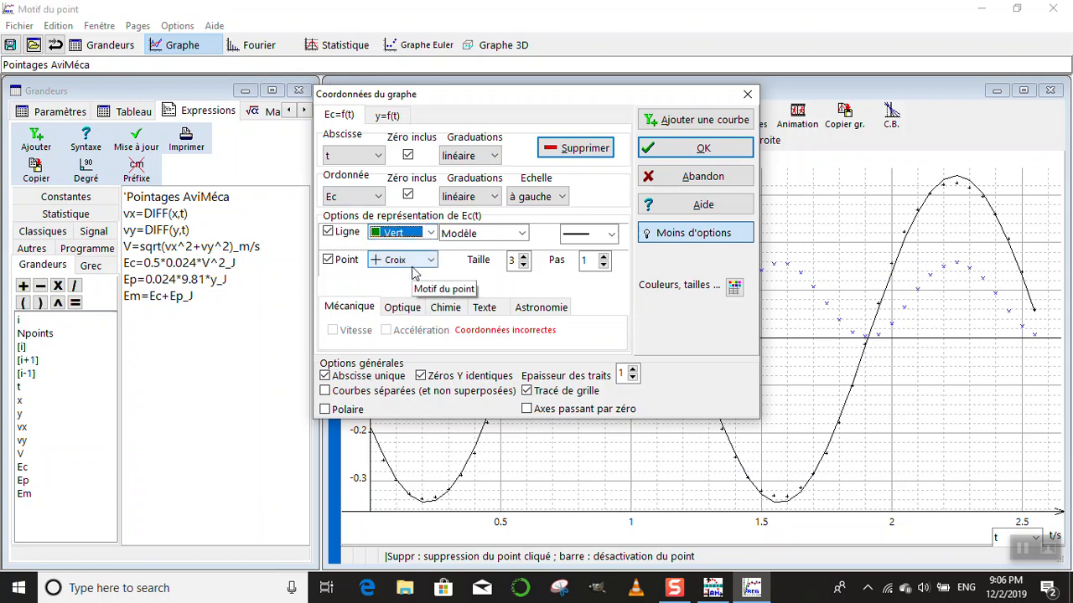
click(429, 262)
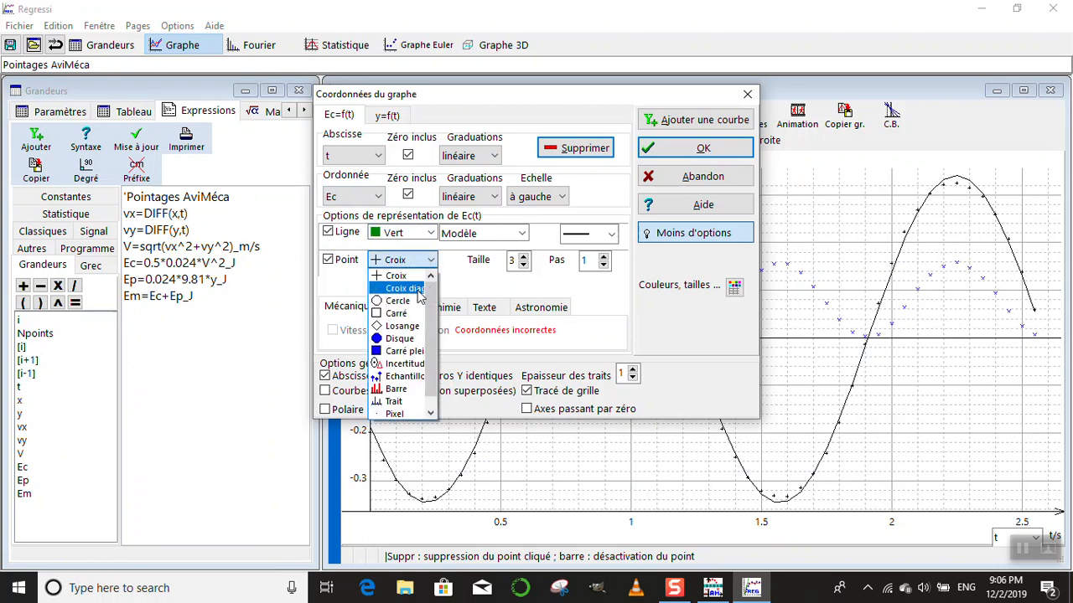
click(405, 339)
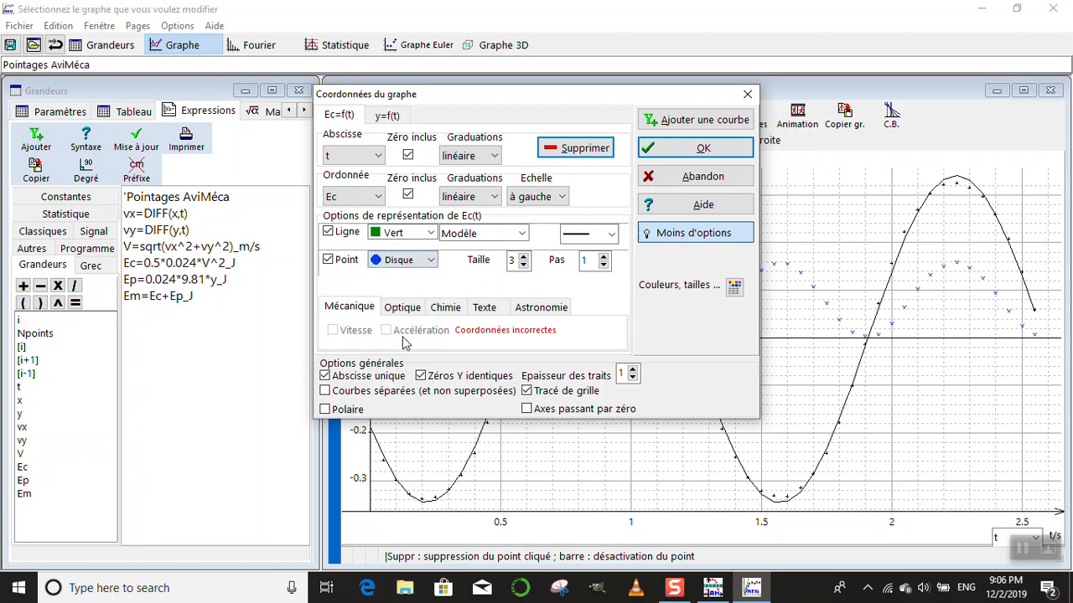
click(523, 257)
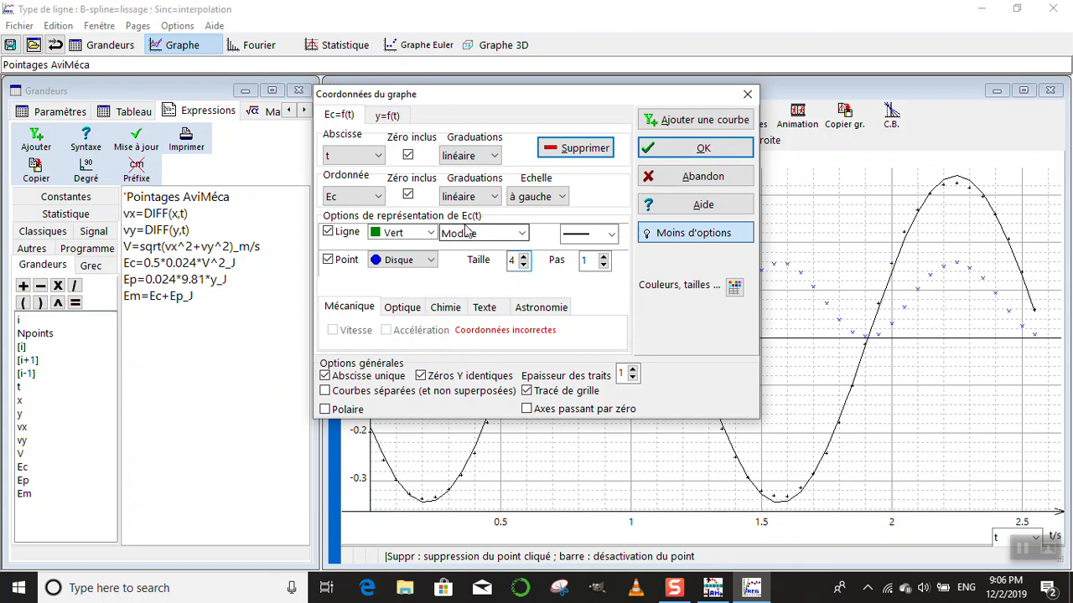
Step: Replace the y curve with Ep against t, using a red (Rouge) line and Disque points
click(388, 118)
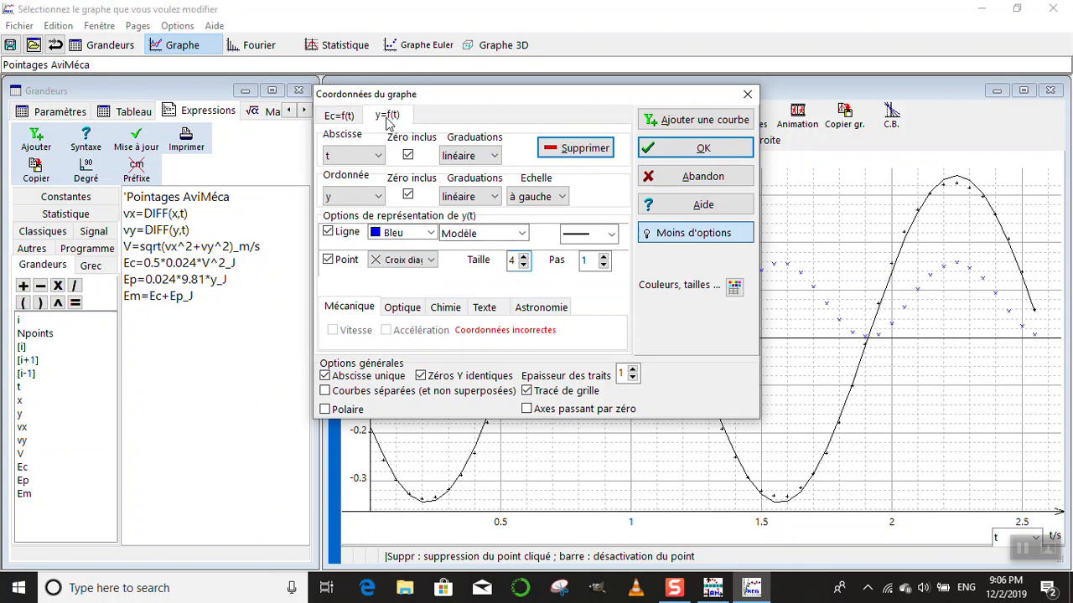
click(378, 197)
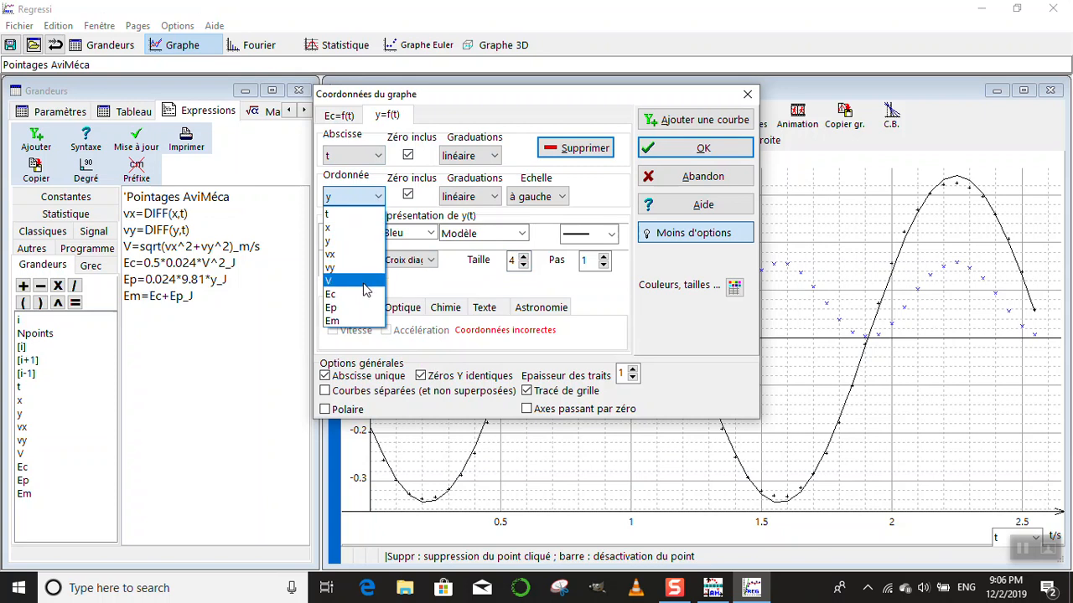
click(362, 307)
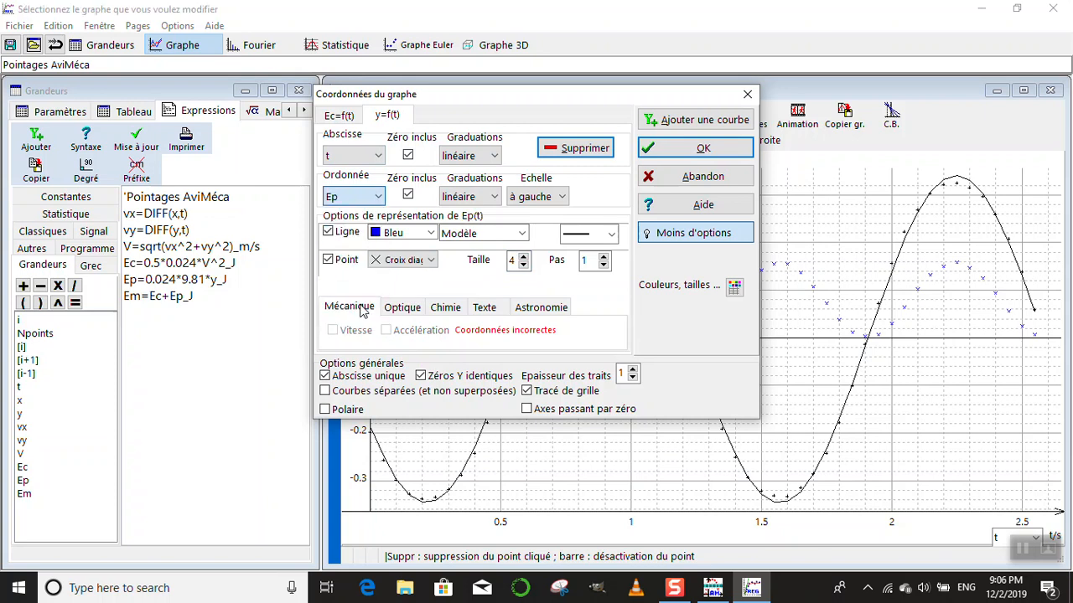
click(430, 234)
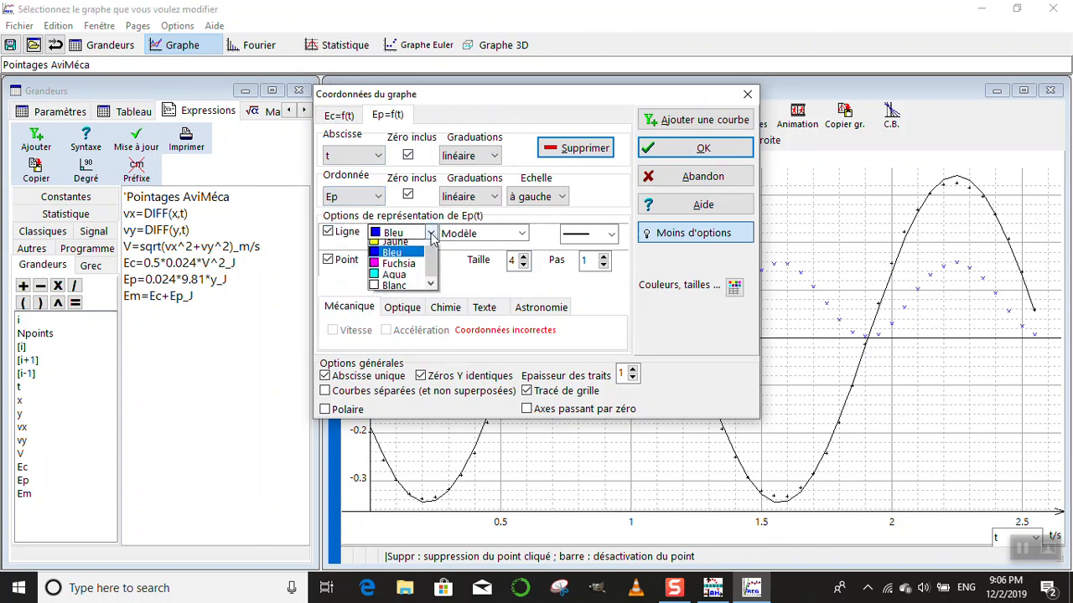
click(416, 265)
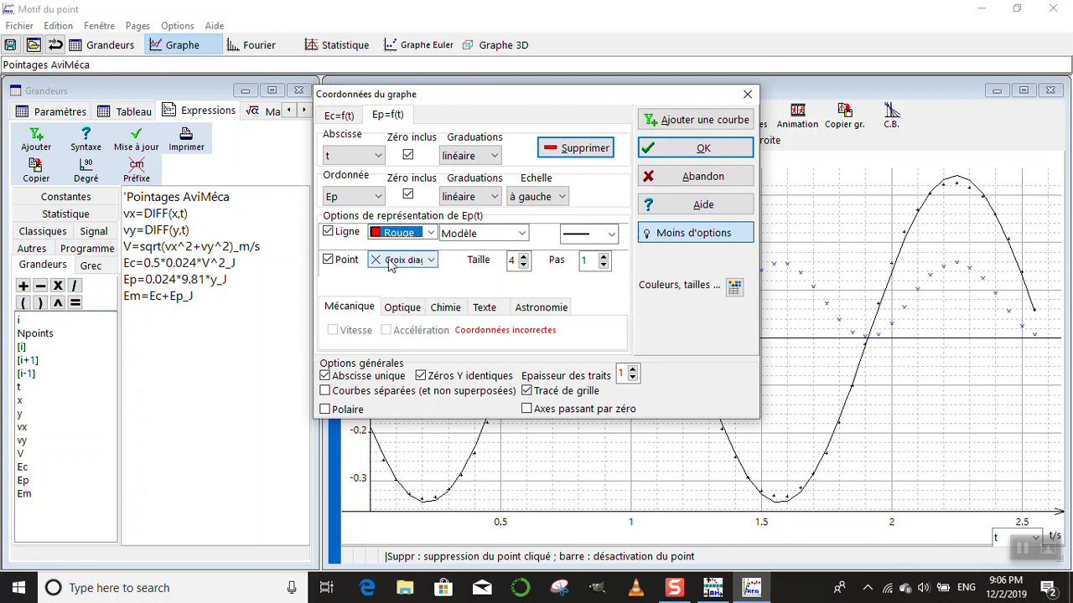
click(432, 261)
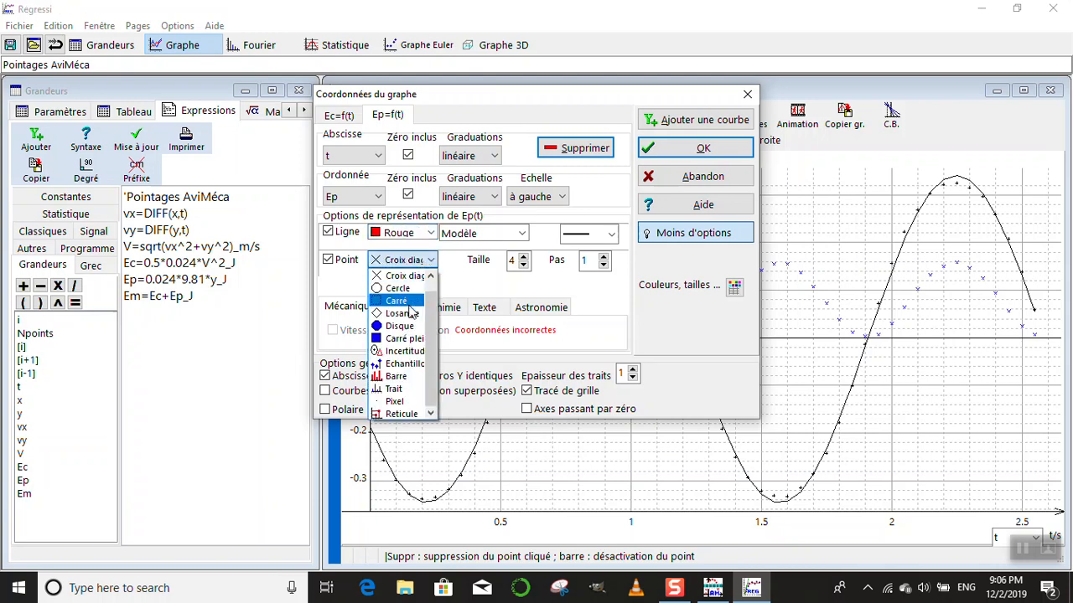
click(403, 326)
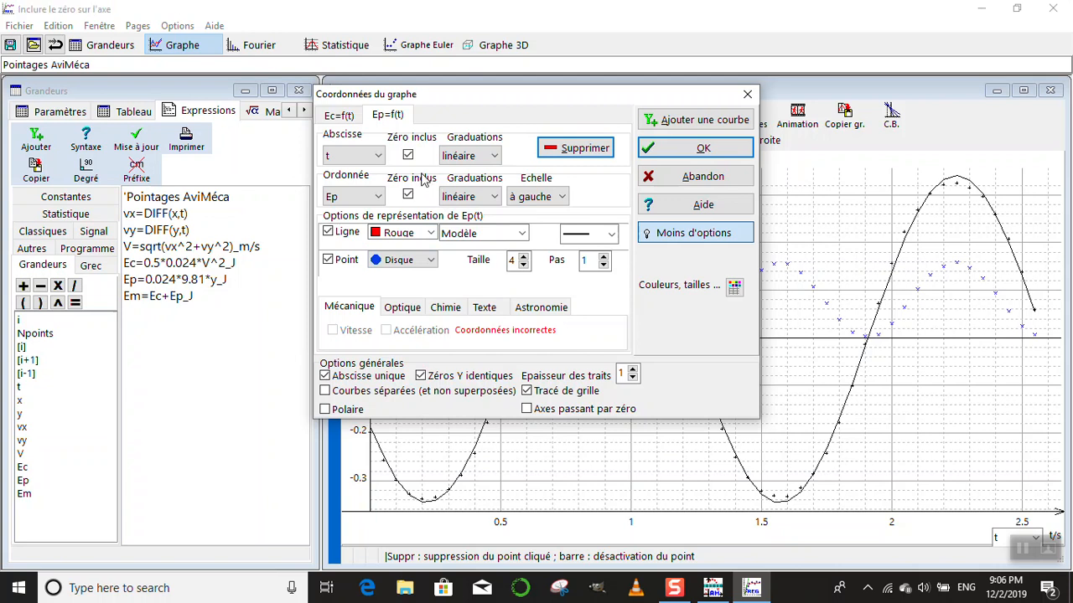
Step: Add a third curve plotting Em against t in blue (Bleu), with Carré plein points of size 5, and apply the graph settings
click(664, 121)
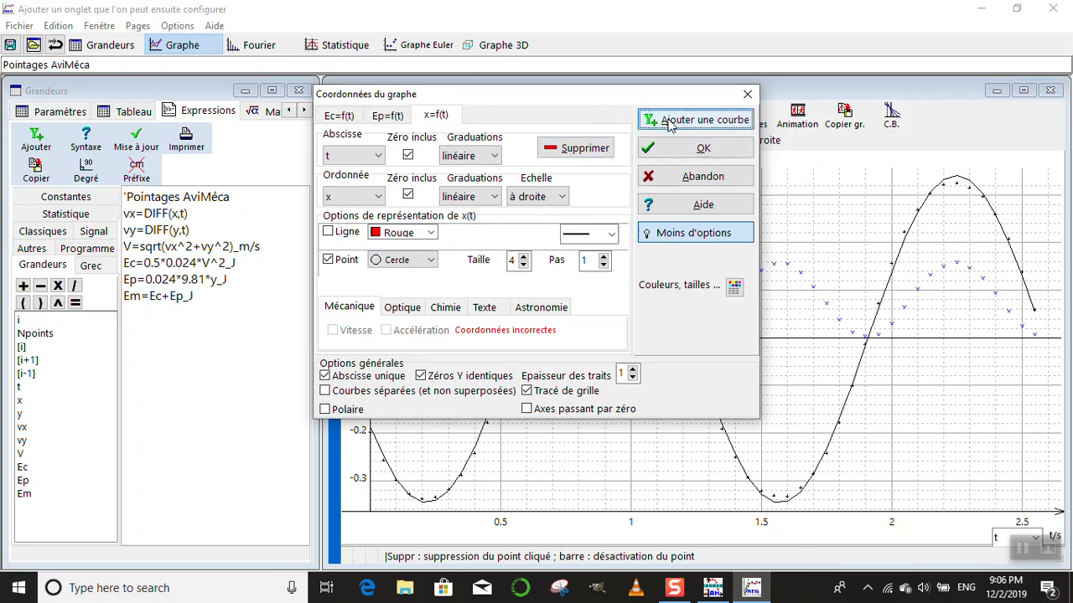
click(377, 196)
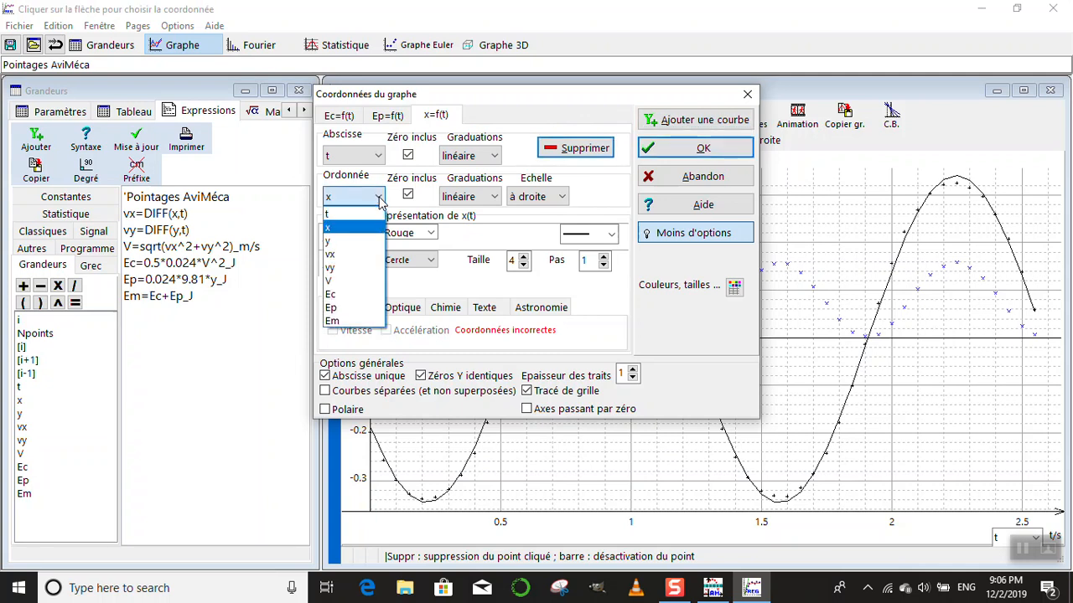
click(357, 321)
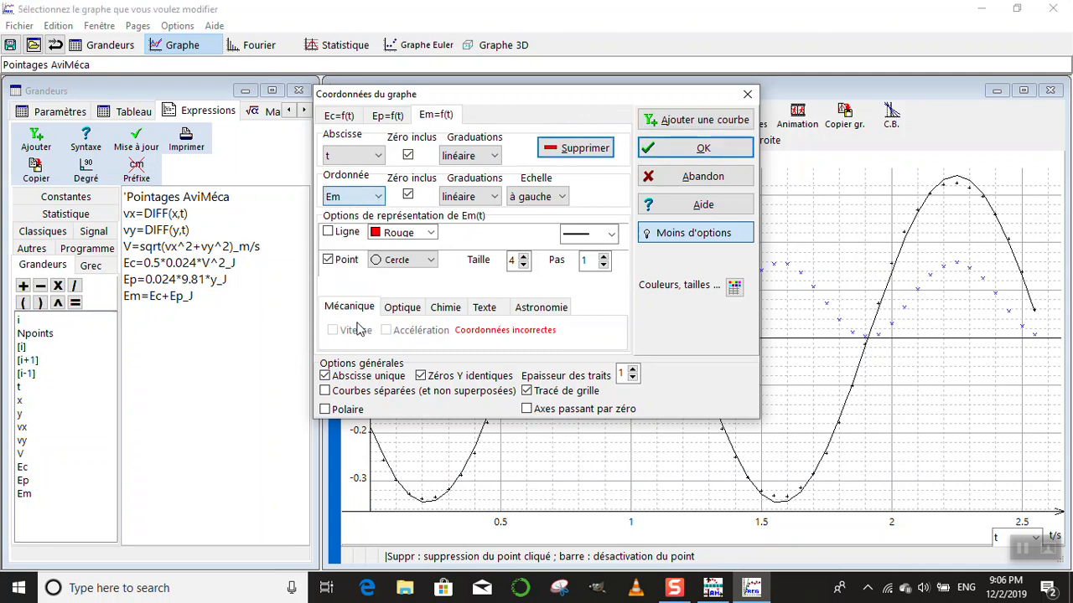
click(431, 234)
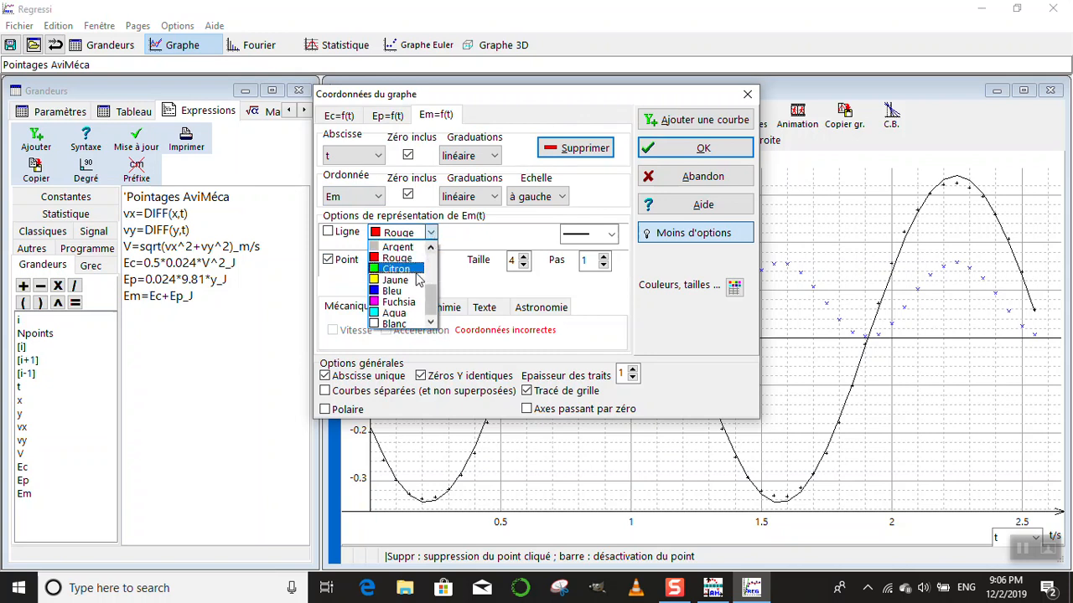
click(401, 292)
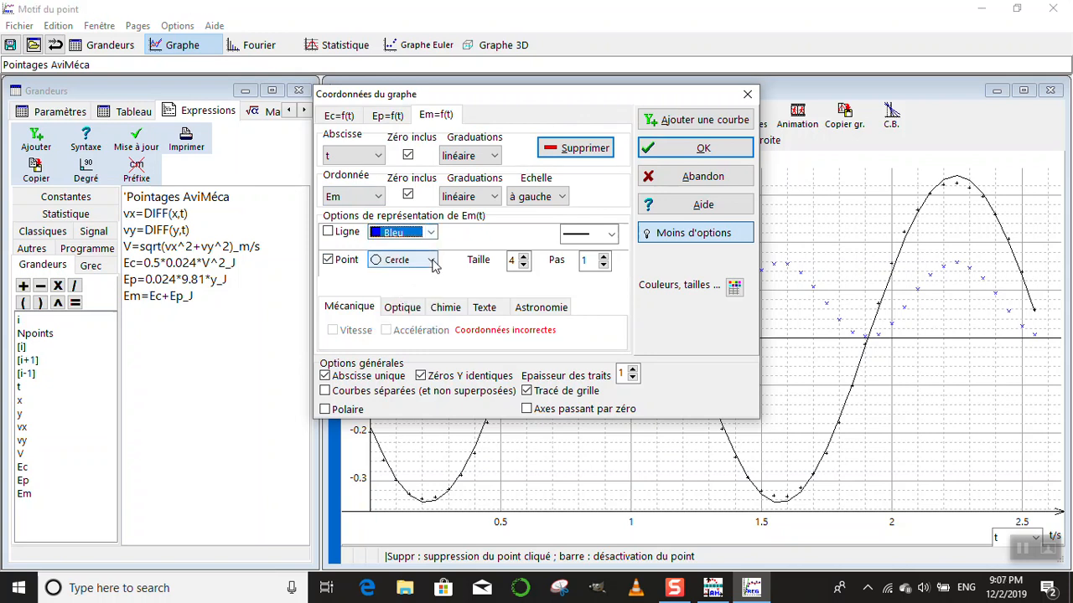
click(431, 261)
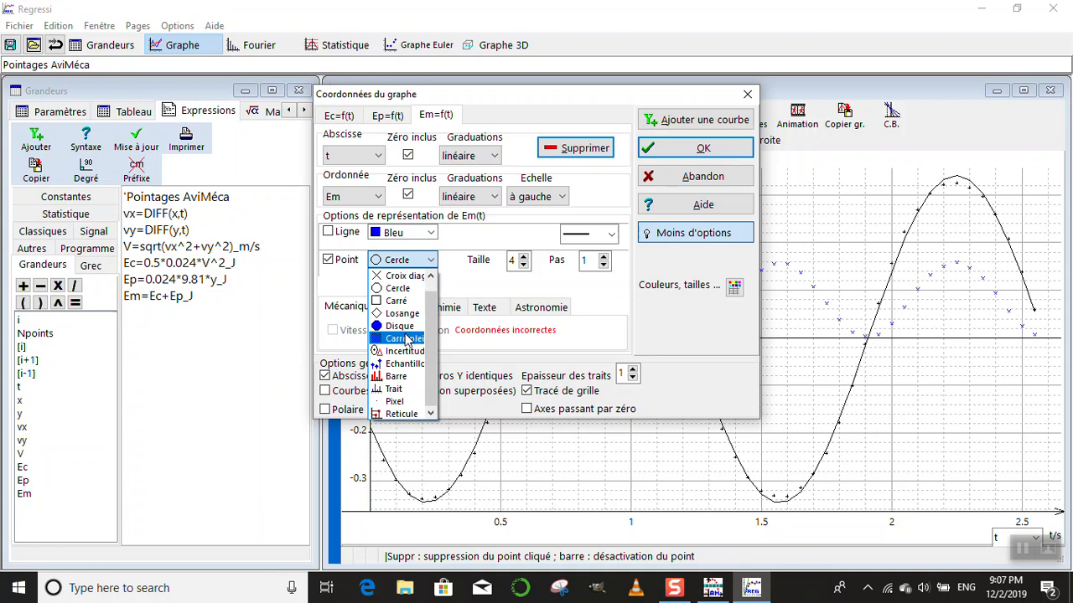
click(405, 338)
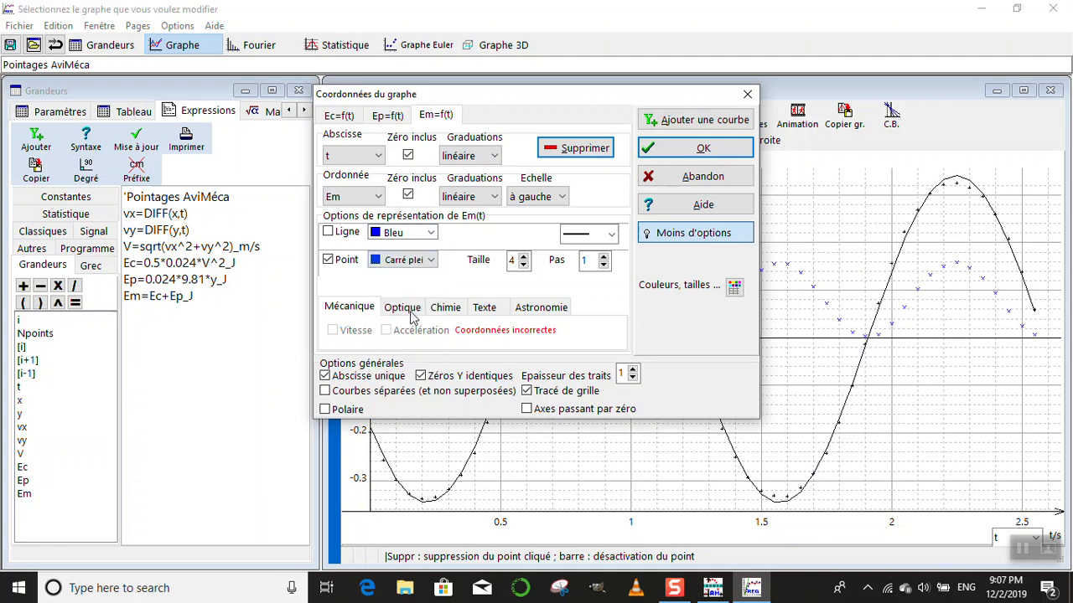
click(522, 257)
click(671, 153)
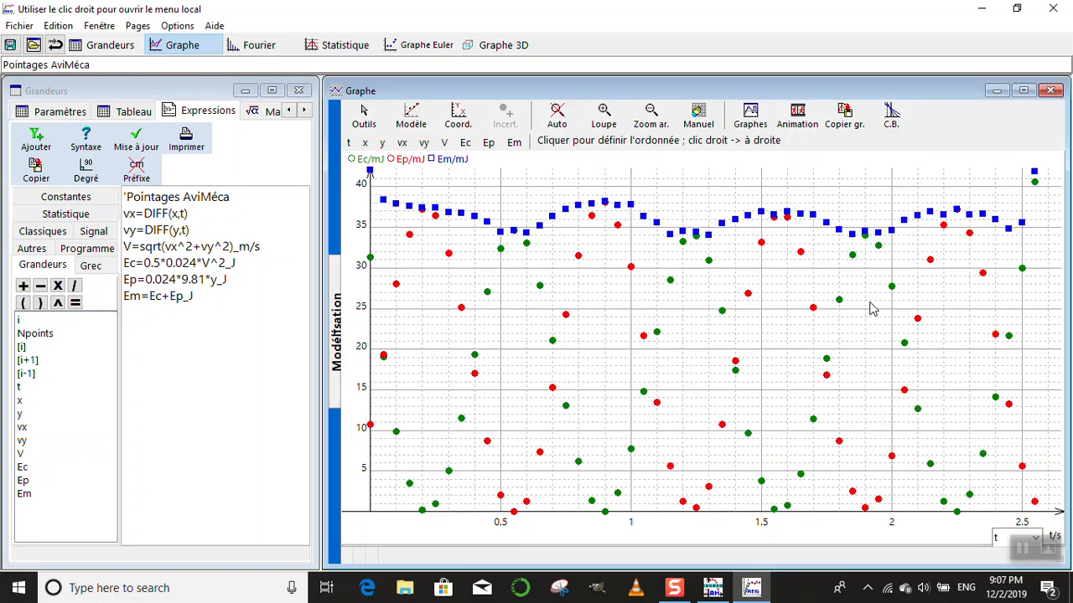
Step: Change the line type of the Ec and Ep curves to Segments and apply it to the graph
click(456, 121)
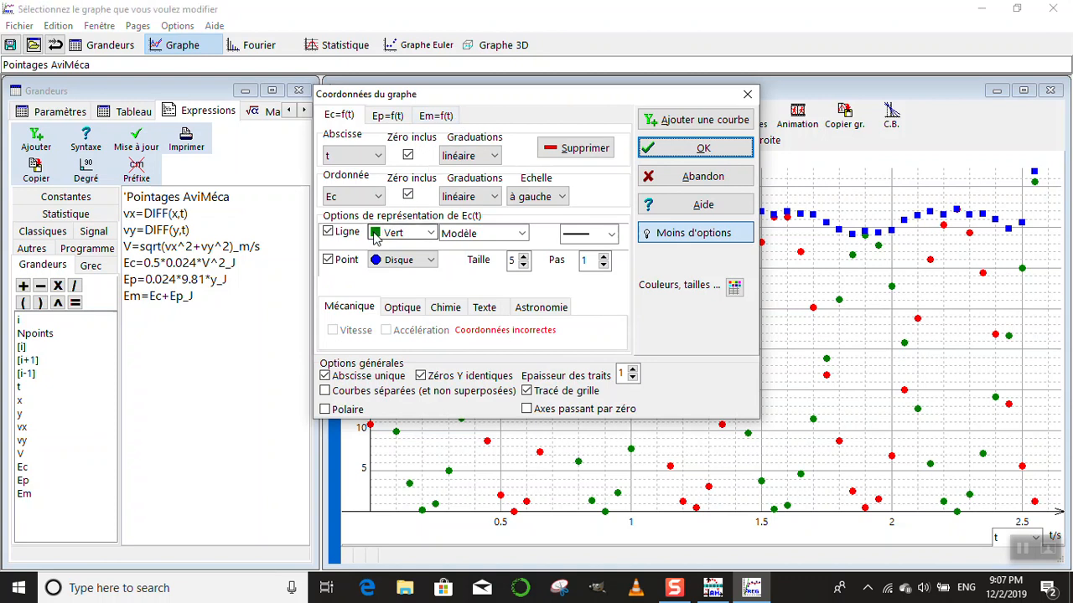
click(521, 233)
click(506, 250)
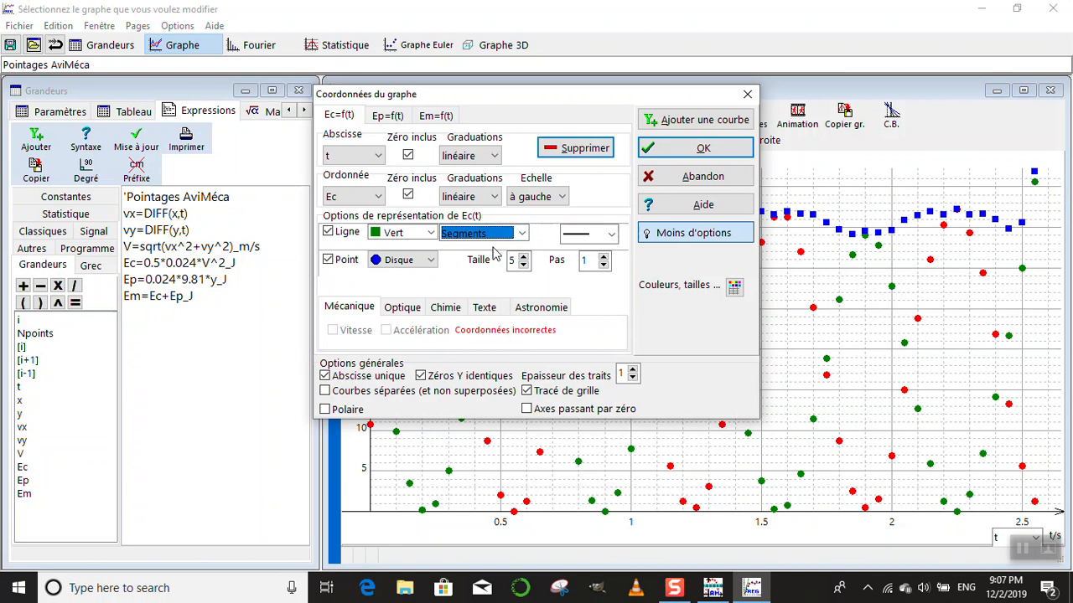
click(397, 117)
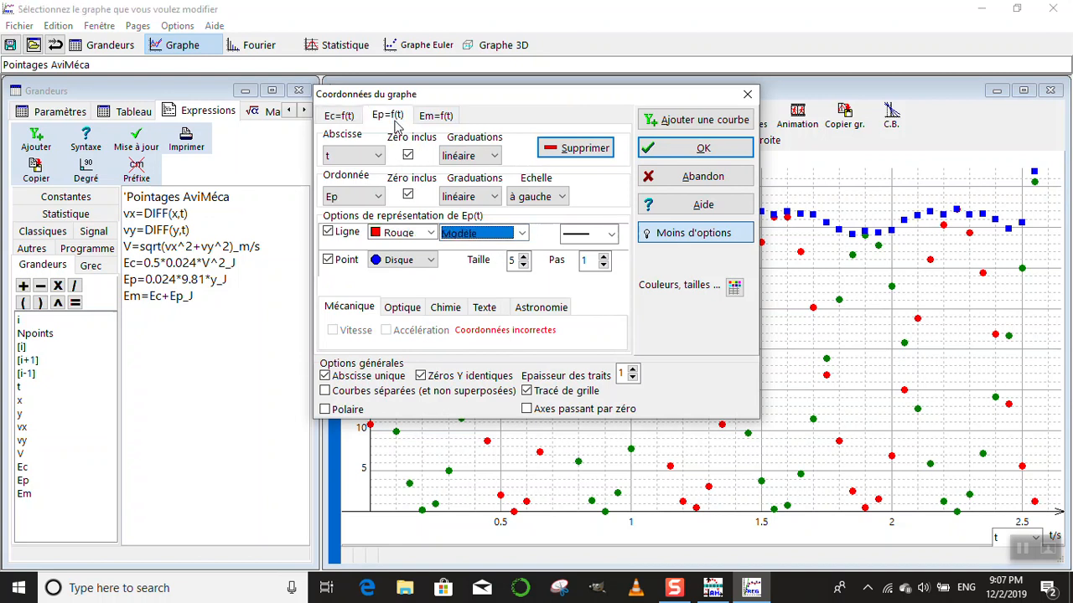
click(520, 232)
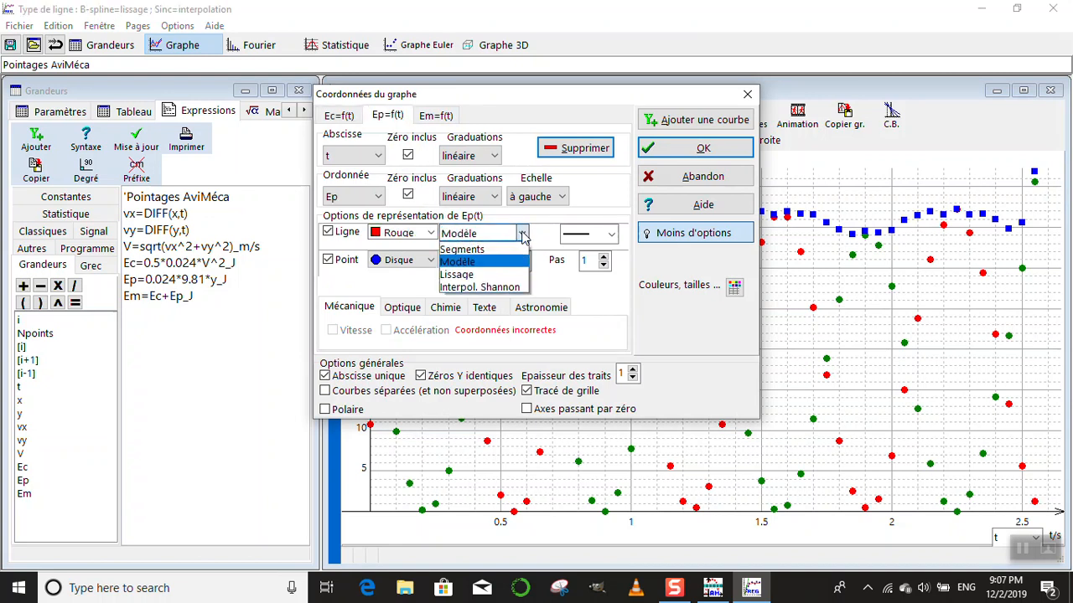
click(499, 244)
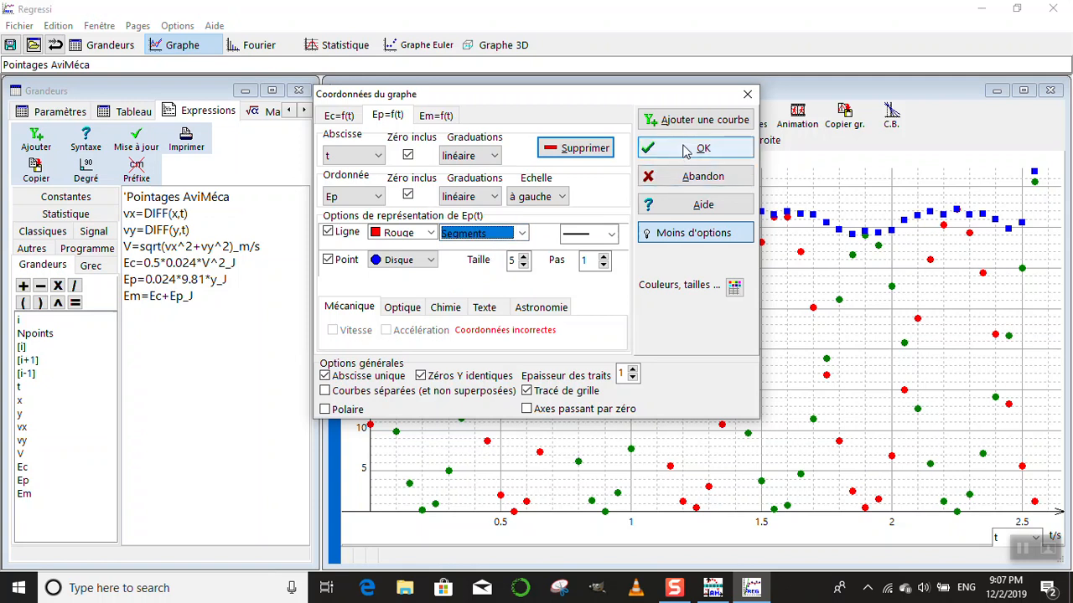
click(650, 148)
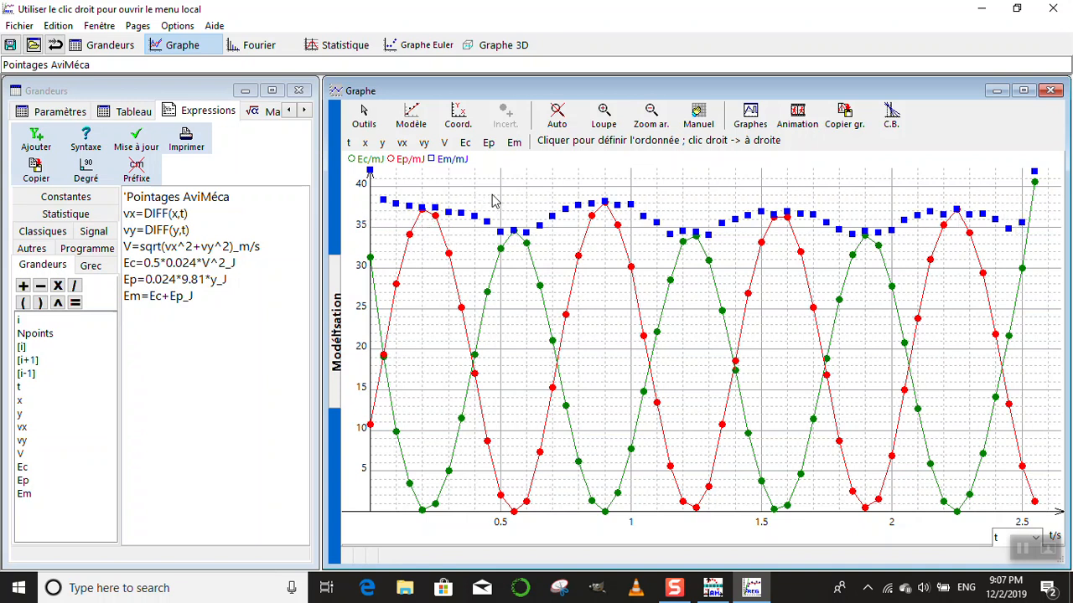
Step: Activate the free crosshair (Réticule libre) on the energy graph to read values along the Em curve
click(365, 120)
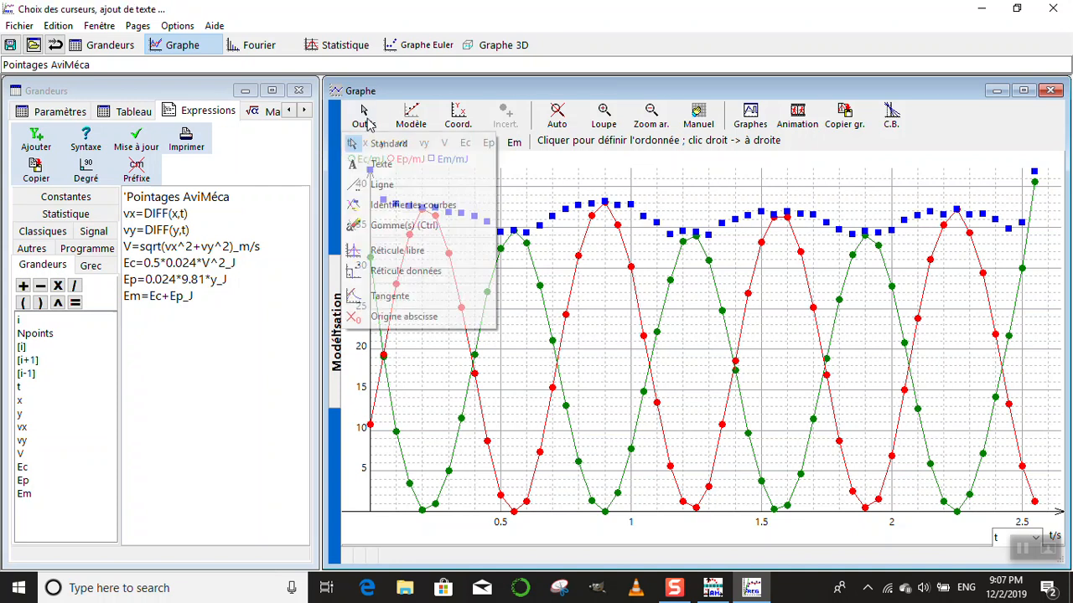
click(399, 251)
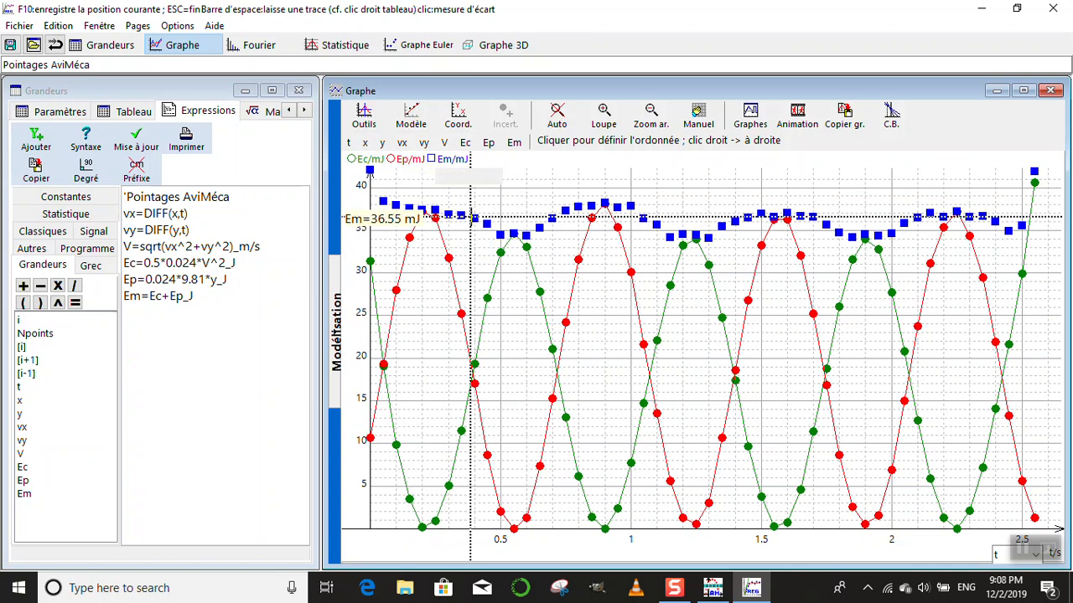